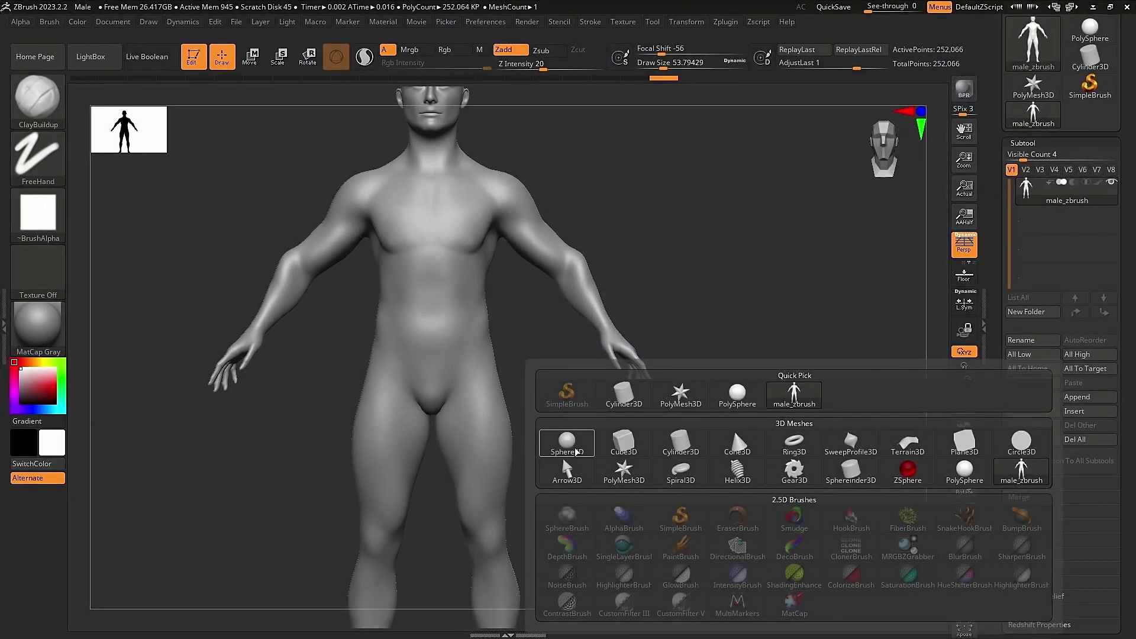
# Append a Cylinder3D subtool as the first hand part on the forearm.
pyautogui.click(680, 444)
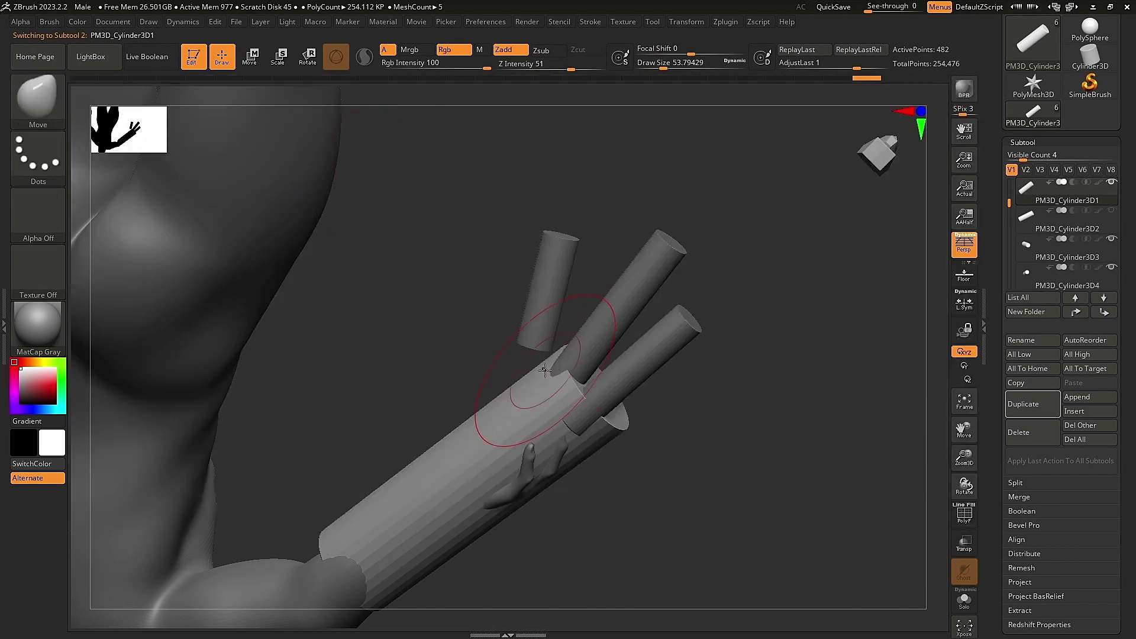
# Select the finger cylinders and MergeDown them into one subtool.
pyautogui.click(1108, 234)
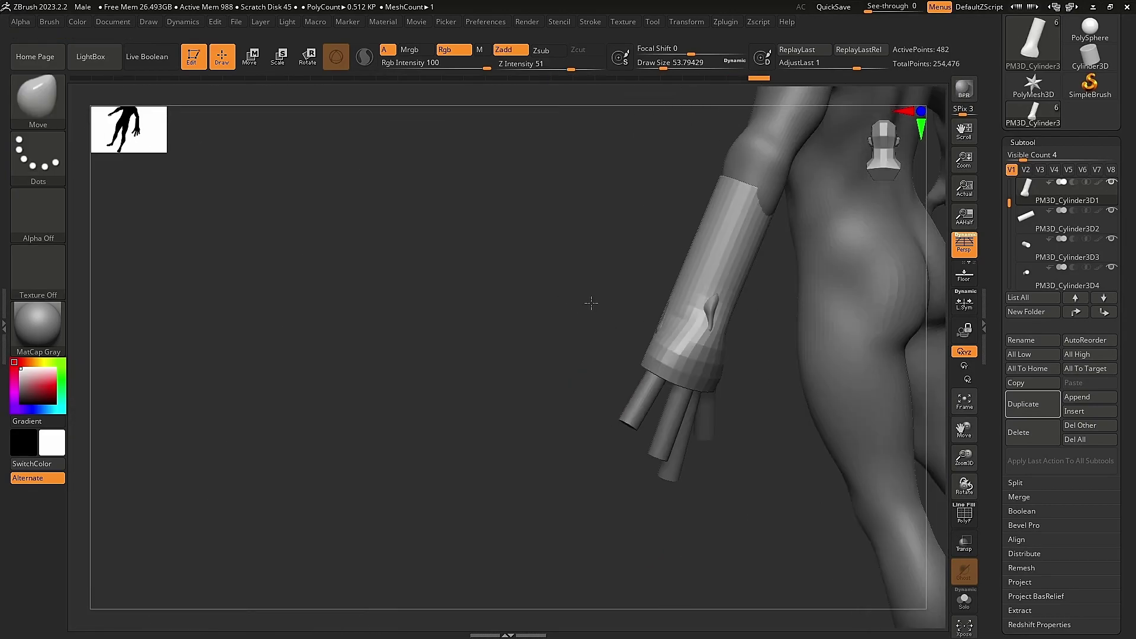
pyautogui.moveTo(699, 336)
pyautogui.mouseDown()
pyautogui.moveTo(763, 307)
pyautogui.moveTo(758, 318)
pyautogui.moveTo(736, 220)
pyautogui.moveTo(680, 355)
pyautogui.moveTo(763, 331)
pyautogui.mouseUp()
pyautogui.click(1035, 265)
pyautogui.keyDown('alt'); pyautogui.click(768, 382); pyautogui.keyUp('alt')
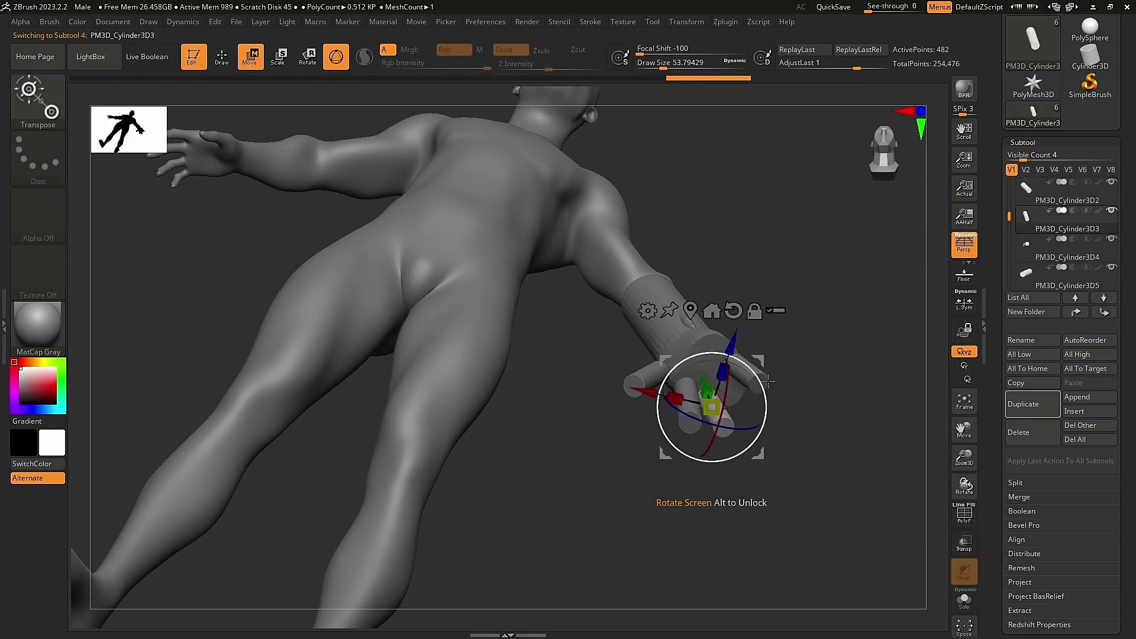
pyautogui.moveTo(689, 339); pyautogui.dragTo(894, 162)
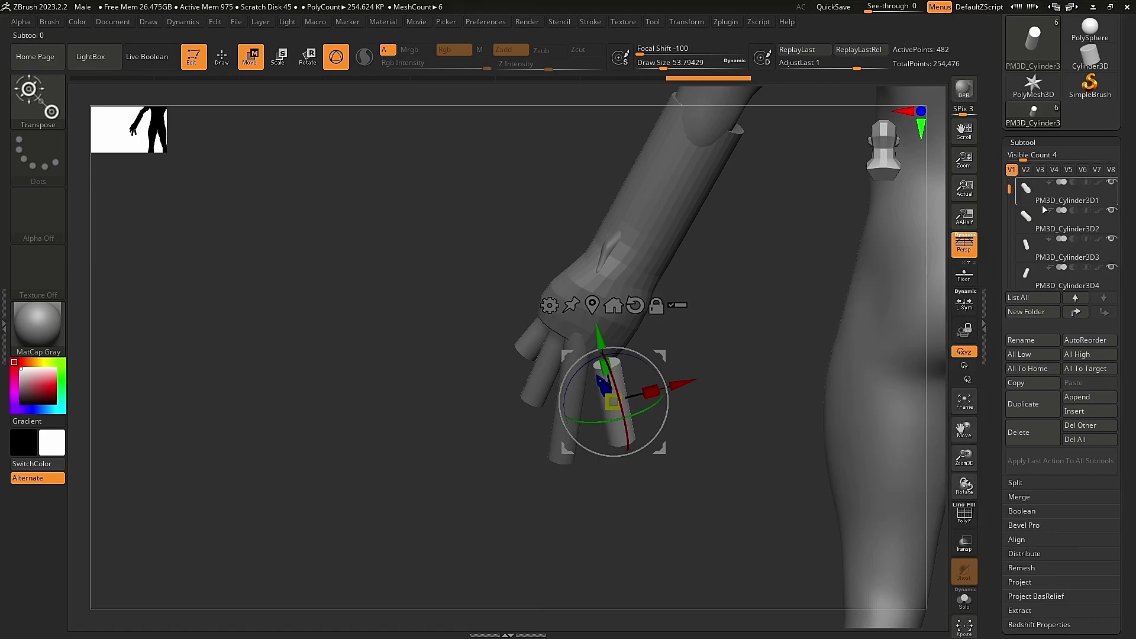
pyautogui.click(1028, 510)
pyautogui.press('Return')
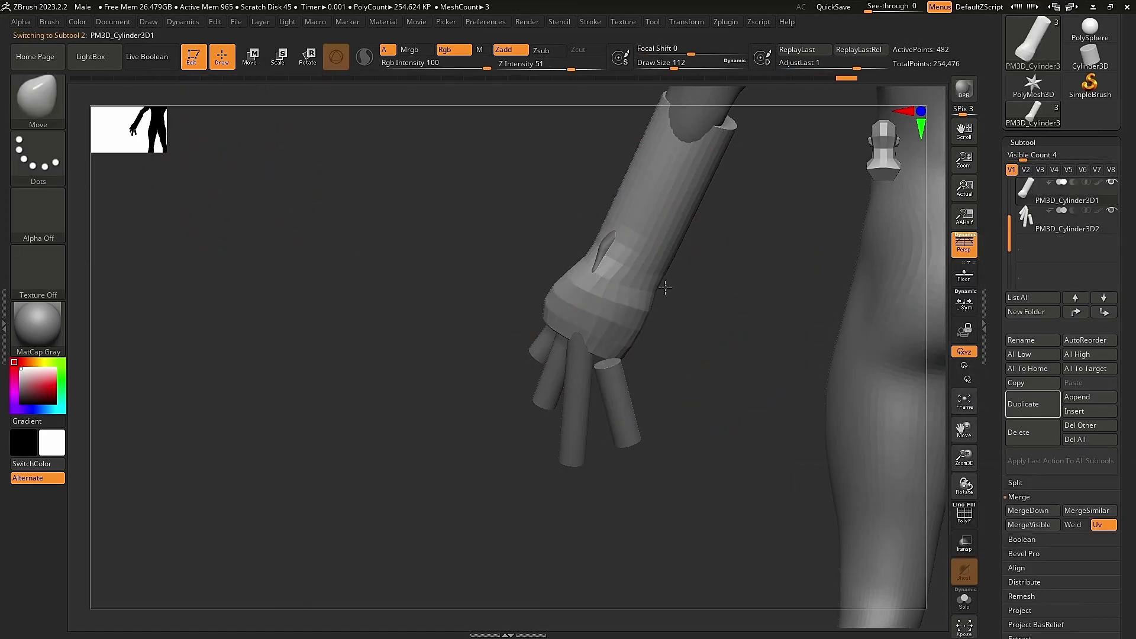
# Reposition the merged fingers and wrist cylinder with the Transpose gizmo.
pyautogui.moveTo(665, 287)
pyautogui.mouseDown()
pyautogui.moveTo(609, 329)
pyautogui.moveTo(548, 260)
pyautogui.moveTo(453, 258)
pyautogui.moveTo(495, 228)
pyautogui.moveTo(581, 345)
pyautogui.moveTo(477, 303)
pyautogui.moveTo(662, 373)
pyautogui.moveTo(665, 339)
pyautogui.moveTo(774, 385)
pyautogui.moveTo(651, 279)
pyautogui.moveTo(591, 254)
pyautogui.moveTo(571, 366)
pyautogui.moveTo(515, 245)
pyautogui.moveTo(456, 343)
pyautogui.moveTo(657, 362)
pyautogui.moveTo(769, 414)
pyautogui.moveTo(888, 503)
pyautogui.moveTo(998, 539)
pyautogui.mouseUp()
pyautogui.press('w')
pyautogui.keyDown('alt'); pyautogui.click(571, 367); pyautogui.keyUp('alt')
pyautogui.press('q')
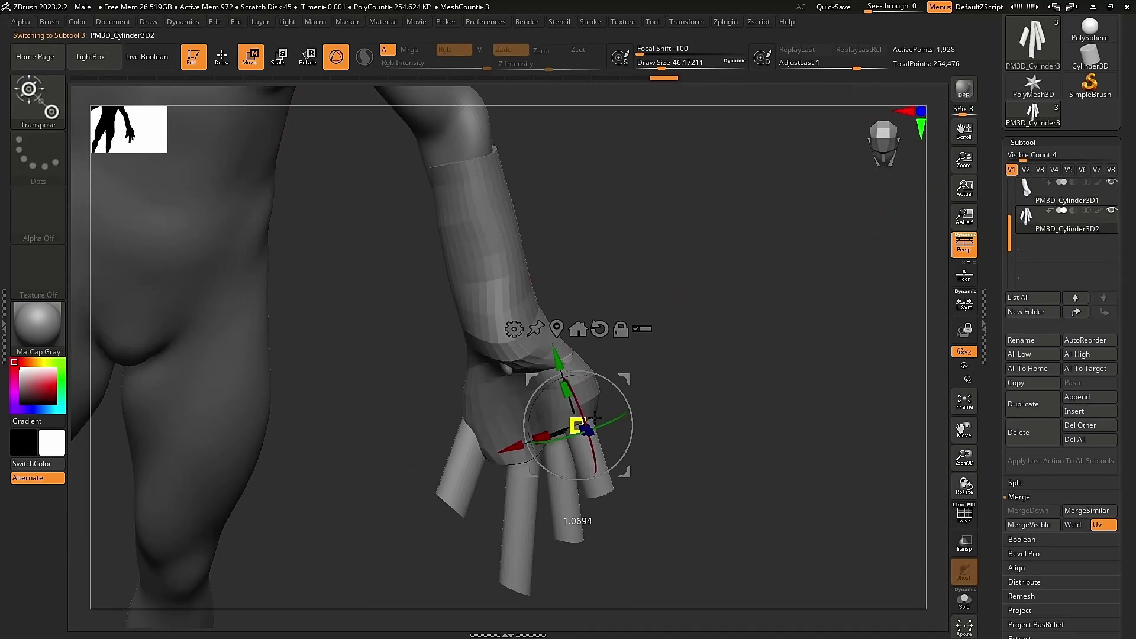
pyautogui.moveTo(635, 380)
pyautogui.mouseDown()
pyautogui.moveTo(680, 450)
pyautogui.moveTo(398, 468)
pyautogui.moveTo(581, 373)
pyautogui.mouseUp()
pyautogui.keyDown('alt'); pyautogui.click(456, 305); pyautogui.keyUp('alt')
pyautogui.moveTo(456, 304); pyautogui.dragTo(444, 269)
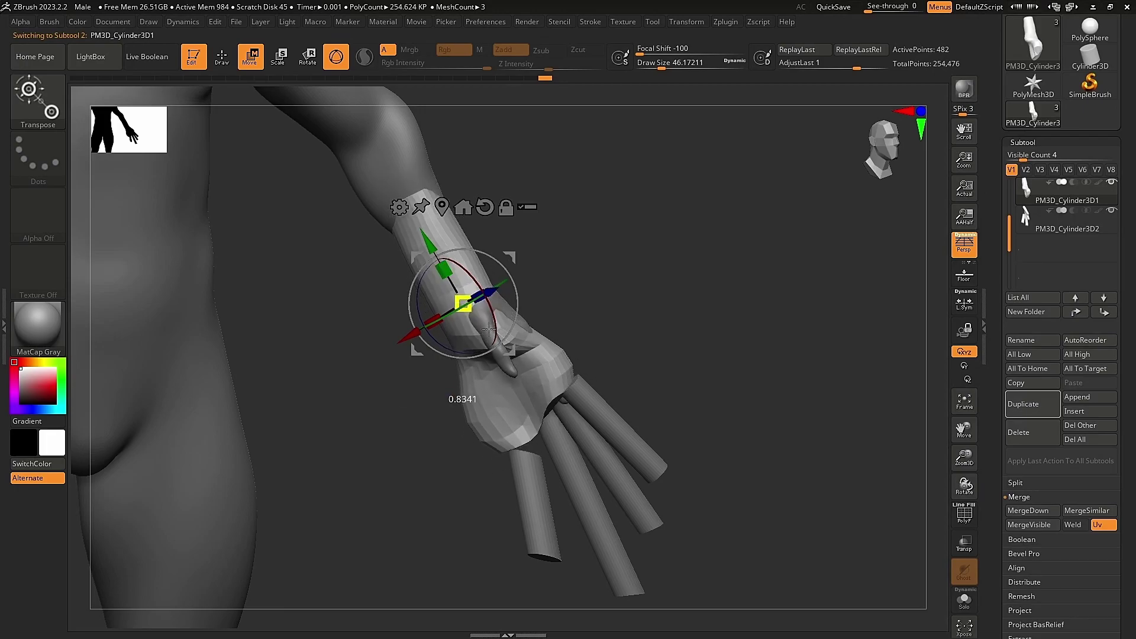
pyautogui.moveTo(489, 329)
pyautogui.mouseDown()
pyautogui.moveTo(562, 296)
pyautogui.moveTo(671, 284)
pyautogui.moveTo(854, 206)
pyautogui.moveTo(642, 404)
pyautogui.mouseUp()
# Pose the fingers as splayed, downward-bent shapes with the gizmo and Move brush.
pyautogui.press('q')
pyautogui.press('w')
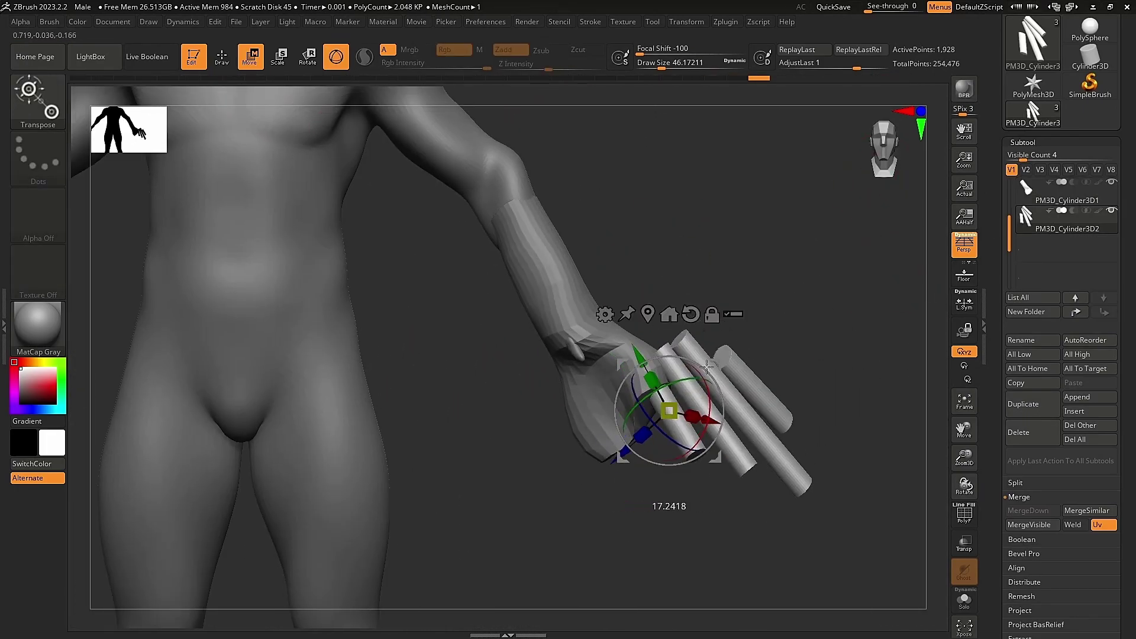
pyautogui.moveTo(706, 368); pyautogui.dragTo(610, 469)
pyautogui.keyDown('shift'); pyautogui.moveTo(640, 430); pyautogui.dragTo(589, 460); pyautogui.keyUp('shift')
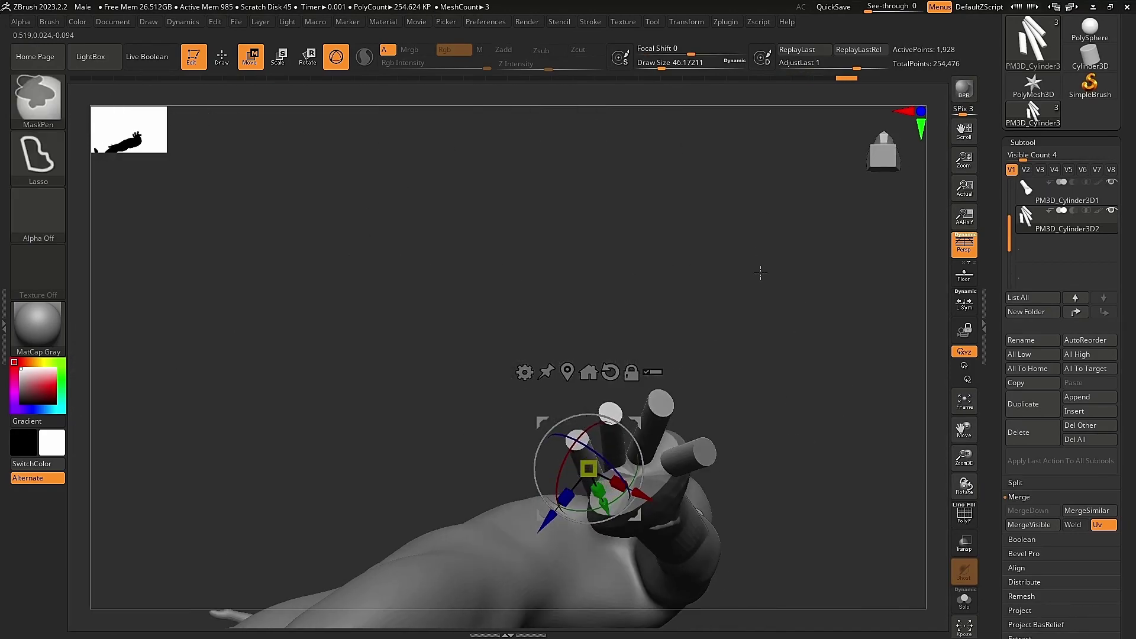
pyautogui.press('q')
pyautogui.keyDown('alt'); pyautogui.moveTo(295, 123); pyautogui.dragTo(750, 389); pyautogui.keyUp('alt')
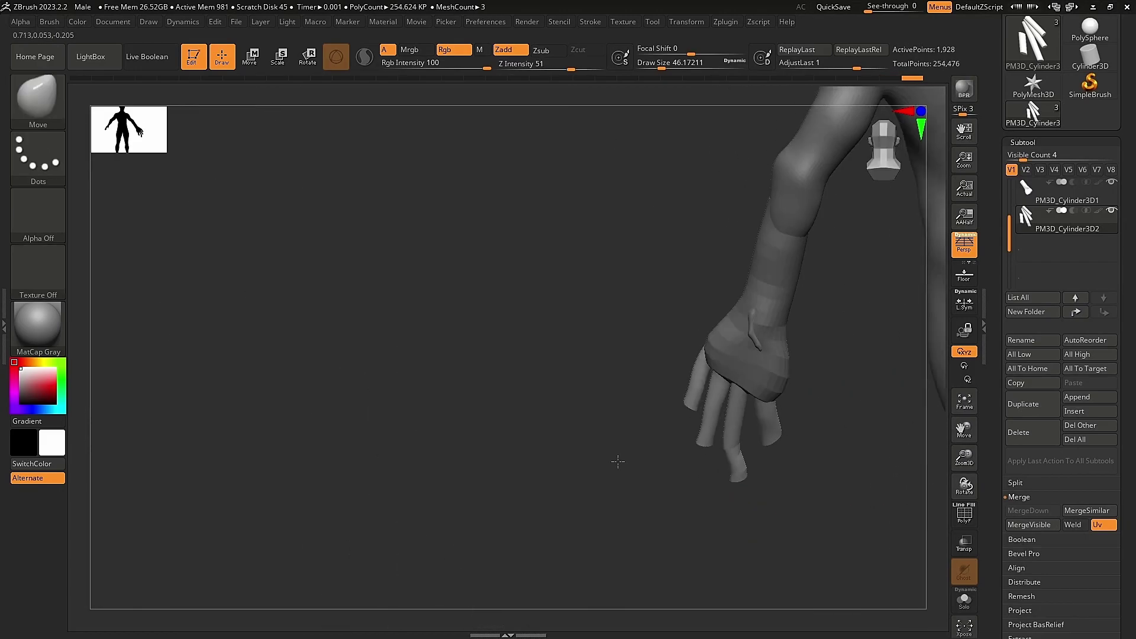
# Mirror the cylinder hand onto the other arm with SubTool Master and MergeDown.
pyautogui.click(725, 22)
pyautogui.click(763, 229)
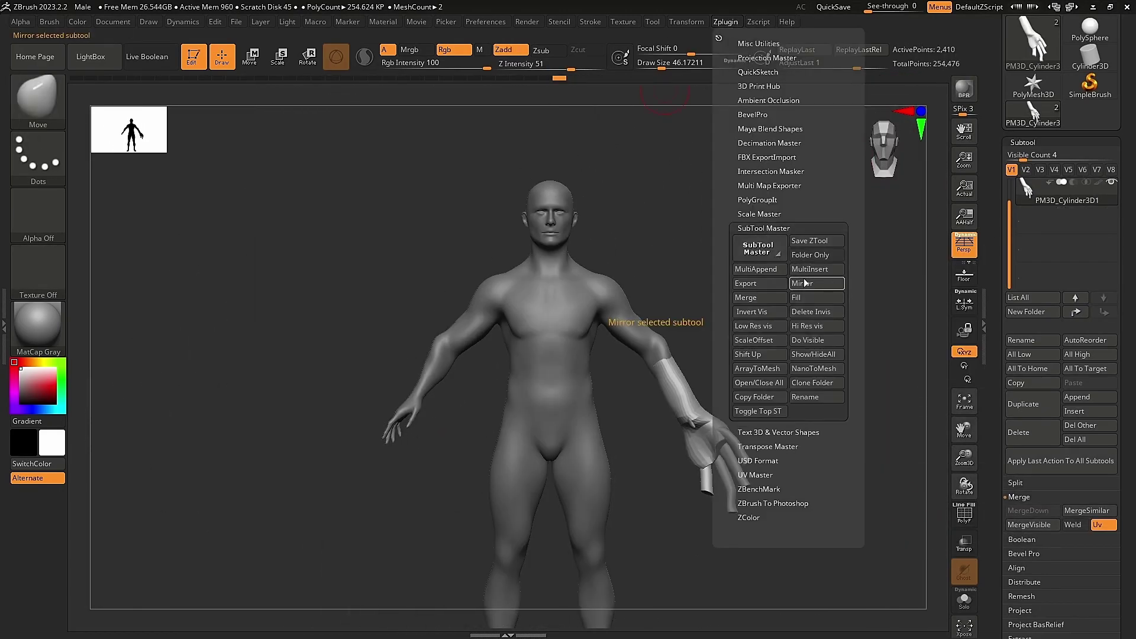
pyautogui.moveTo(799, 286); pyautogui.dragTo(603, 304)
pyautogui.click(866, 154)
pyautogui.press('w')
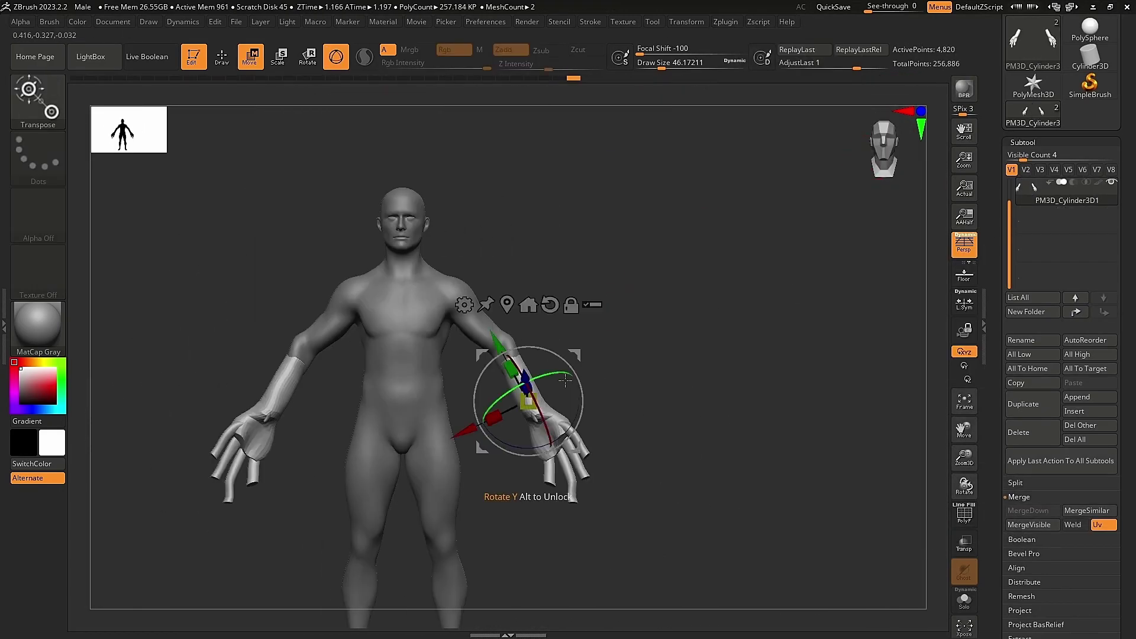
pyautogui.click(1029, 525)
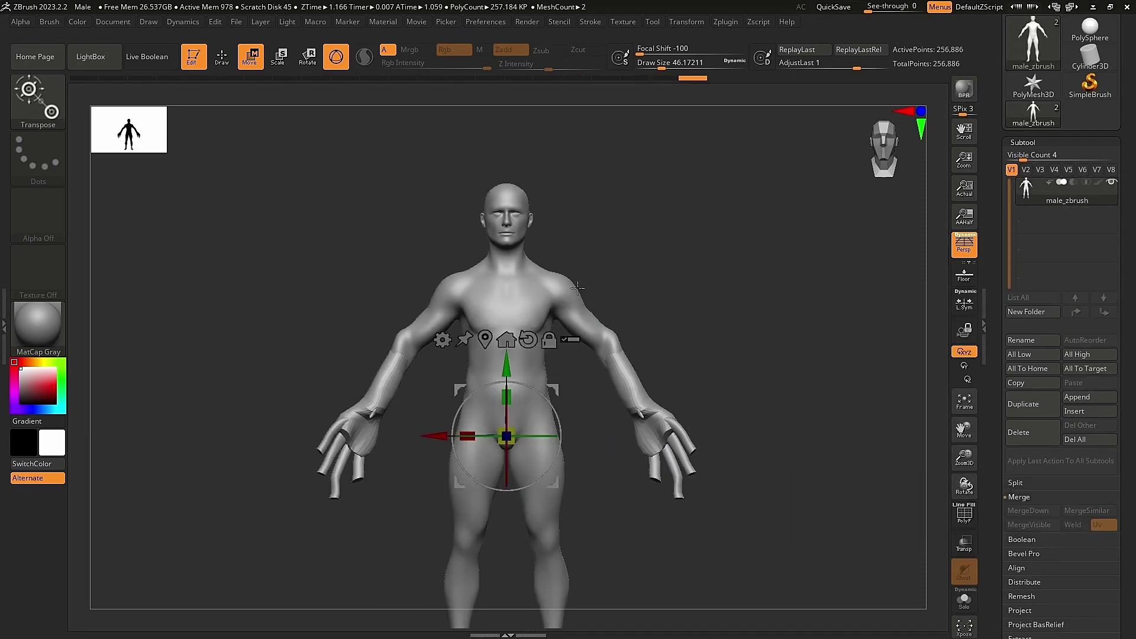
pyautogui.press('q')
pyautogui.moveTo(798, 355); pyautogui.dragTo(621, 355)
# Append a Sphere3D and scale it down onto the figure's upper back.
pyautogui.click(91, 56)
pyautogui.click(105, 56)
pyautogui.click(1089, 397)
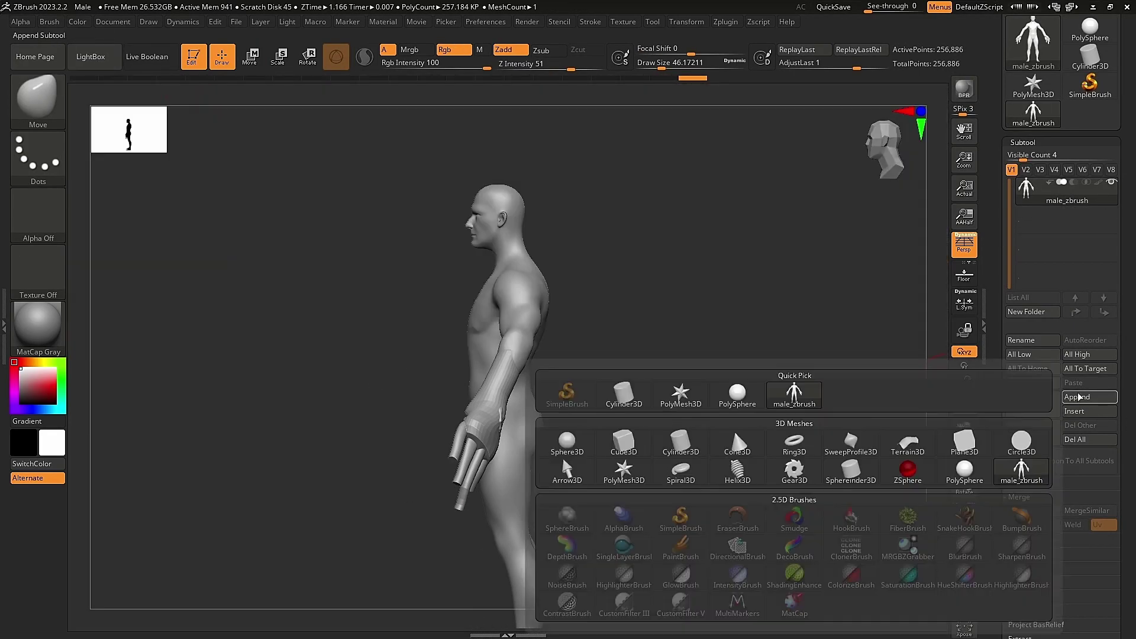
pyautogui.click(763, 461)
pyautogui.press('w')
pyautogui.moveTo(506, 436); pyautogui.dragTo(366, 505)
pyautogui.moveTo(552, 388)
pyautogui.mouseDown()
pyautogui.moveTo(586, 317)
pyautogui.moveTo(578, 308)
pyautogui.mouseUp()
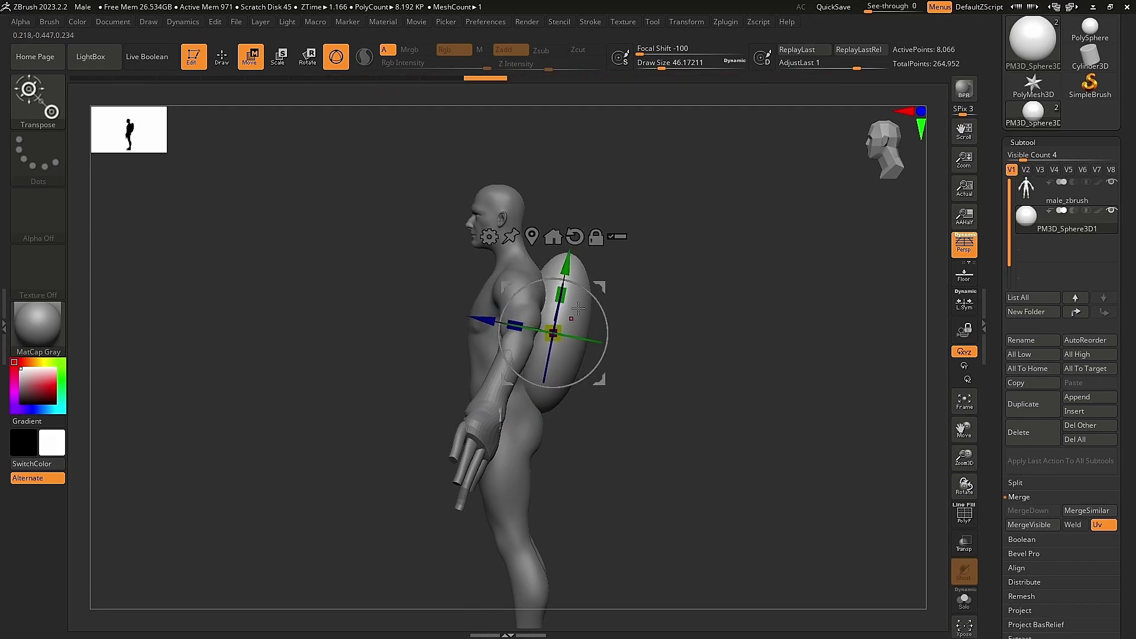
pyautogui.moveTo(584, 265)
pyautogui.mouseDown()
pyautogui.moveTo(651, 255)
pyautogui.moveTo(859, 169)
pyautogui.mouseUp()
# Pull the sphere into a pair of large symmetric wings with the Move brush.
pyautogui.press('q')
pyautogui.hotkey('ctrl', 'z')
pyautogui.press('f')
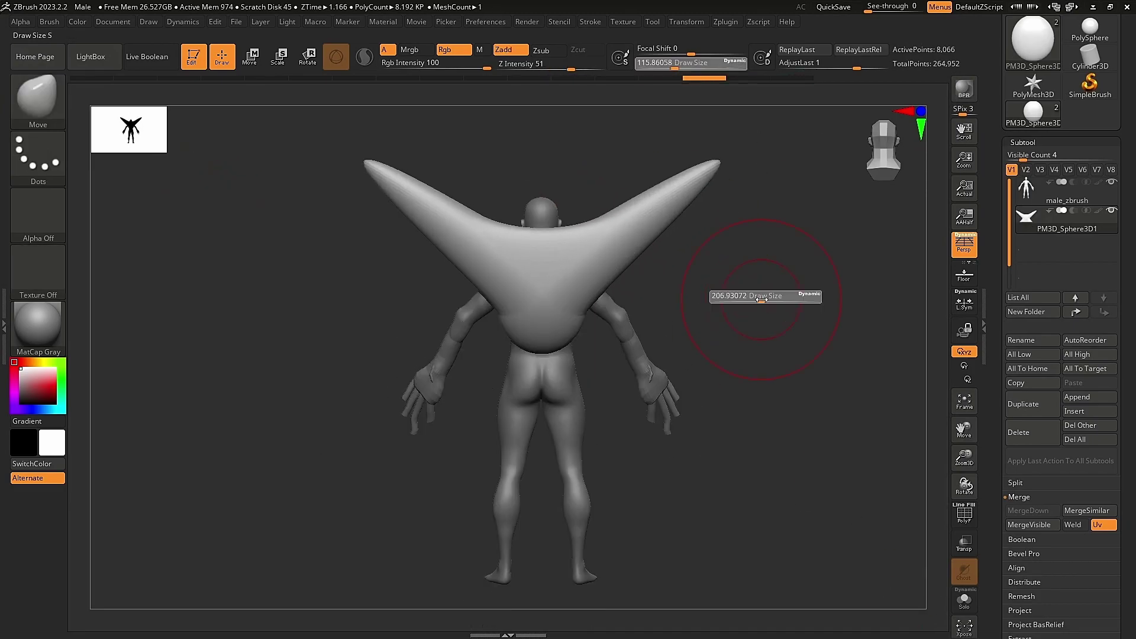
pyautogui.moveTo(631, 209)
pyautogui.mouseDown()
pyautogui.moveTo(862, 165)
pyautogui.moveTo(765, 286)
pyautogui.moveTo(522, 395)
pyautogui.moveTo(468, 277)
pyautogui.mouseUp()
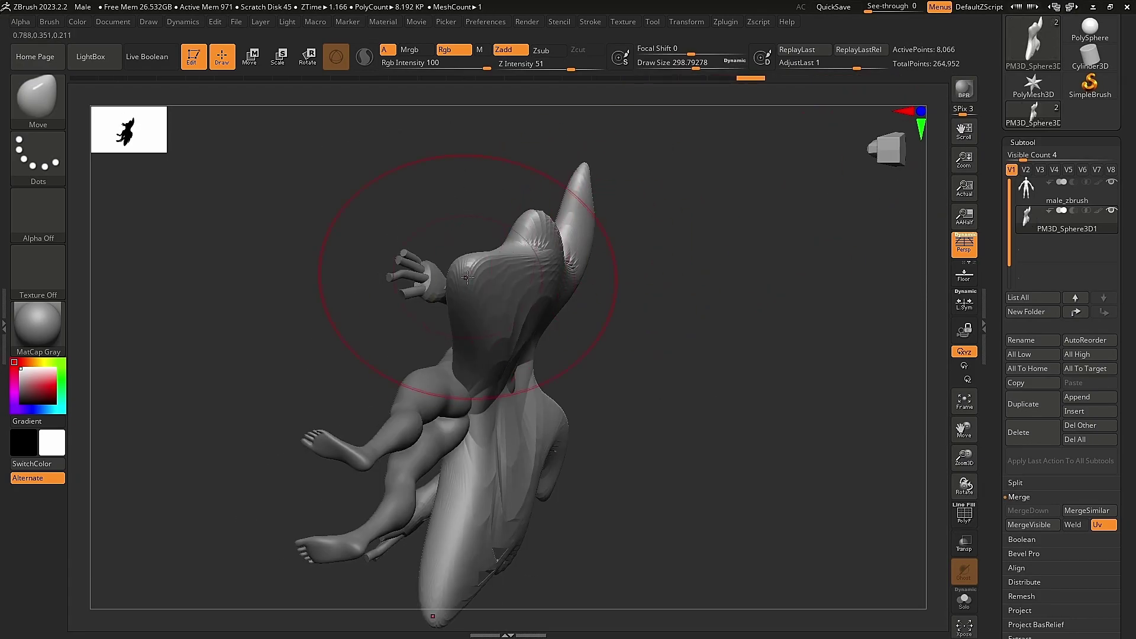
pyautogui.moveTo(607, 181)
pyautogui.mouseDown()
pyautogui.moveTo(431, 393)
pyautogui.moveTo(573, 238)
pyautogui.moveTo(643, 372)
pyautogui.moveTo(533, 417)
pyautogui.moveTo(566, 185)
pyautogui.moveTo(633, 203)
pyautogui.moveTo(664, 309)
pyautogui.mouseUp()
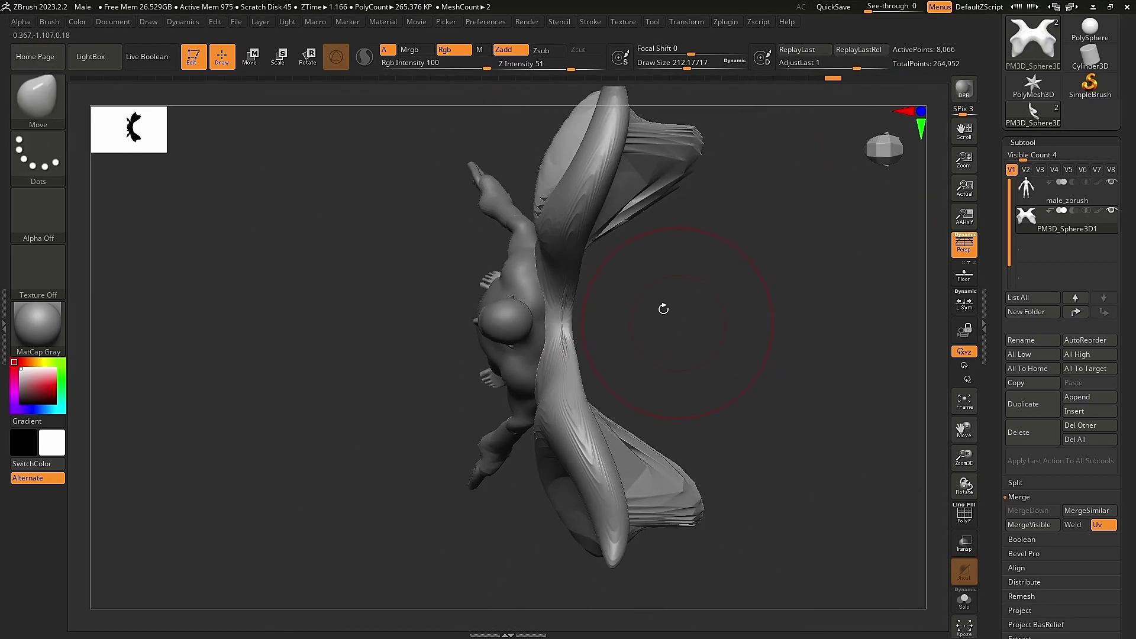
pyautogui.moveTo(585, 244)
pyautogui.mouseDown()
pyautogui.moveTo(812, 245)
pyautogui.moveTo(622, 321)
pyautogui.moveTo(647, 342)
pyautogui.moveTo(620, 288)
pyautogui.moveTo(580, 278)
pyautogui.mouseUp()
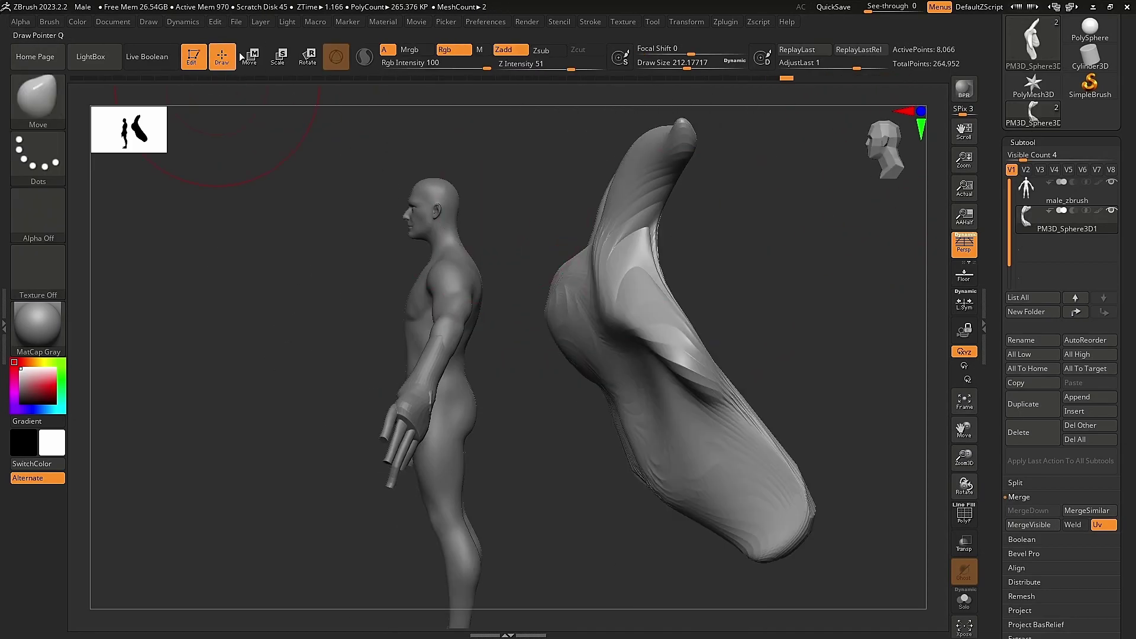
pyautogui.moveTo(891, 146)
pyautogui.mouseDown()
pyautogui.moveTo(463, 404)
pyautogui.moveTo(665, 303)
pyautogui.mouseUp()
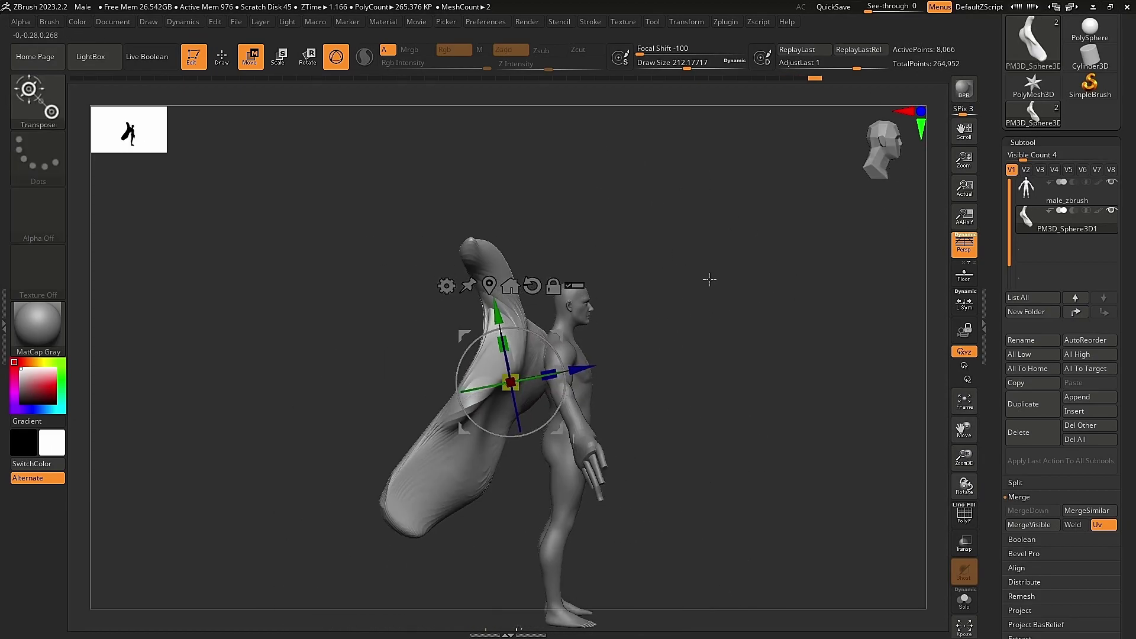
pyautogui.press('q')
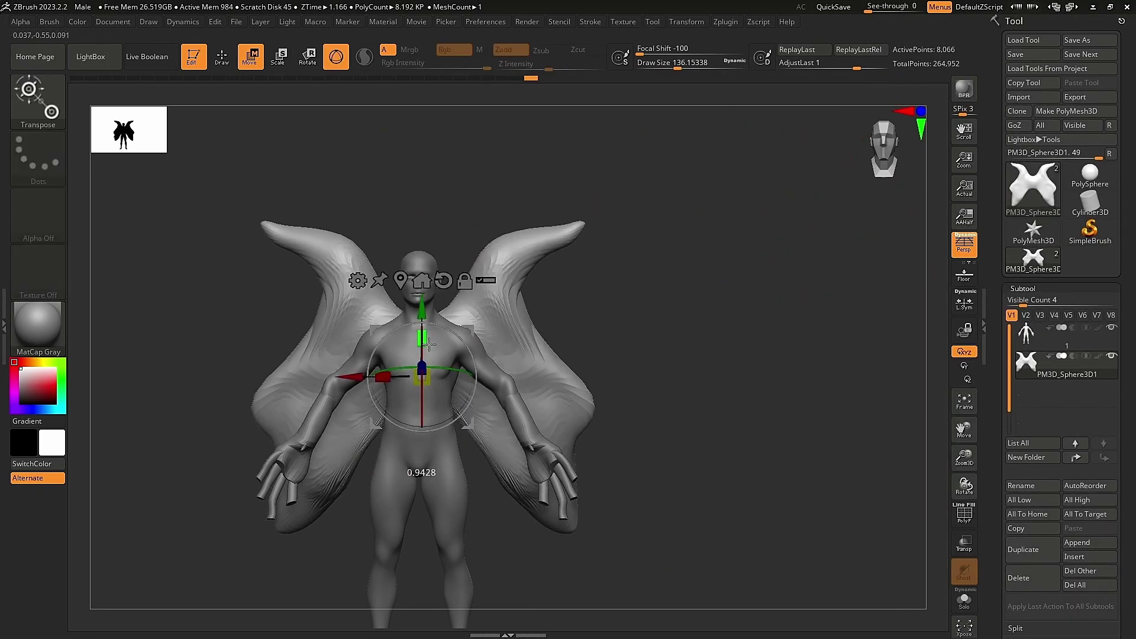
# DynaMesh the merged body and wings at resolution 400.
pyautogui.moveTo(680, 355); pyautogui.dragTo(799, 355)
pyautogui.scroll(-3, 1027, 406)
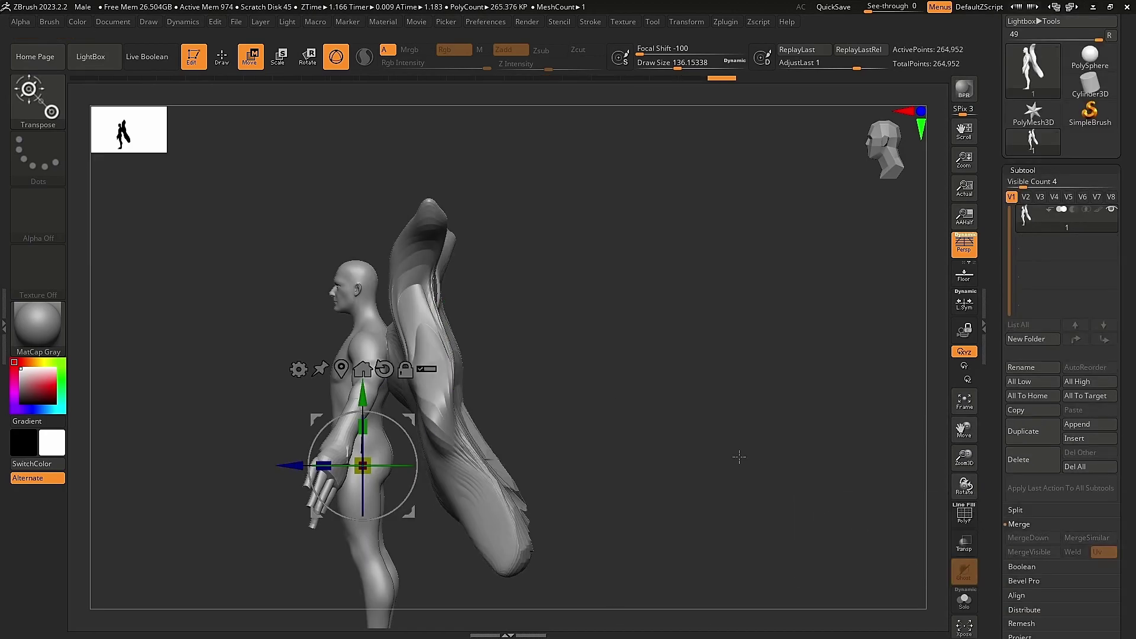
pyautogui.scroll(-3, 1027, 406)
pyautogui.click(1027, 408)
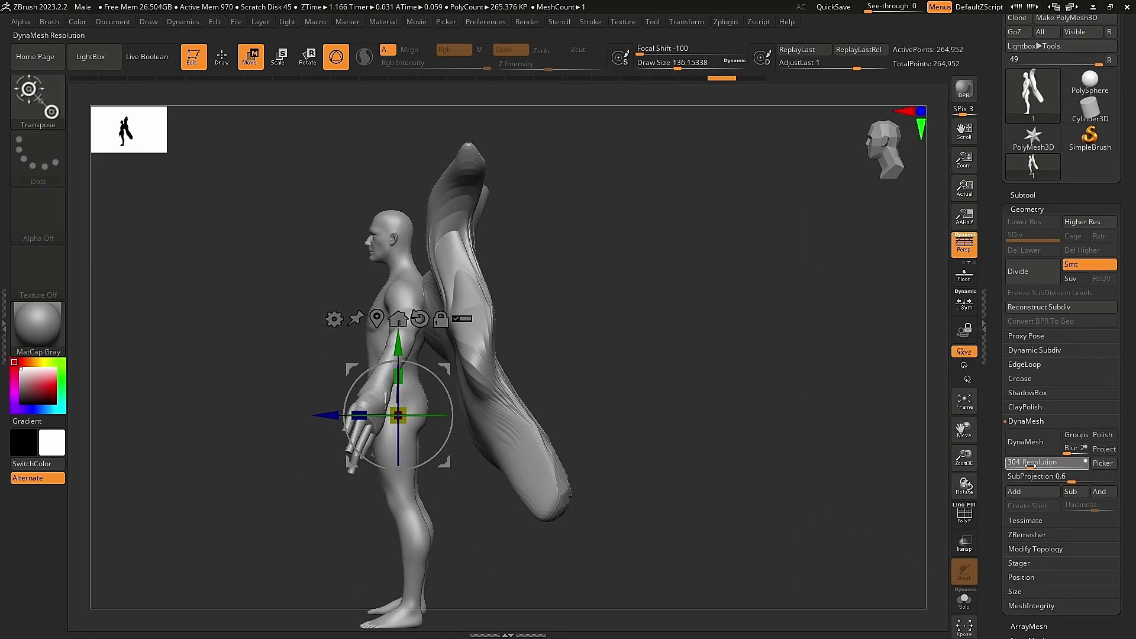
pyautogui.moveTo(1029, 466); pyautogui.dragTo(1033, 466)
pyautogui.click(1033, 442)
pyautogui.moveTo(740, 296)
pyautogui.mouseDown()
pyautogui.moveTo(662, 292)
pyautogui.moveTo(730, 292)
pyautogui.moveTo(912, 155)
pyautogui.mouseUp()
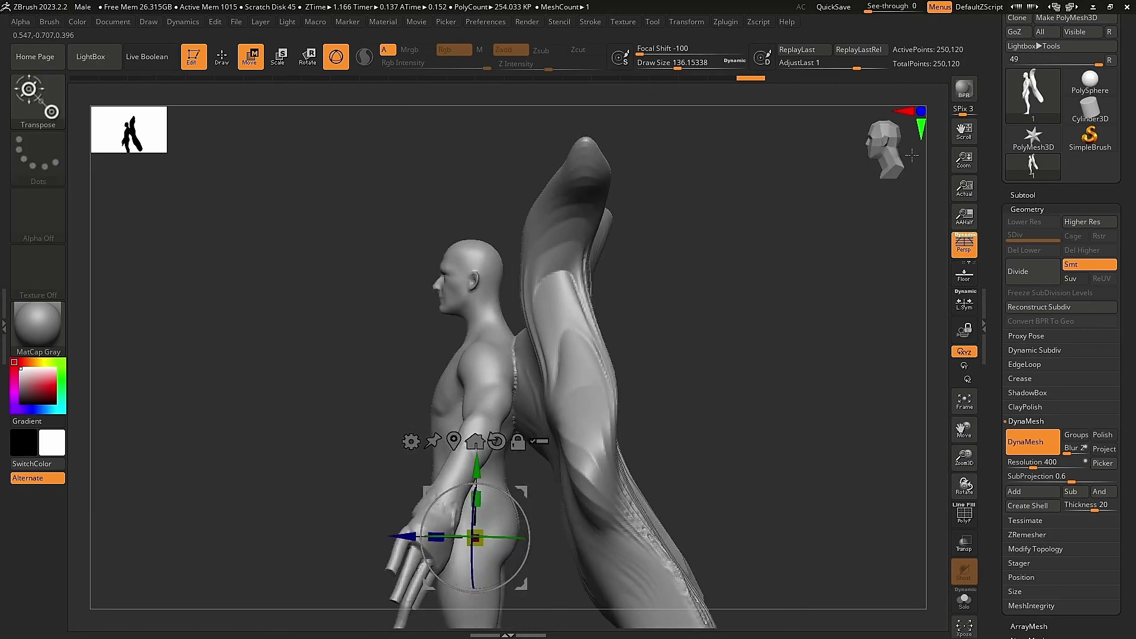
# Append a PolySphere and stretch it tall over the head as an elongated skull.
pyautogui.click(1023, 195)
pyautogui.click(1075, 368)
pyautogui.moveTo(476, 467); pyautogui.dragTo(476, 187)
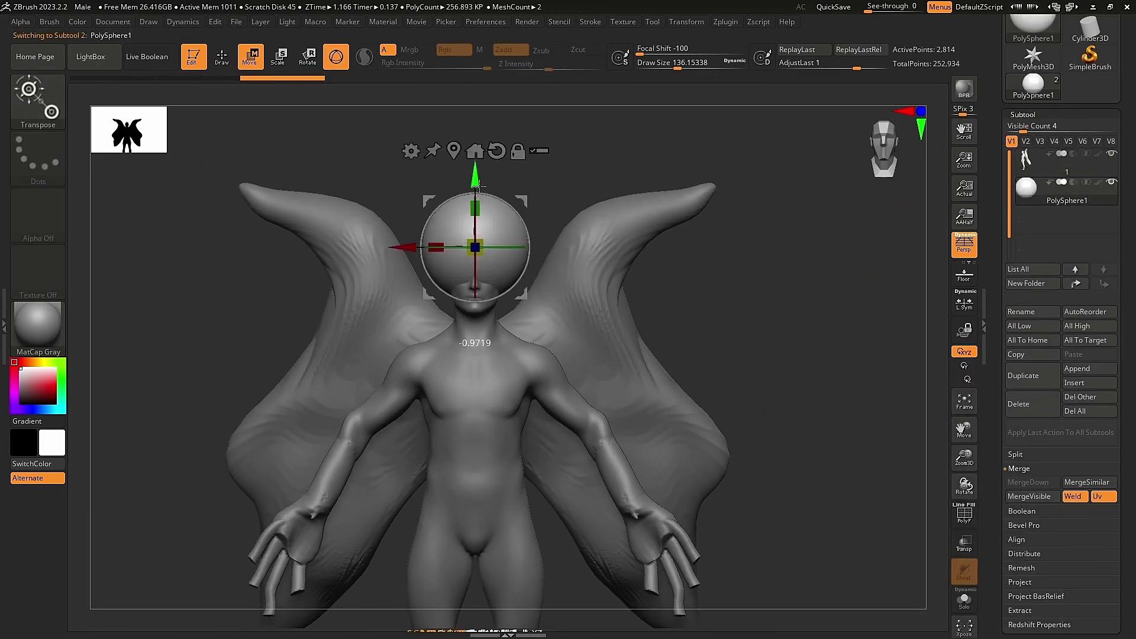
pyautogui.keyDown('ctrl'); pyautogui.moveTo(473, 250); pyautogui.dragTo(502, 304, button='right'); pyautogui.keyUp('ctrl')
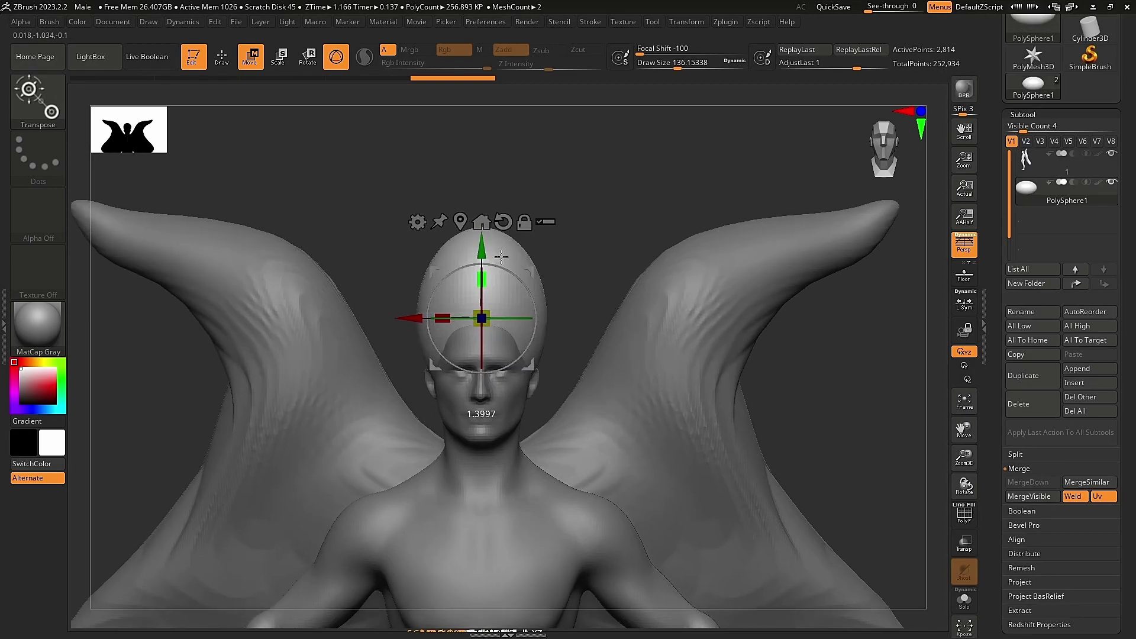
pyautogui.moveTo(501, 257)
pyautogui.mouseDown(button='right')
pyautogui.moveTo(755, 251)
pyautogui.moveTo(419, 342)
pyautogui.moveTo(850, 176)
pyautogui.moveTo(369, 250)
pyautogui.mouseUp(button='right')
pyautogui.press('q')
# Merge the head into the body and append a new Cylinder3D part for the foot.
pyautogui.click(1030, 496)
pyautogui.click(880, 499)
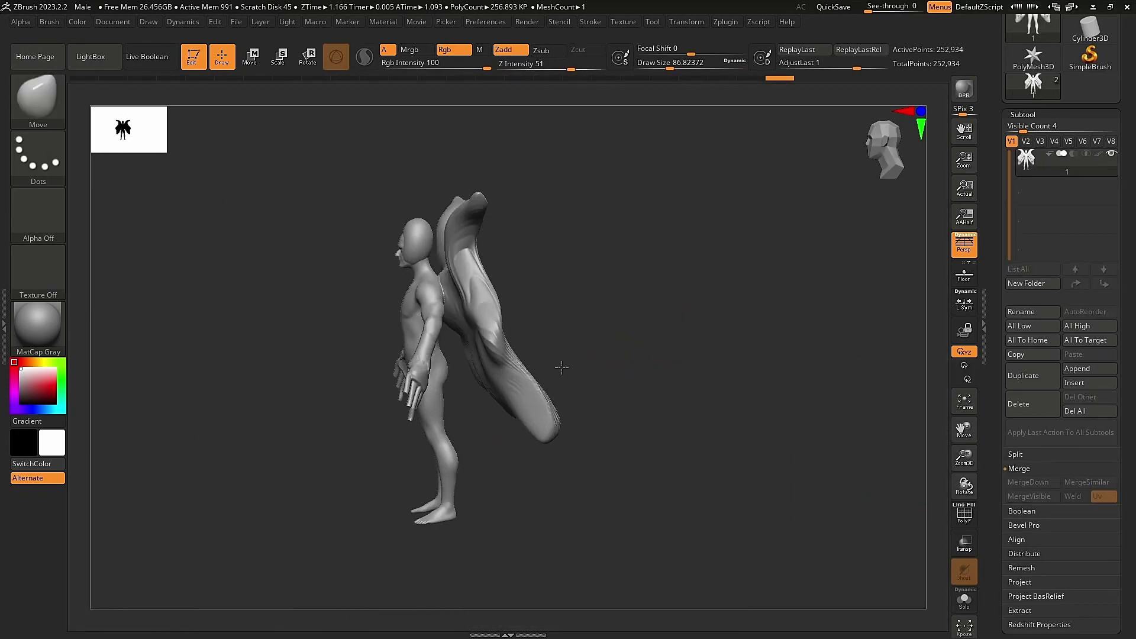
pyautogui.click(1077, 368)
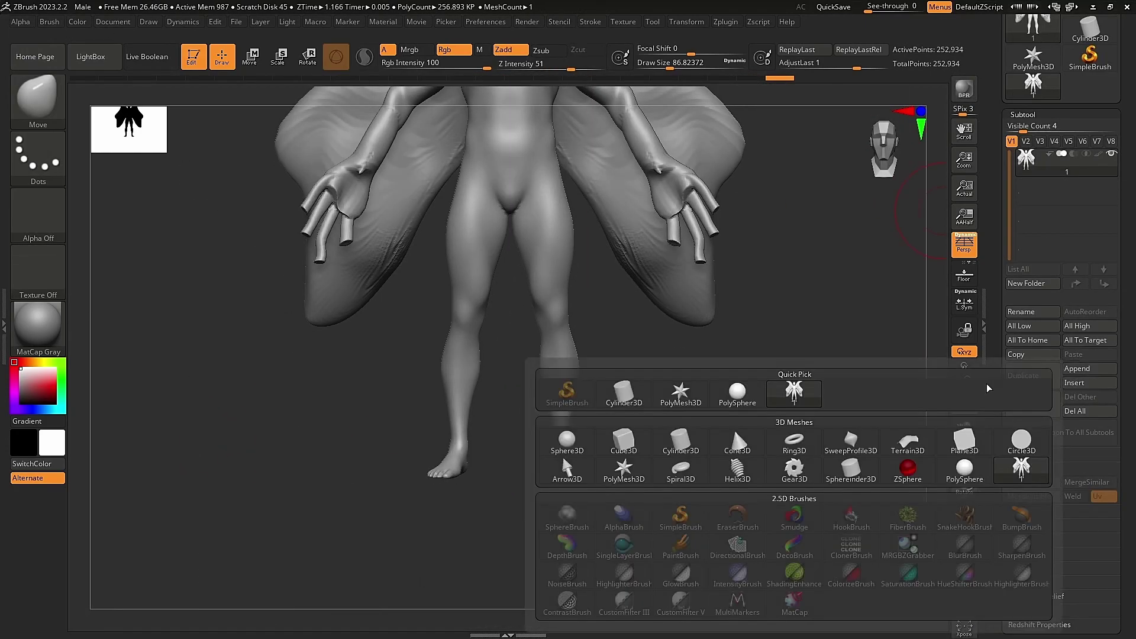
pyautogui.click(566, 440)
pyautogui.press('w')
pyautogui.click(1074, 382)
pyautogui.click(680, 438)
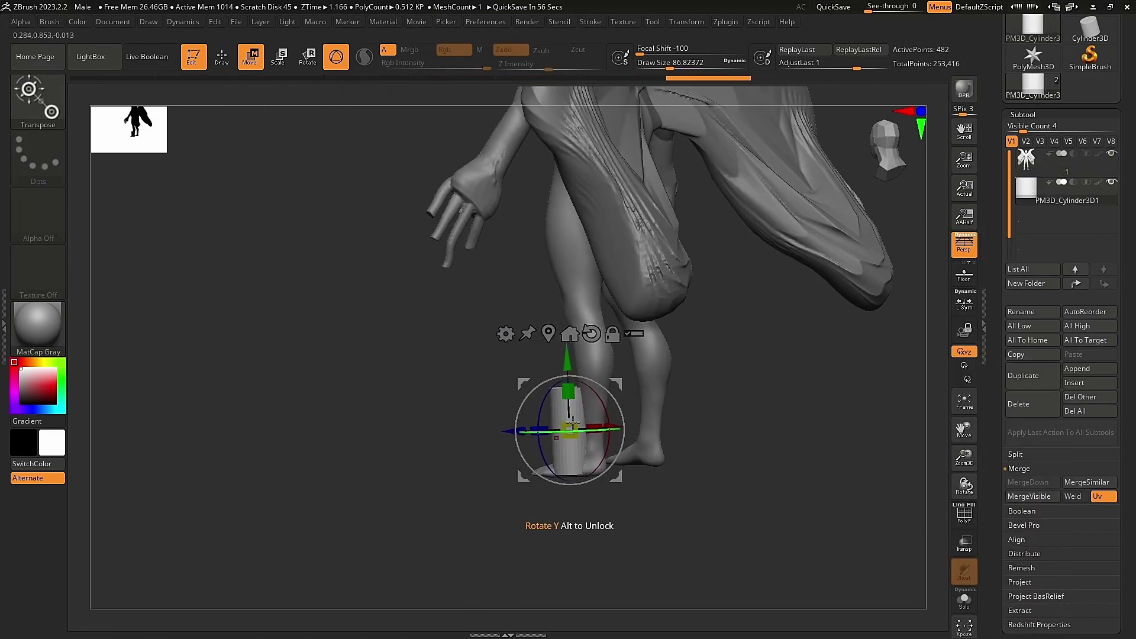
pyautogui.moveTo(571, 391); pyautogui.dragTo(333, 40, button='right')
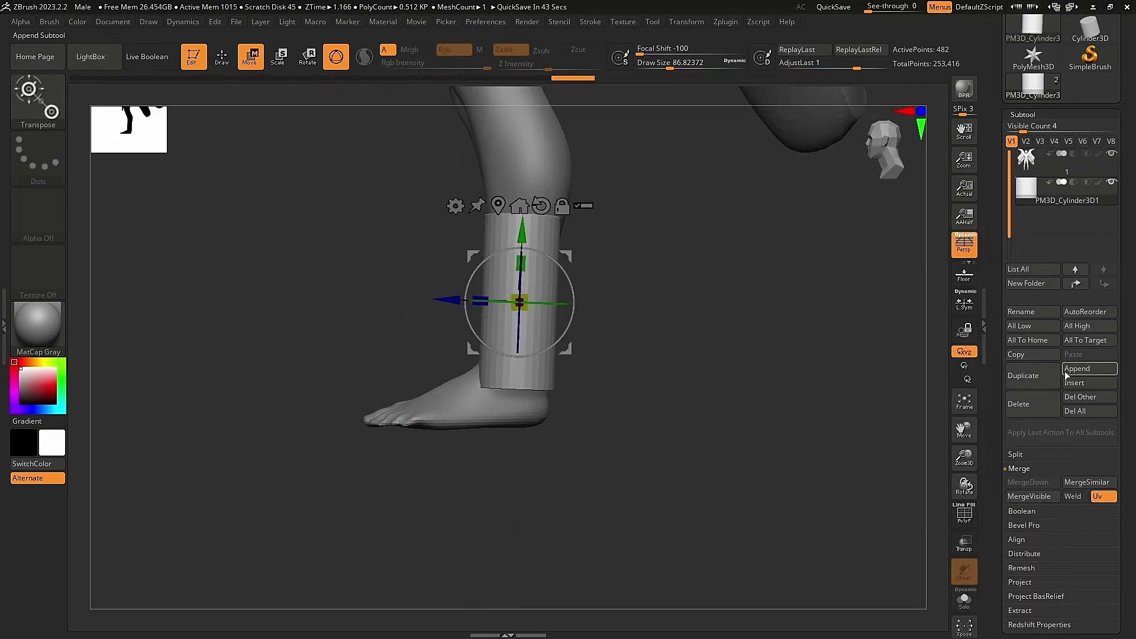
# Duplicate the cylinder into toe copies and angle them along the foot.
pyautogui.click(1033, 375)
pyautogui.moveTo(509, 402); pyautogui.dragTo(684, 336, button='right')
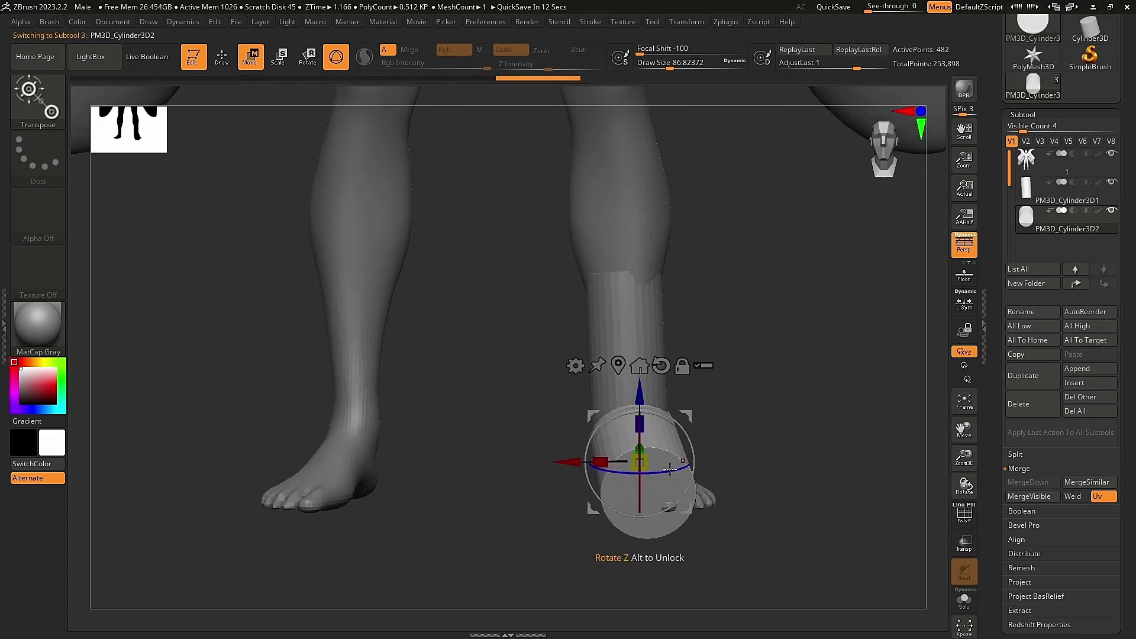
pyautogui.moveTo(663, 342)
pyautogui.mouseDown(button='right')
pyautogui.moveTo(813, 448)
pyautogui.moveTo(710, 389)
pyautogui.mouseUp(button='right')
pyautogui.hotkey('ctrl', 'shift', 'd')
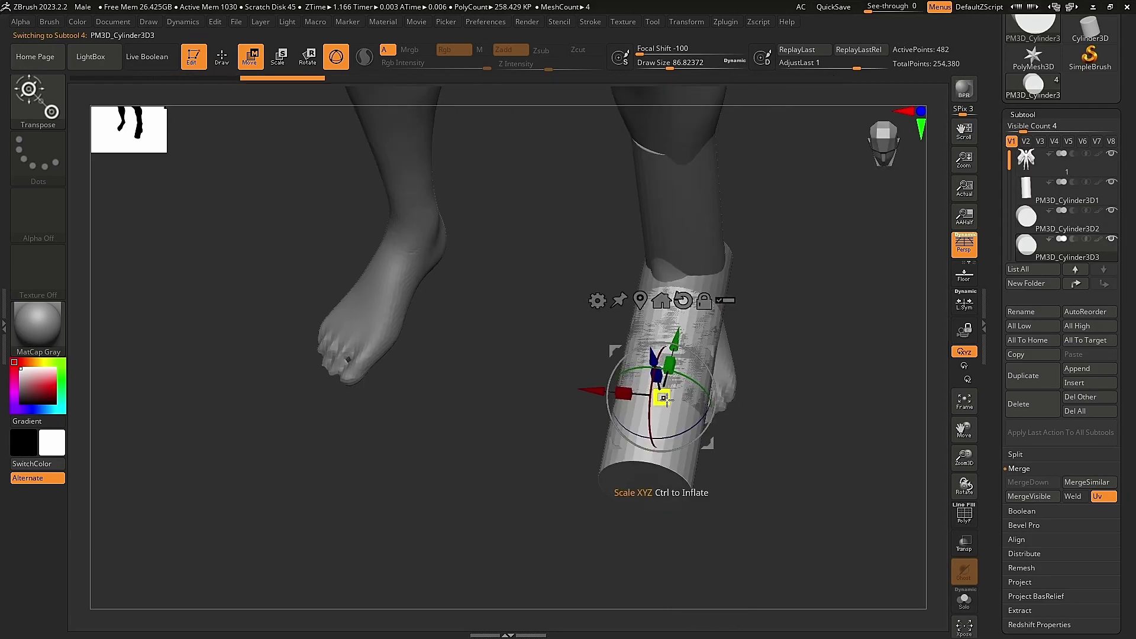
pyautogui.keyDown('ctrl'); pyautogui.moveTo(682, 435); pyautogui.dragTo(605, 437); pyautogui.keyUp('ctrl')
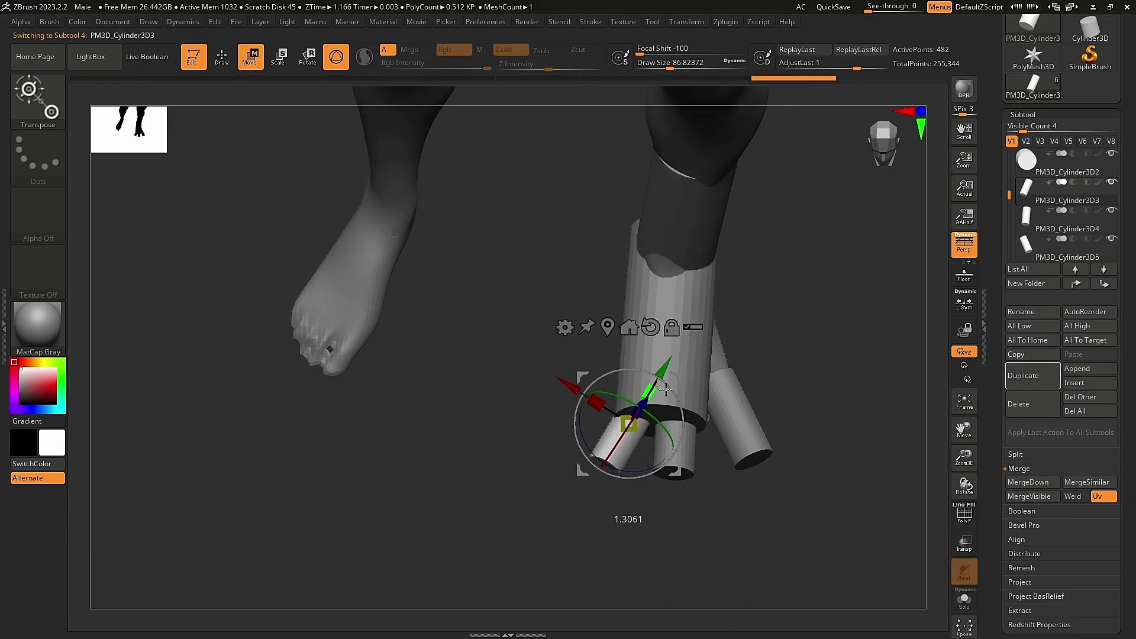
pyautogui.moveTo(665, 389); pyautogui.dragTo(553, 355, button='right')
pyautogui.click(1059, 222)
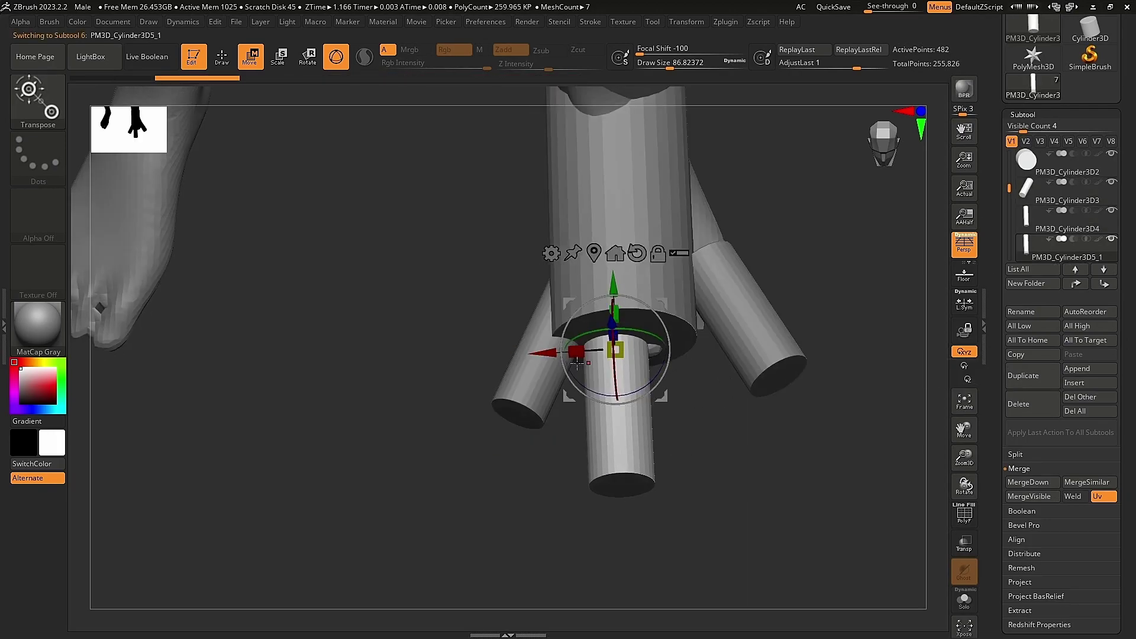
pyautogui.keyDown('ctrl'); pyautogui.moveTo(577, 362); pyautogui.dragTo(708, 339); pyautogui.keyUp('ctrl')
pyautogui.moveTo(711, 264); pyautogui.dragTo(682, 291, button='right')
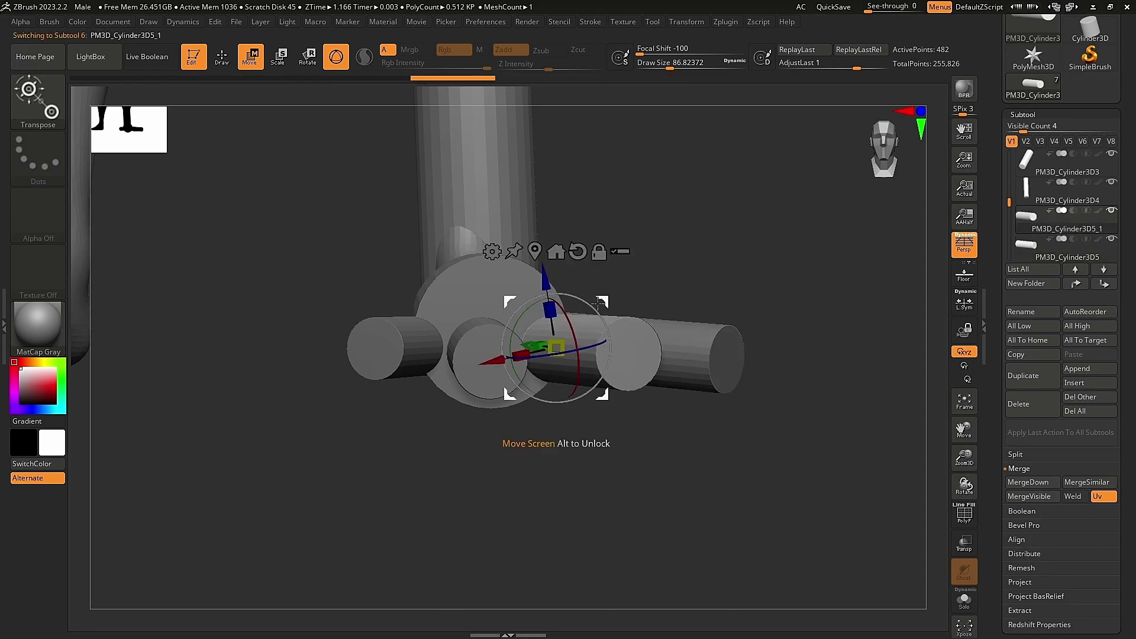
pyautogui.moveTo(401, 334)
pyautogui.mouseDown(button='right')
pyautogui.moveTo(419, 362)
pyautogui.moveTo(473, 373)
pyautogui.moveTo(667, 294)
pyautogui.moveTo(1010, 189)
pyautogui.mouseUp(button='right')
pyautogui.press('q')
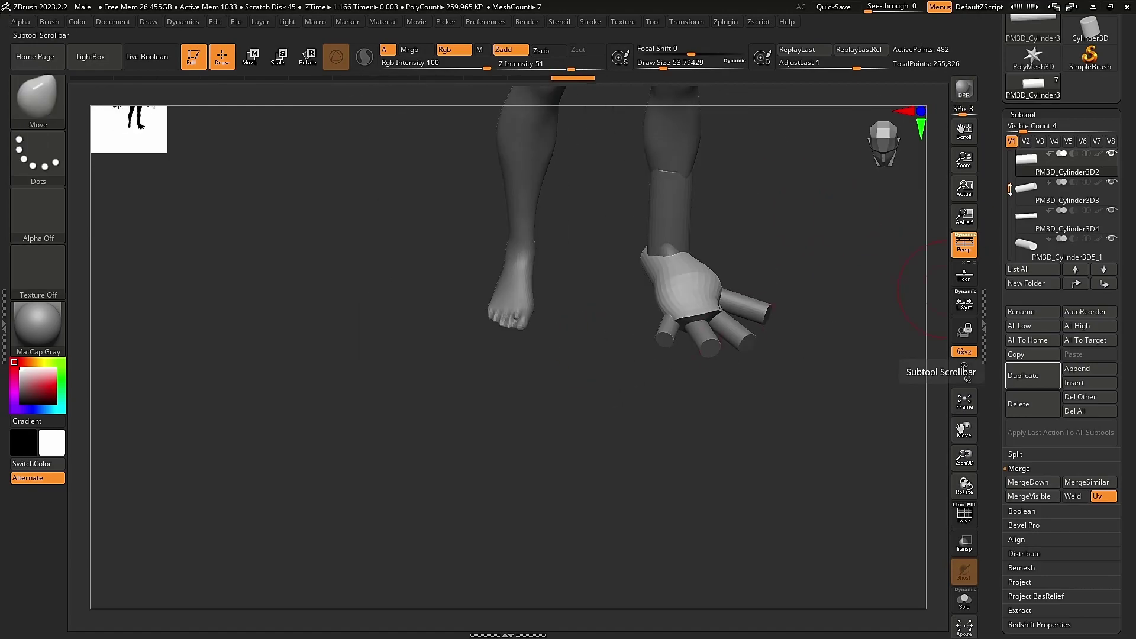
# Merge the toes, mirror the foot onto the other leg, and merge both into the body.
pyautogui.click(1019, 480)
pyautogui.click(923, 513)
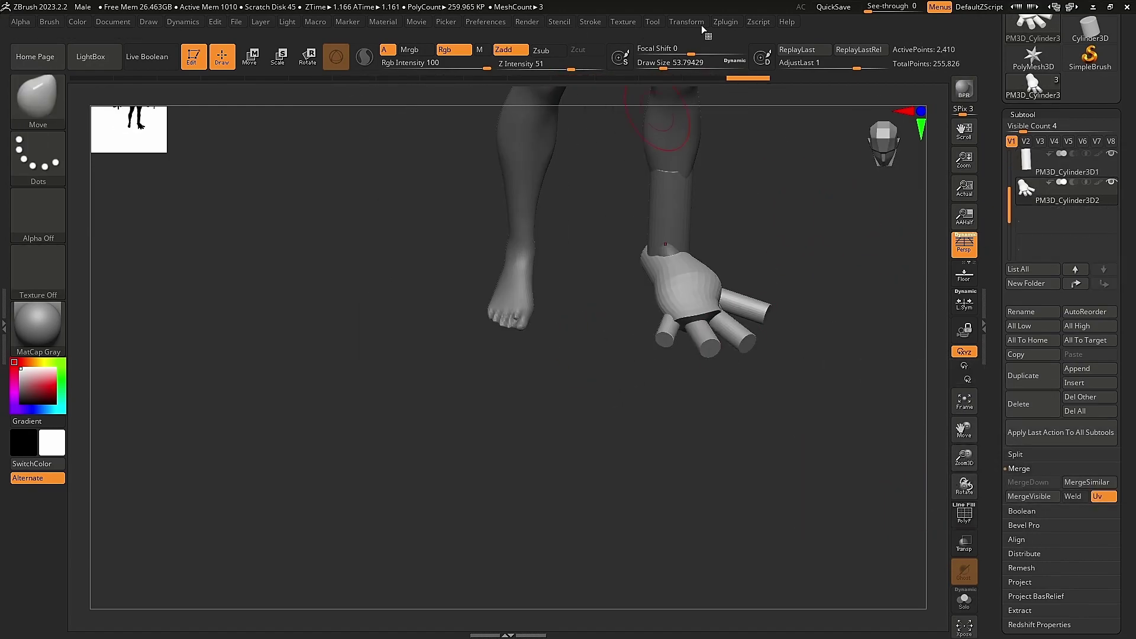
pyautogui.moveTo(781, 366); pyautogui.dragTo(747, 331, button='right')
pyautogui.click(729, 22)
pyautogui.click(817, 331)
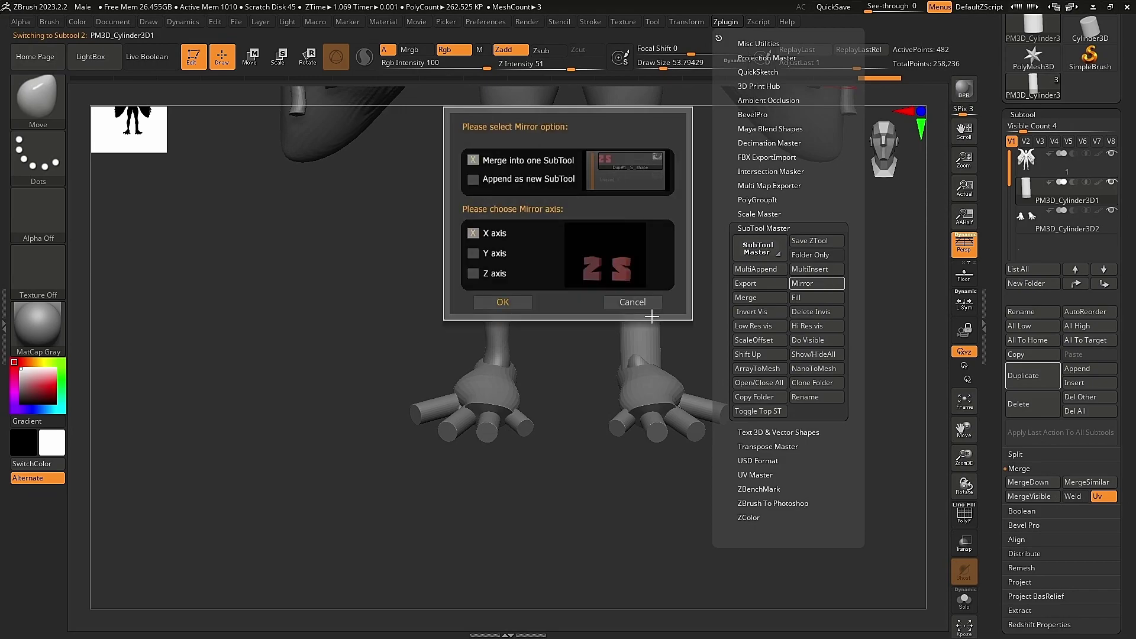
pyautogui.click(507, 299)
pyautogui.click(1030, 482)
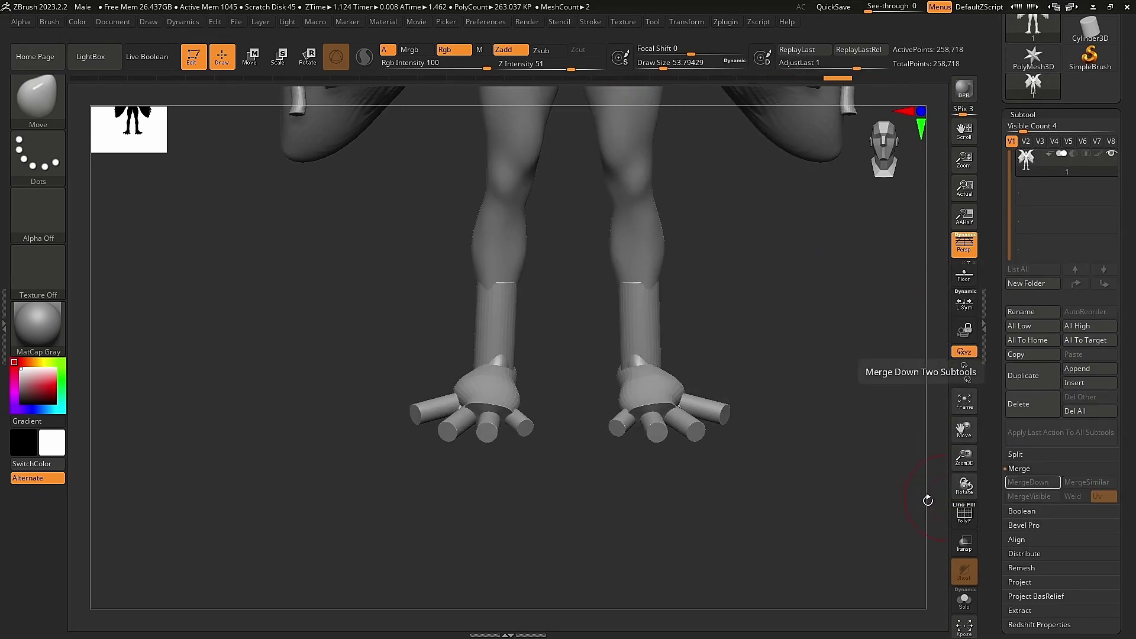
pyautogui.click(1023, 114)
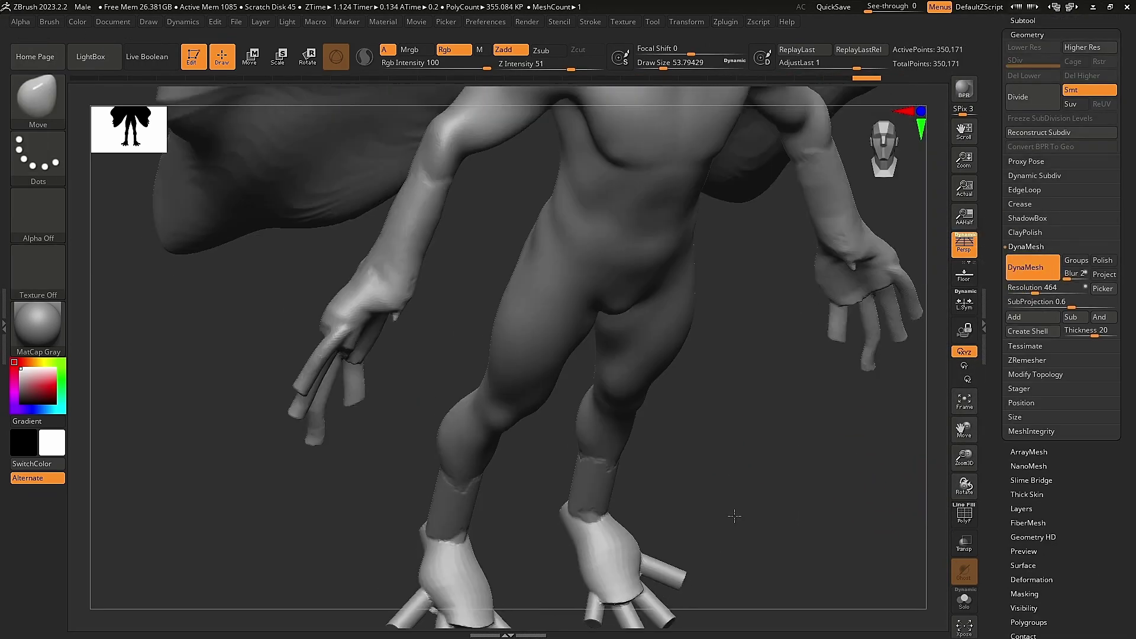
# Switch to the ClayBuildup brush and sculpt ridges along the wing tip.
pyautogui.moveTo(770, 503)
pyautogui.mouseDown()
pyautogui.moveTo(609, 520)
pyautogui.moveTo(594, 381)
pyautogui.mouseUp()
pyautogui.press('b')
pyautogui.press('c')
pyautogui.press('b')
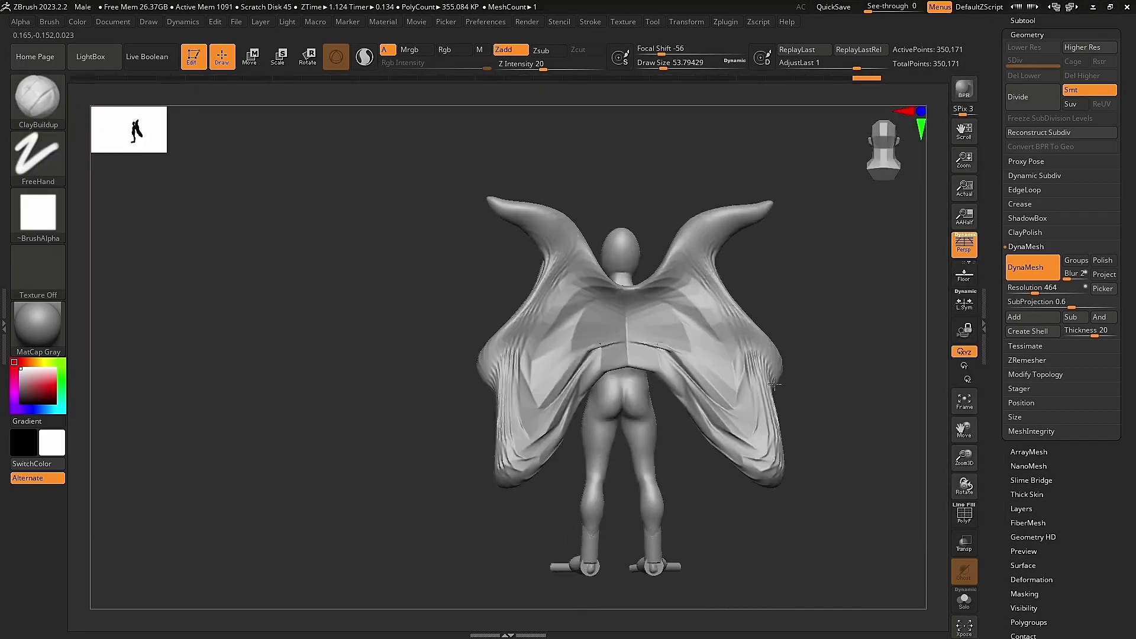
pyautogui.moveTo(593, 382)
pyautogui.mouseDown(button='right')
pyautogui.moveTo(672, 292)
pyautogui.moveTo(816, 396)
pyautogui.moveTo(751, 309)
pyautogui.moveTo(588, 342)
pyautogui.moveTo(530, 380)
pyautogui.moveTo(246, 434)
pyautogui.mouseUp(button='right')
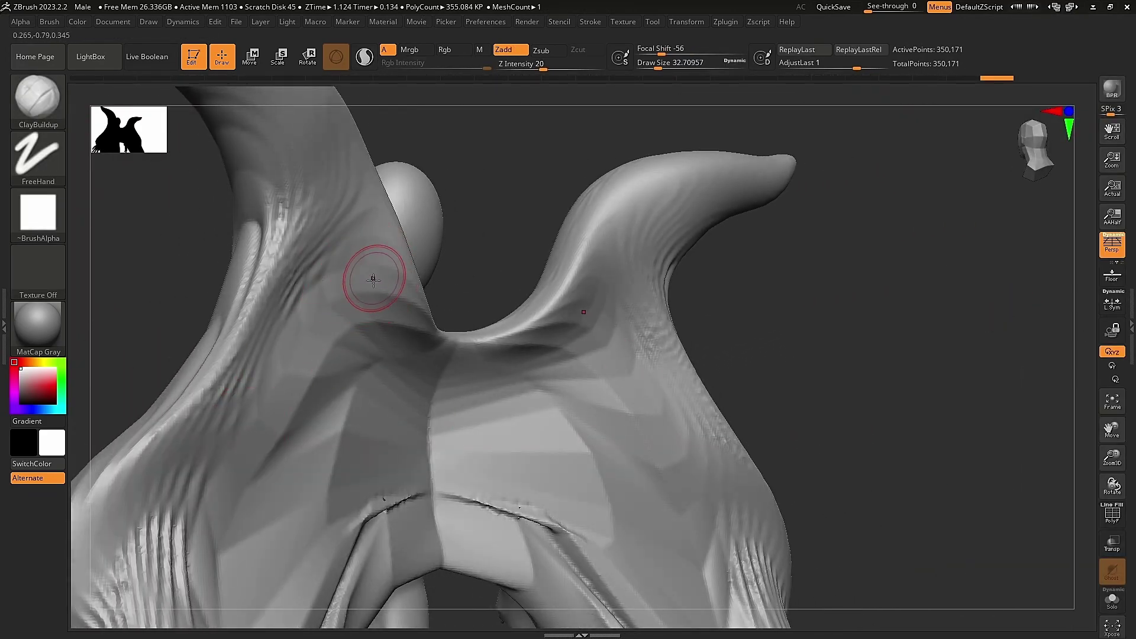
pyautogui.moveTo(373, 279); pyautogui.dragTo(318, 342, button='right')
pyautogui.moveTo(247, 333)
pyautogui.mouseDown(button='right')
pyautogui.moveTo(819, 177)
pyautogui.moveTo(853, 296)
pyautogui.moveTo(764, 195)
pyautogui.moveTo(748, 213)
pyautogui.mouseUp(button='right')
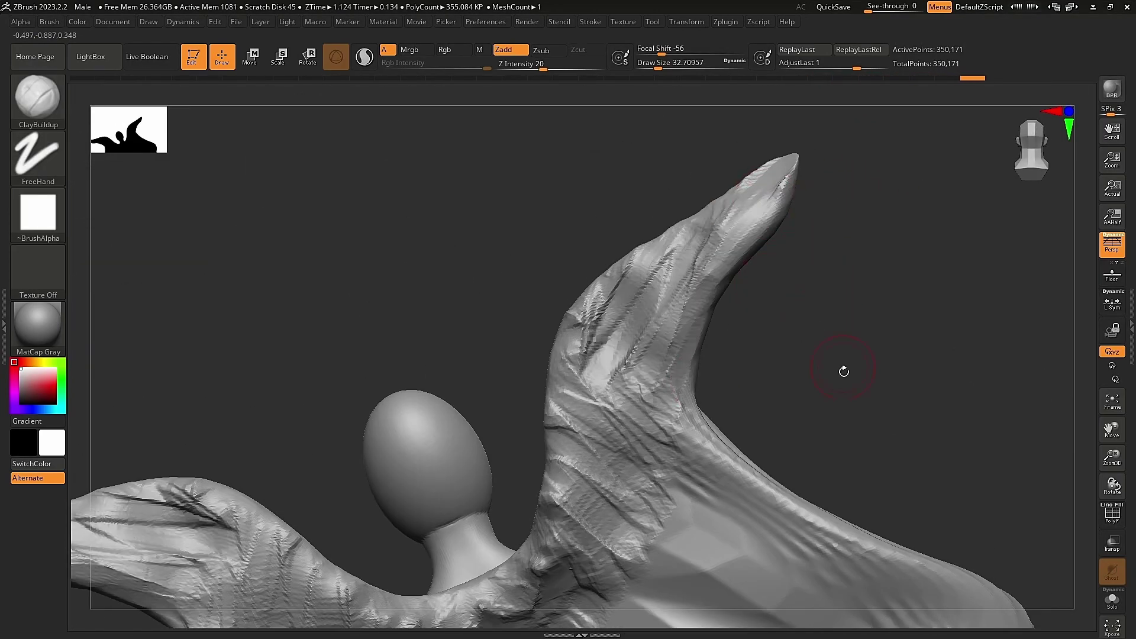
# Build up ridged clay texture across the spread wing and back.
pyautogui.moveTo(844, 371); pyautogui.dragTo(567, 391, button='right')
pyautogui.moveTo(607, 329)
pyautogui.mouseDown(button='right')
pyautogui.moveTo(874, 164)
pyautogui.moveTo(556, 265)
pyautogui.mouseUp(button='right')
pyautogui.moveTo(840, 453); pyautogui.dragTo(791, 330)
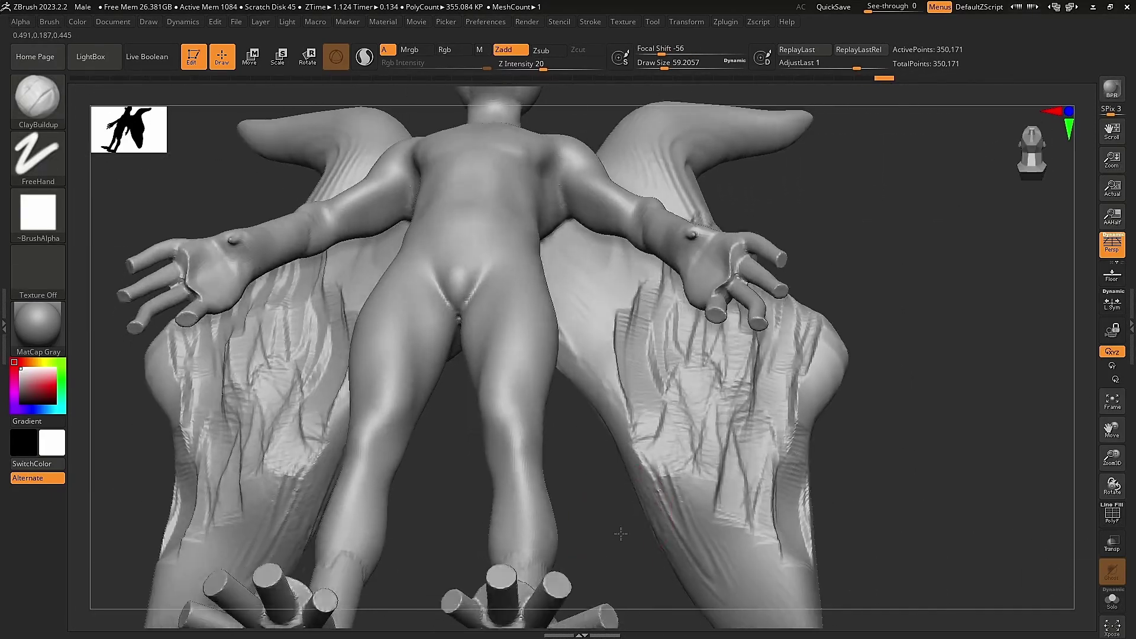
pyautogui.moveTo(698, 379); pyautogui.dragTo(643, 378)
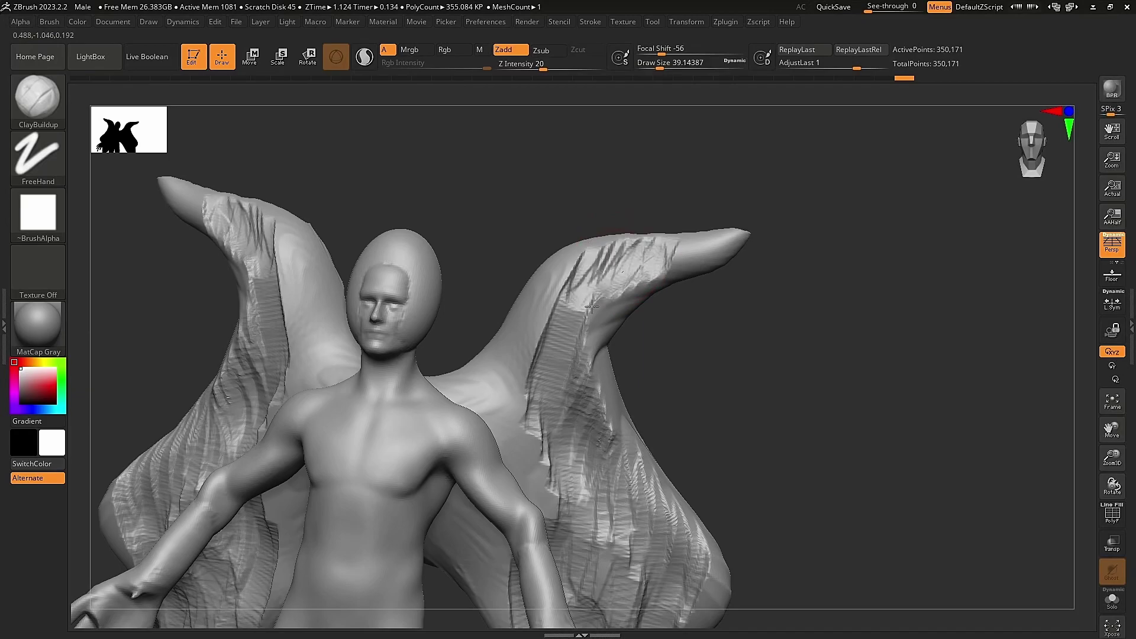
pyautogui.moveTo(707, 239)
pyautogui.mouseDown()
pyautogui.moveTo(654, 405)
pyautogui.moveTo(659, 329)
pyautogui.moveTo(737, 284)
pyautogui.moveTo(732, 263)
pyautogui.mouseUp()
pyautogui.keyDown('ctrl'); pyautogui.click(58, 159); pyautogui.keyUp('ctrl')
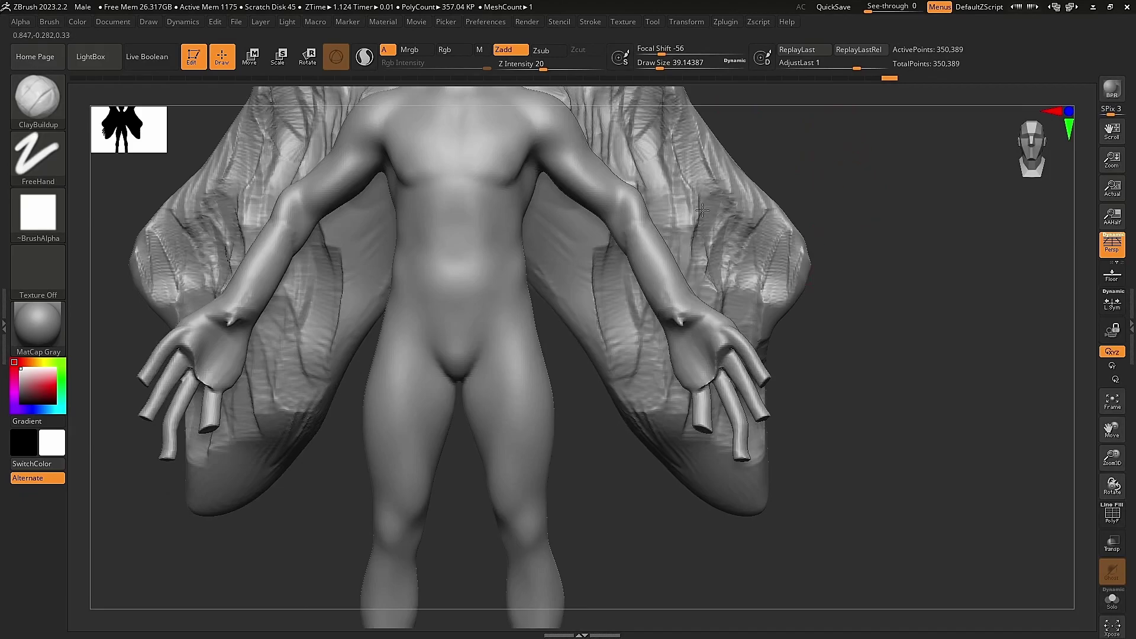
pyautogui.moveTo(600, 214)
pyautogui.mouseDown()
pyautogui.moveTo(793, 221)
pyautogui.moveTo(616, 253)
pyautogui.moveTo(882, 177)
pyautogui.moveTo(624, 211)
pyautogui.moveTo(726, 449)
pyautogui.moveTo(562, 276)
pyautogui.moveTo(857, 348)
pyautogui.moveTo(722, 437)
pyautogui.moveTo(682, 351)
pyautogui.mouseUp()
# Enlarge the ClayBuildup brush and scratch rough texture onto the head.
pyautogui.moveTo(667, 280); pyautogui.dragTo(606, 269)
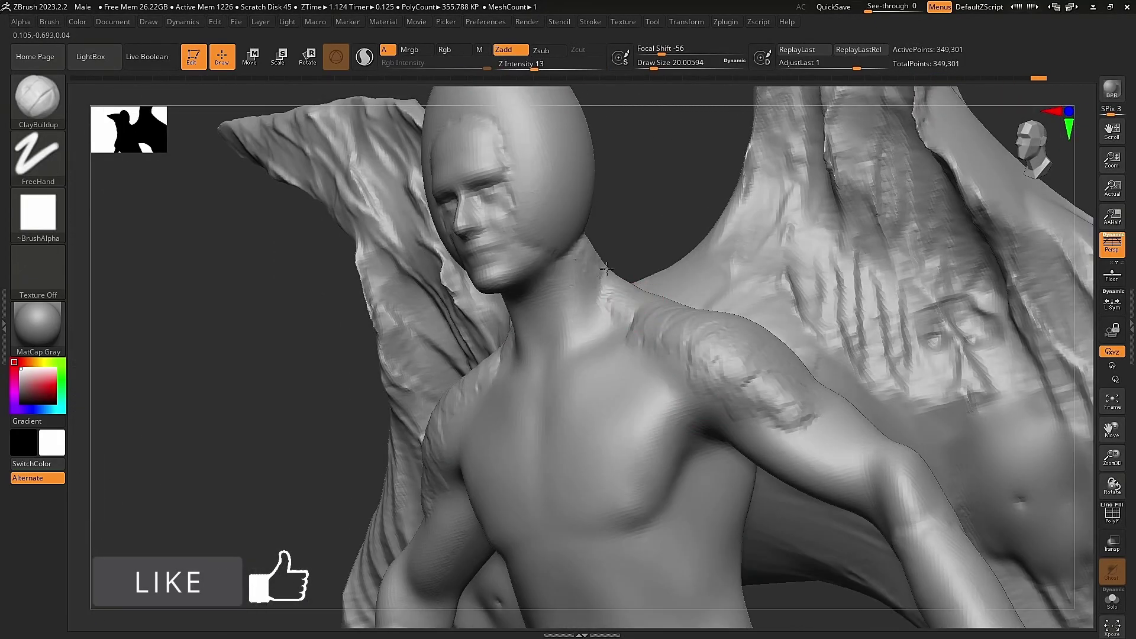
pyautogui.moveTo(574, 419); pyautogui.dragTo(646, 342)
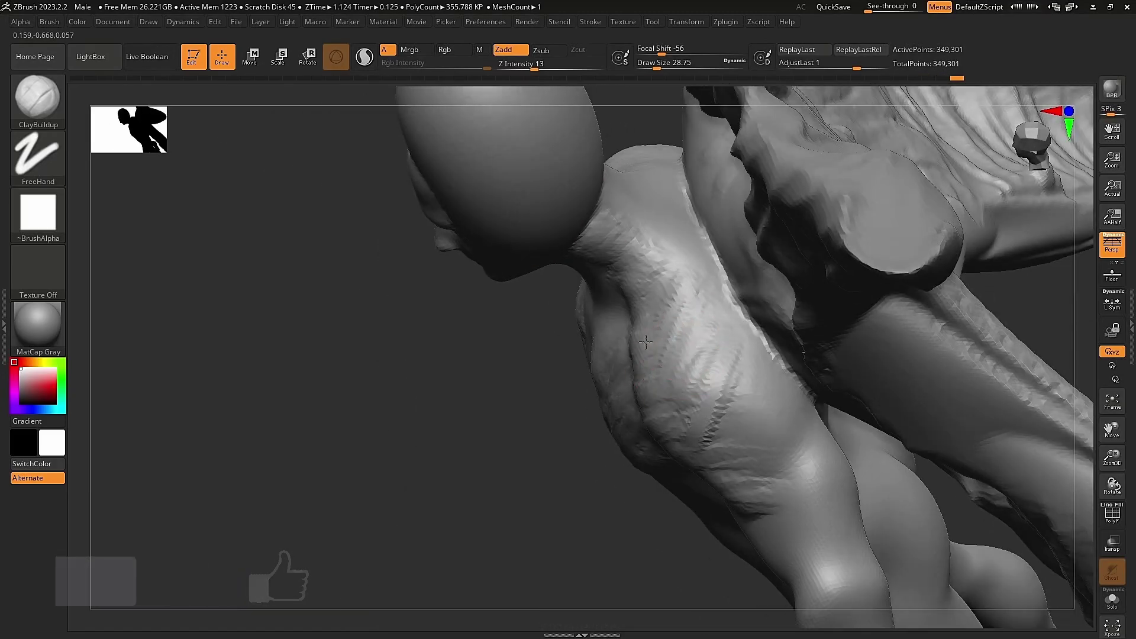
pyautogui.moveTo(754, 391)
pyautogui.mouseDown()
pyautogui.moveTo(601, 348)
pyautogui.moveTo(469, 210)
pyautogui.moveTo(538, 227)
pyautogui.moveTo(552, 312)
pyautogui.moveTo(404, 514)
pyautogui.moveTo(426, 222)
pyautogui.moveTo(401, 367)
pyautogui.moveTo(369, 227)
pyautogui.mouseUp()
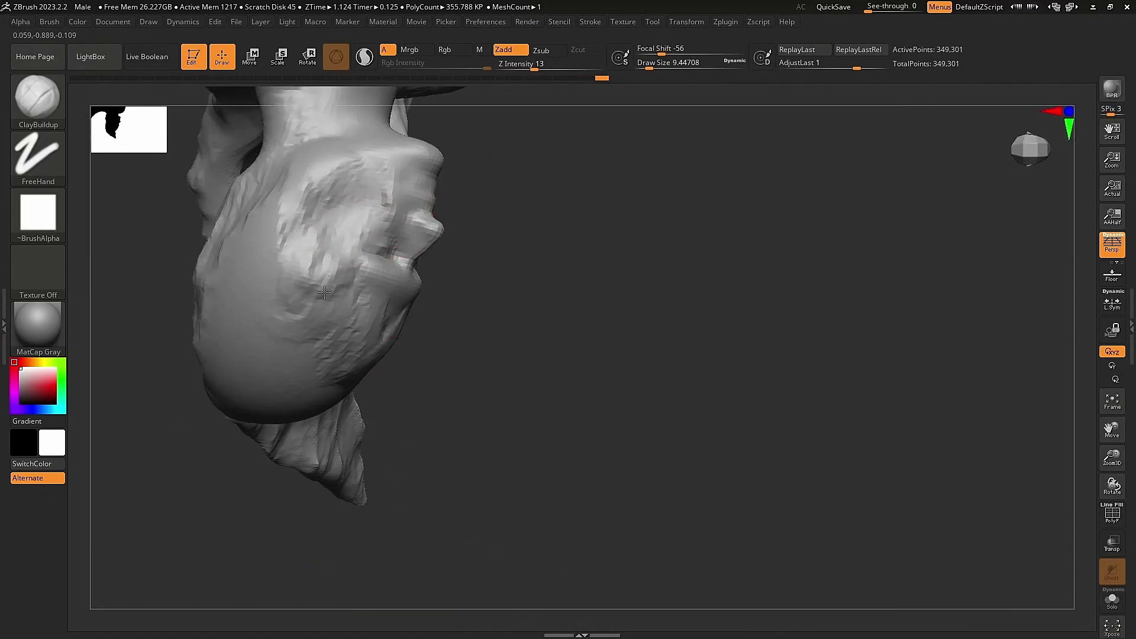
pyautogui.moveTo(333, 288); pyautogui.dragTo(337, 287)
pyautogui.moveTo(509, 295)
pyautogui.mouseDown()
pyautogui.moveTo(580, 268)
pyautogui.moveTo(627, 284)
pyautogui.moveTo(629, 310)
pyautogui.mouseUp()
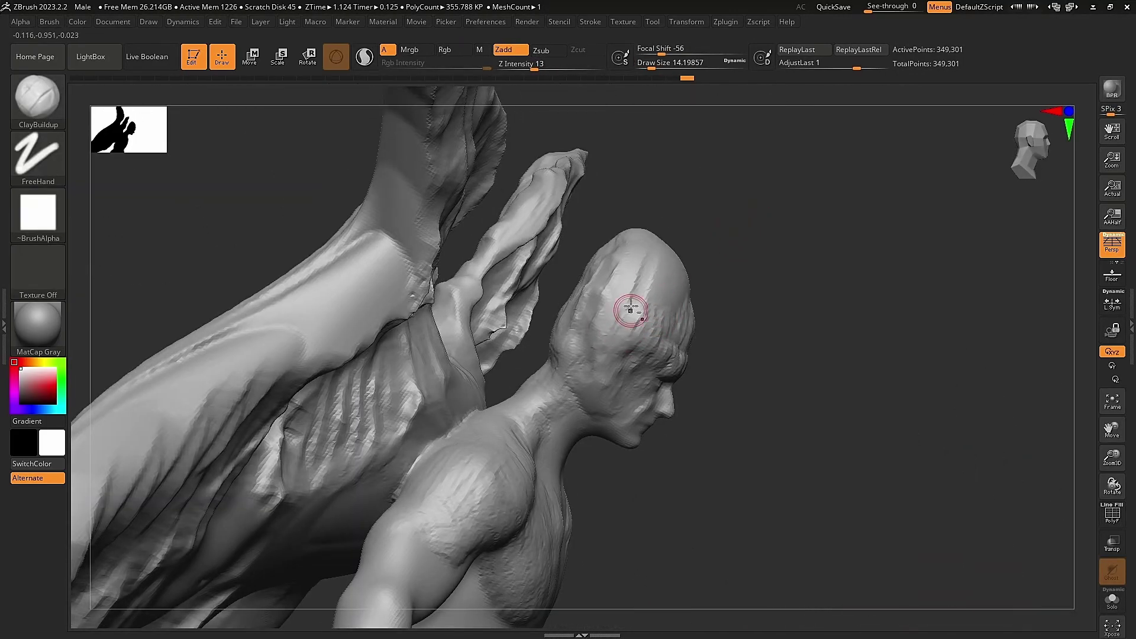
pyautogui.moveTo(733, 296); pyautogui.dragTo(650, 294)
# Sculpt clay ridges over the chest, torso, arms and legs.
pyautogui.moveTo(606, 402)
pyautogui.mouseDown()
pyautogui.moveTo(735, 400)
pyautogui.moveTo(561, 496)
pyautogui.mouseUp()
pyautogui.moveTo(377, 463)
pyautogui.mouseDown()
pyautogui.moveTo(771, 278)
pyautogui.moveTo(479, 222)
pyautogui.mouseUp()
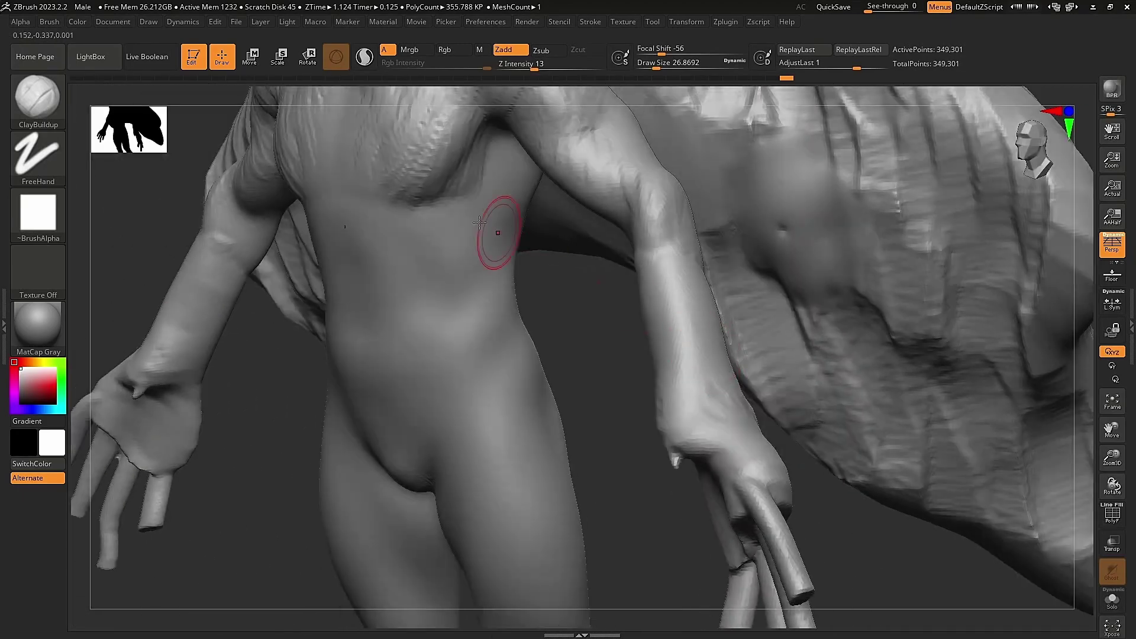
pyautogui.moveTo(529, 409); pyautogui.dragTo(434, 421, button='right')
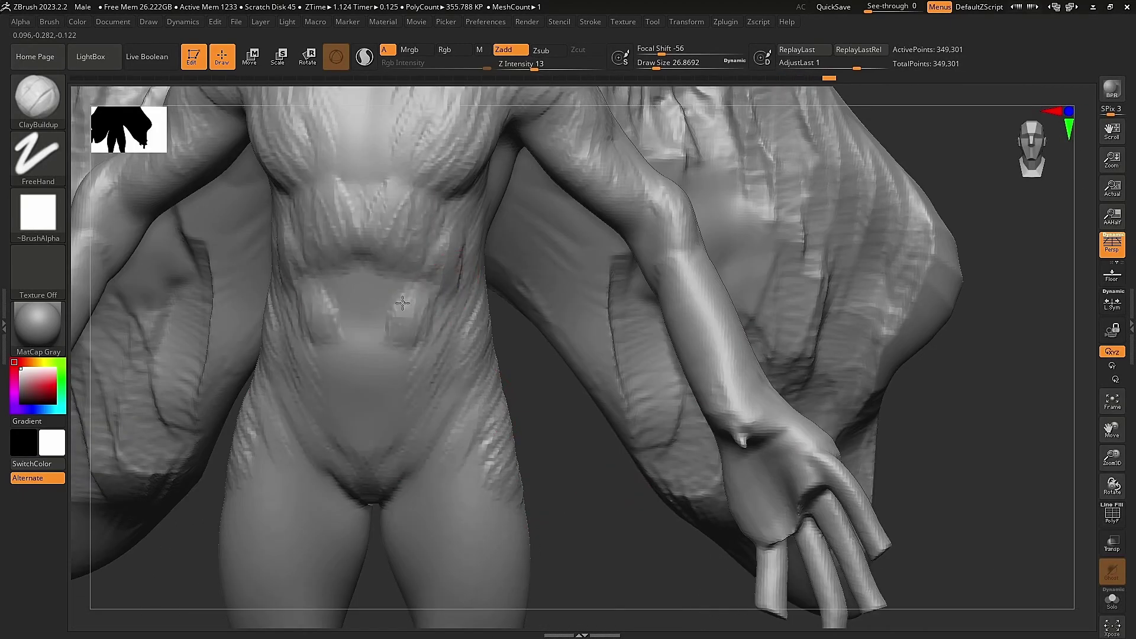
pyautogui.moveTo(436, 309)
pyautogui.mouseDown(button='right')
pyautogui.moveTo(545, 337)
pyautogui.moveTo(533, 248)
pyautogui.moveTo(603, 326)
pyautogui.moveTo(511, 343)
pyautogui.mouseUp(button='right')
pyautogui.moveTo(384, 439)
pyautogui.mouseDown(button='right')
pyautogui.moveTo(368, 500)
pyautogui.moveTo(400, 439)
pyautogui.mouseUp(button='right')
pyautogui.moveTo(450, 216)
pyautogui.mouseDown(button='right')
pyautogui.moveTo(563, 142)
pyautogui.moveTo(306, 229)
pyautogui.moveTo(437, 355)
pyautogui.moveTo(385, 356)
pyautogui.moveTo(447, 466)
pyautogui.moveTo(273, 258)
pyautogui.moveTo(336, 293)
pyautogui.mouseUp(button='right')
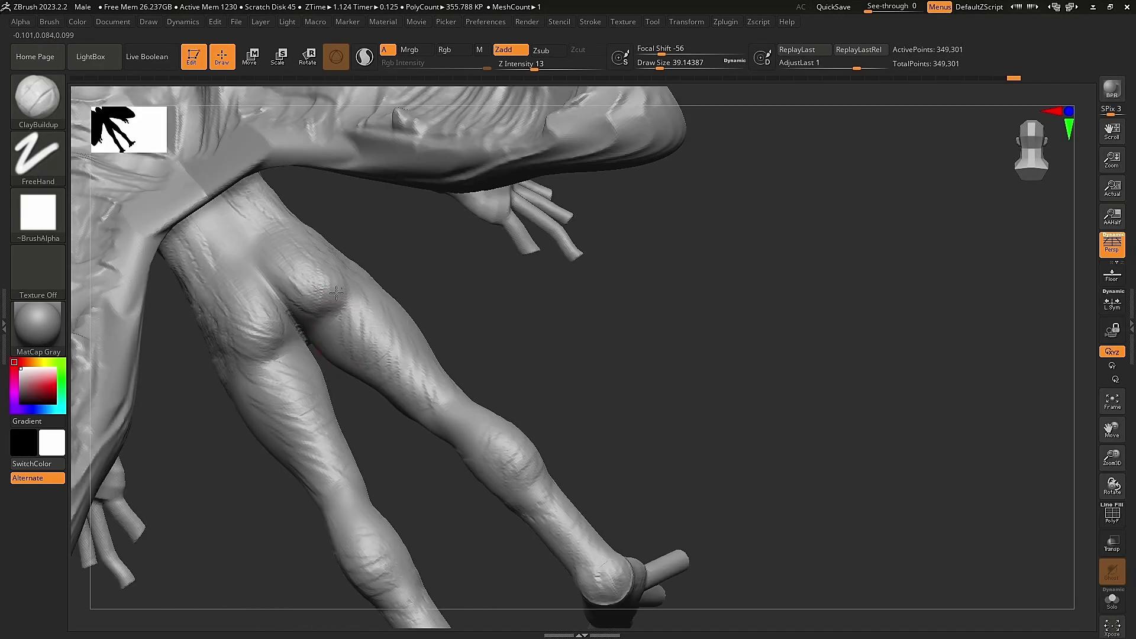
pyautogui.moveTo(313, 256)
pyautogui.mouseDown(button='right')
pyautogui.moveTo(406, 304)
pyautogui.moveTo(391, 380)
pyautogui.moveTo(411, 294)
pyautogui.moveTo(169, 400)
pyautogui.moveTo(266, 330)
pyautogui.moveTo(454, 312)
pyautogui.moveTo(675, 330)
pyautogui.moveTo(599, 246)
pyautogui.moveTo(726, 339)
pyautogui.moveTo(729, 178)
pyautogui.moveTo(510, 176)
pyautogui.moveTo(694, 231)
pyautogui.moveTo(685, 236)
pyautogui.moveTo(732, 344)
pyautogui.mouseUp(button='right')
pyautogui.press('s')
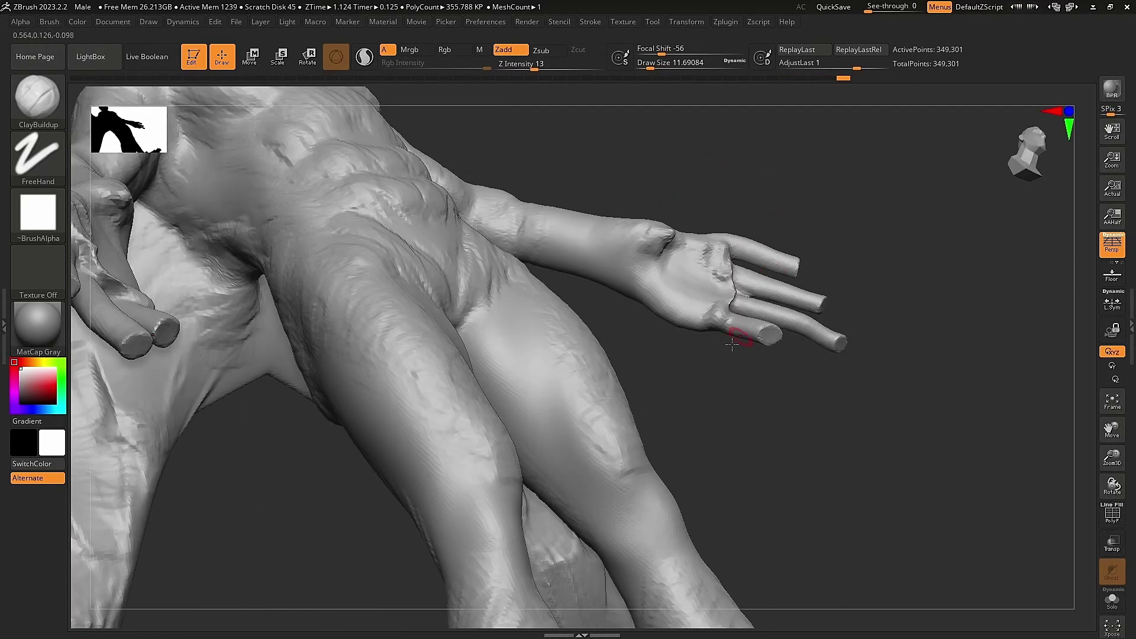
pyautogui.moveTo(694, 267); pyautogui.dragTo(729, 300, button='right')
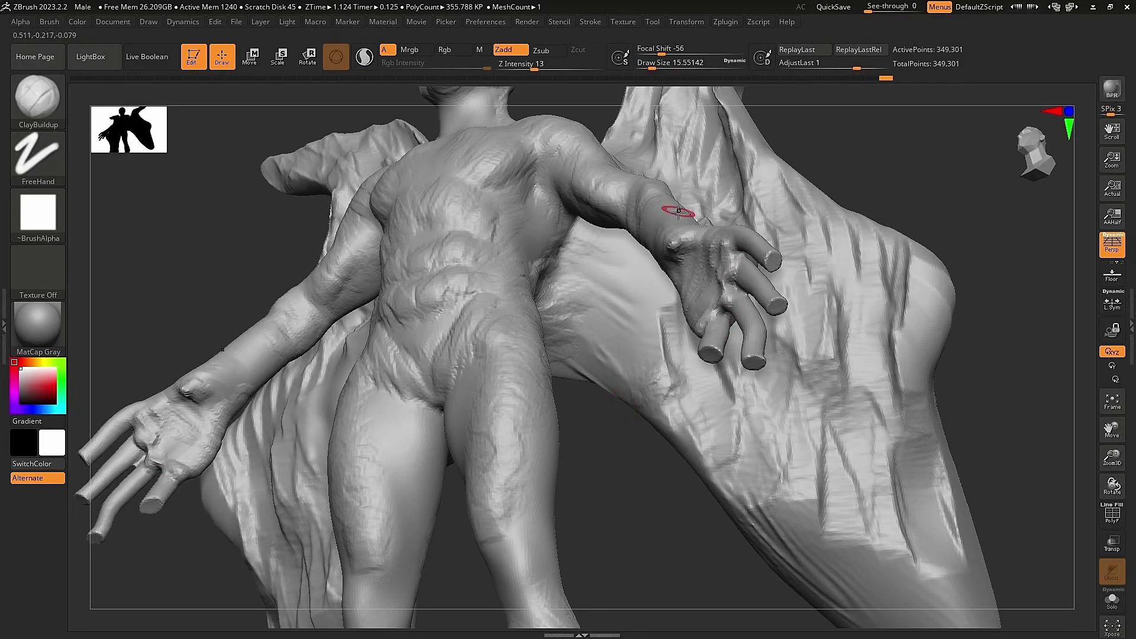
pyautogui.moveTo(678, 206)
pyautogui.mouseDown(button='right')
pyautogui.moveTo(646, 271)
pyautogui.moveTo(431, 461)
pyautogui.moveTo(524, 404)
pyautogui.moveTo(576, 332)
pyautogui.moveTo(645, 406)
pyautogui.moveTo(641, 314)
pyautogui.moveTo(647, 393)
pyautogui.moveTo(537, 337)
pyautogui.moveTo(443, 348)
pyautogui.moveTo(517, 343)
pyautogui.moveTo(337, 493)
pyautogui.moveTo(412, 406)
pyautogui.moveTo(456, 456)
pyautogui.moveTo(467, 445)
pyautogui.moveTo(659, 481)
pyautogui.moveTo(724, 372)
pyautogui.moveTo(799, 337)
pyautogui.moveTo(842, 274)
pyautogui.mouseUp(button='right')
pyautogui.press('s')
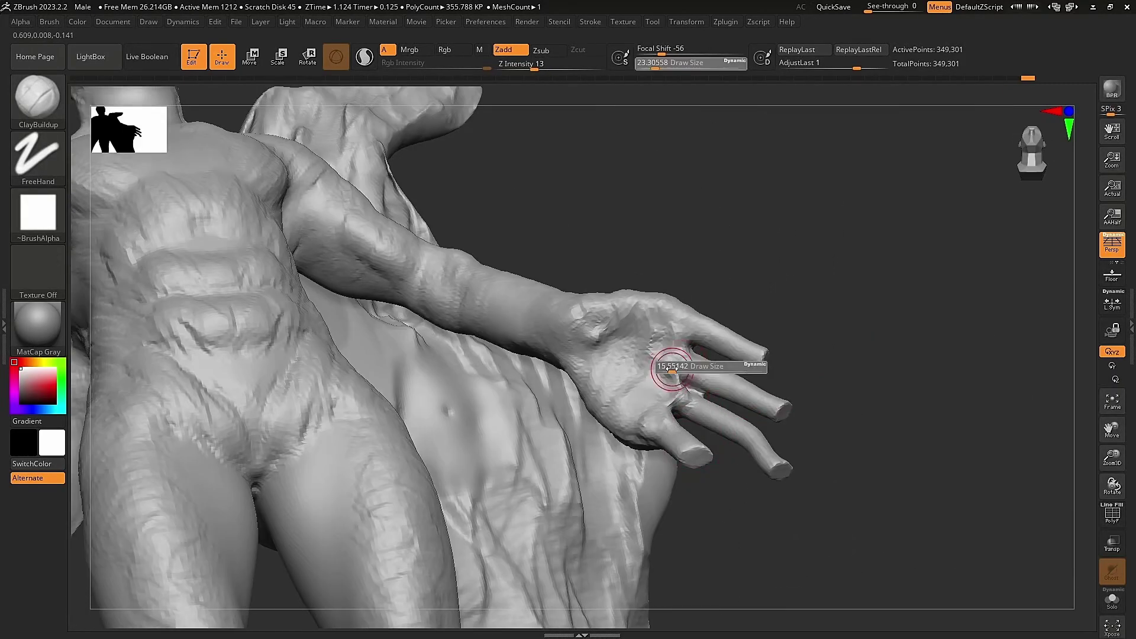
pyautogui.moveTo(636, 430)
pyautogui.mouseDown(button='right')
pyautogui.moveTo(616, 402)
pyautogui.moveTo(590, 292)
pyautogui.moveTo(553, 380)
pyautogui.moveTo(660, 438)
pyautogui.moveTo(601, 556)
pyautogui.moveTo(812, 335)
pyautogui.mouseUp(button='right')
pyautogui.press('s')
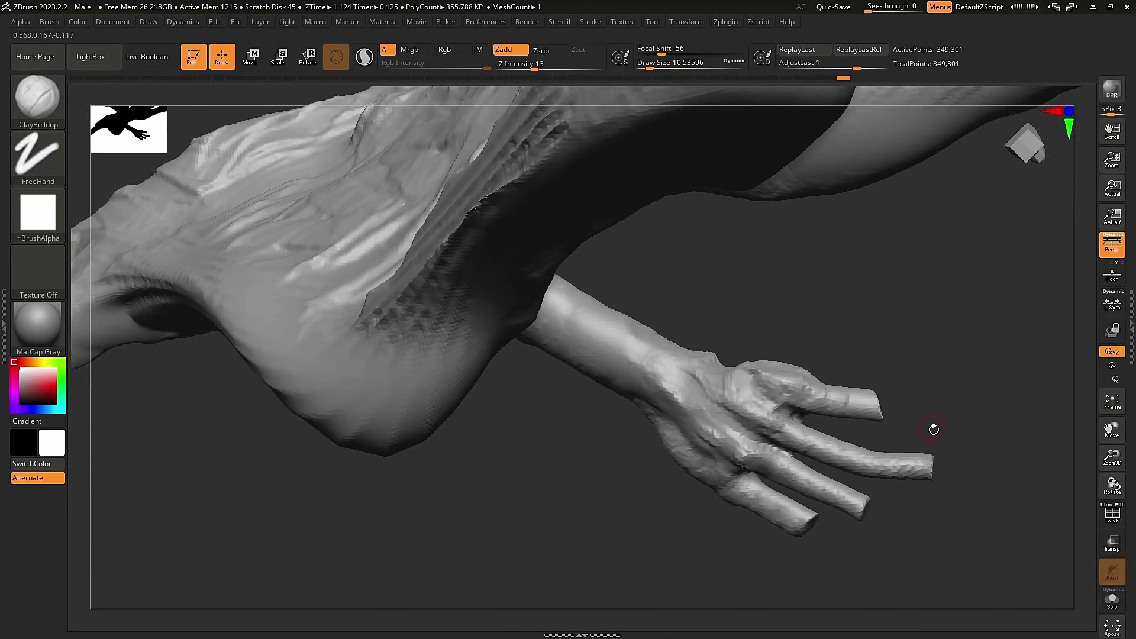
pyautogui.moveTo(934, 429); pyautogui.dragTo(836, 476, button='right')
pyautogui.moveTo(898, 373)
pyautogui.mouseDown(button='right')
pyautogui.moveTo(950, 425)
pyautogui.moveTo(832, 436)
pyautogui.moveTo(888, 449)
pyautogui.moveTo(866, 284)
pyautogui.mouseUp(button='right')
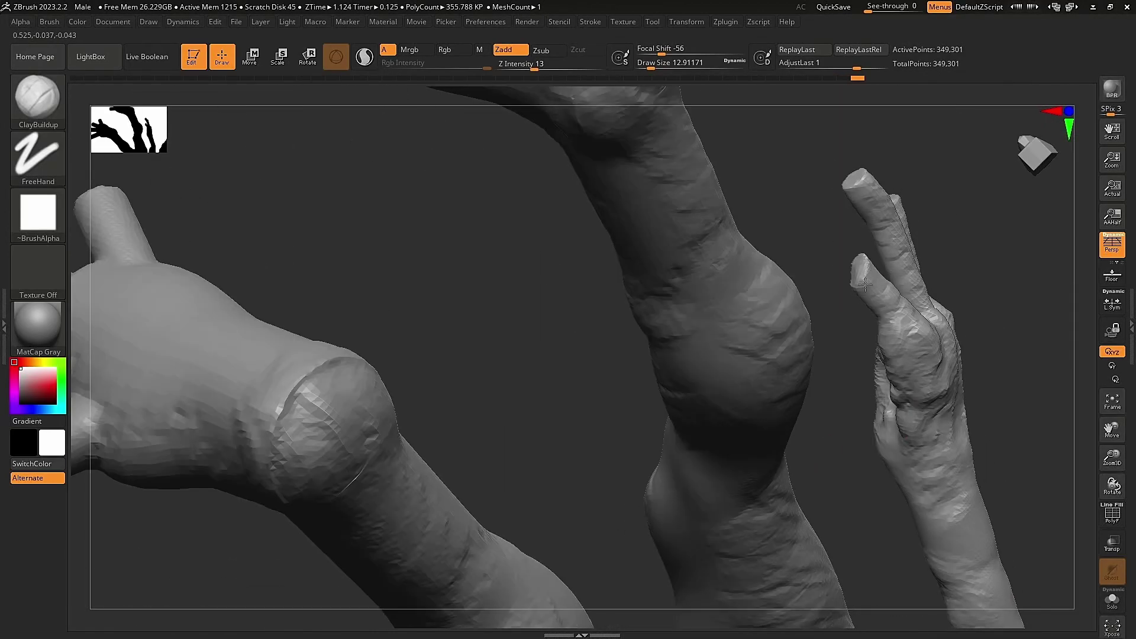
pyautogui.moveTo(947, 425)
pyautogui.mouseDown(button='right')
pyautogui.moveTo(880, 320)
pyautogui.moveTo(855, 234)
pyautogui.moveTo(825, 370)
pyautogui.moveTo(754, 243)
pyautogui.moveTo(647, 300)
pyautogui.moveTo(418, 248)
pyautogui.mouseUp(button='right')
pyautogui.moveTo(282, 306)
pyautogui.mouseDown(button='right')
pyautogui.moveTo(318, 346)
pyautogui.moveTo(325, 148)
pyautogui.moveTo(564, 299)
pyautogui.mouseUp(button='right')
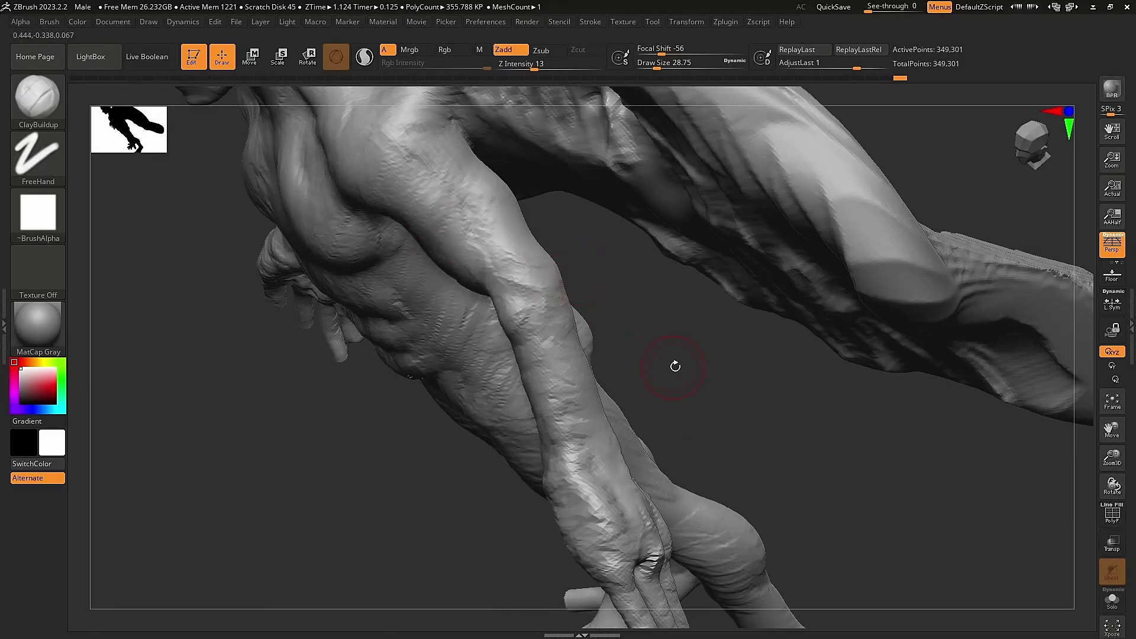
# Inspect the chest, legs, feet and wing, then bring up the Tool palette's geometry settings.
pyautogui.moveTo(675, 366)
pyautogui.mouseDown(button='right')
pyautogui.moveTo(777, 296)
pyautogui.moveTo(418, 223)
pyautogui.moveTo(592, 357)
pyautogui.moveTo(480, 223)
pyautogui.mouseUp(button='right')
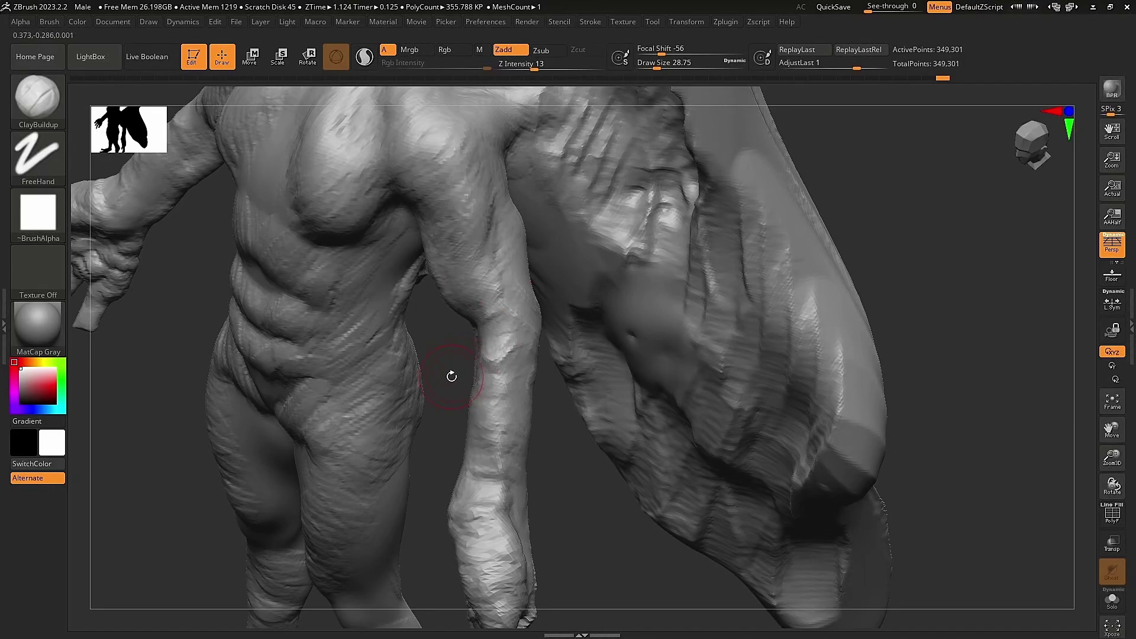
pyautogui.moveTo(428, 409)
pyautogui.mouseDown(button='right')
pyautogui.moveTo(574, 520)
pyautogui.moveTo(381, 279)
pyautogui.moveTo(537, 313)
pyautogui.moveTo(466, 320)
pyautogui.moveTo(599, 232)
pyautogui.moveTo(591, 208)
pyautogui.moveTo(754, 347)
pyautogui.mouseUp(button='right')
pyautogui.moveTo(603, 320)
pyautogui.mouseDown(button='right')
pyautogui.moveTo(766, 436)
pyautogui.moveTo(590, 306)
pyautogui.moveTo(687, 219)
pyautogui.moveTo(668, 376)
pyautogui.mouseUp(button='right')
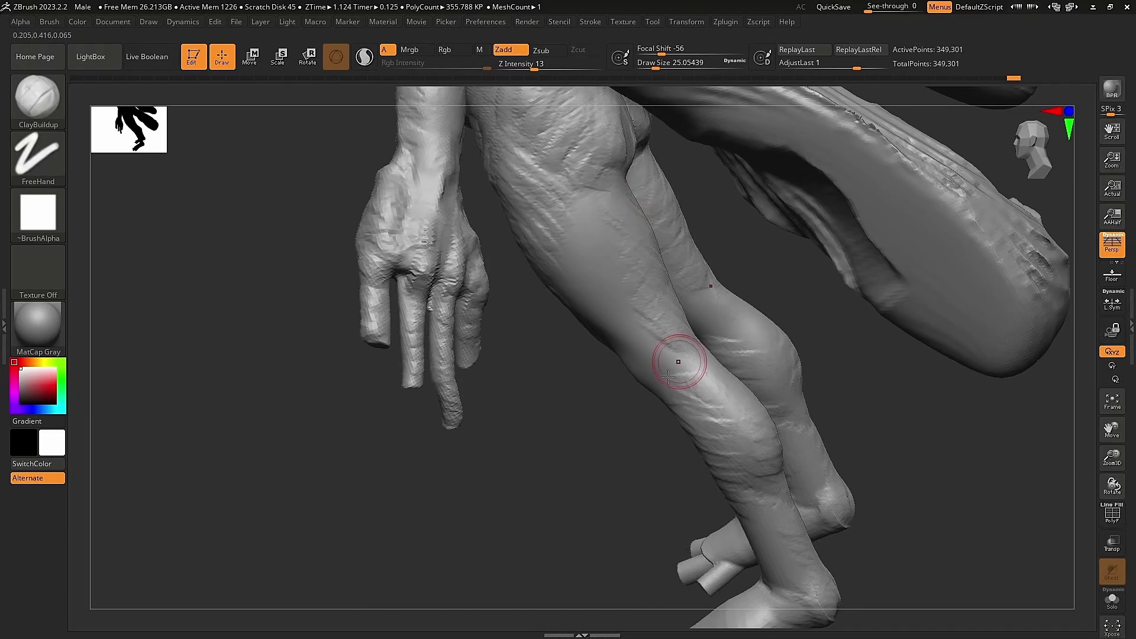
pyautogui.moveTo(522, 163); pyautogui.dragTo(627, 319, button='right')
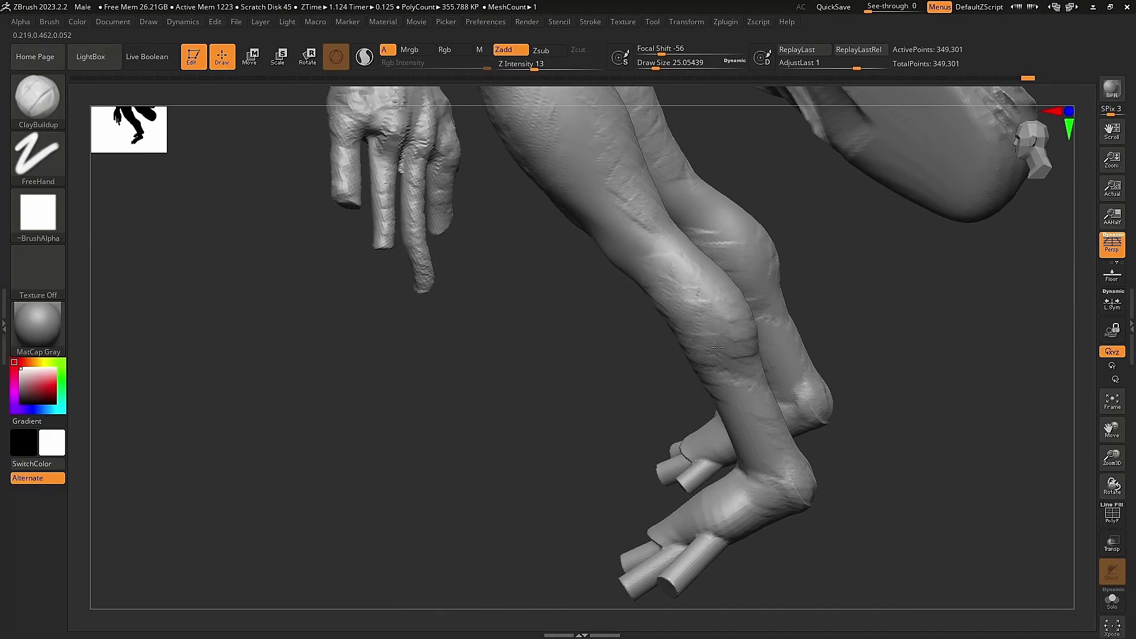
pyautogui.moveTo(718, 348)
pyautogui.mouseDown(button='right')
pyautogui.moveTo(727, 401)
pyautogui.moveTo(865, 287)
pyautogui.moveTo(501, 205)
pyautogui.moveTo(420, 253)
pyautogui.moveTo(525, 247)
pyautogui.moveTo(322, 288)
pyautogui.mouseUp(button='right')
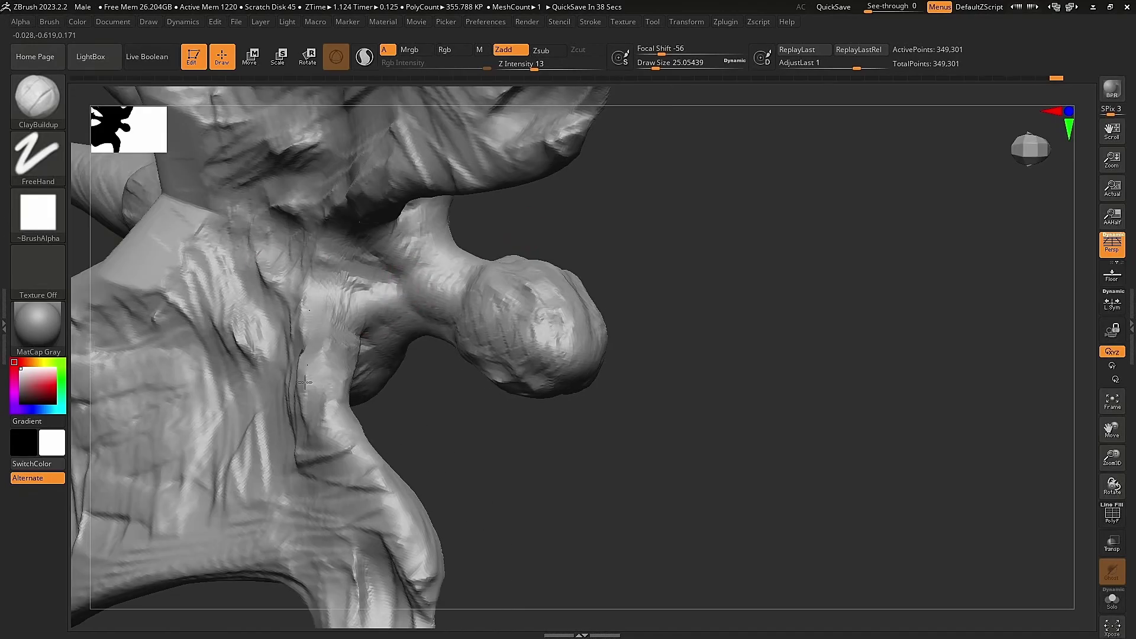
pyautogui.moveTo(199, 230)
pyautogui.mouseDown(button='right')
pyautogui.moveTo(713, 213)
pyautogui.moveTo(202, 270)
pyautogui.mouseUp(button='right')
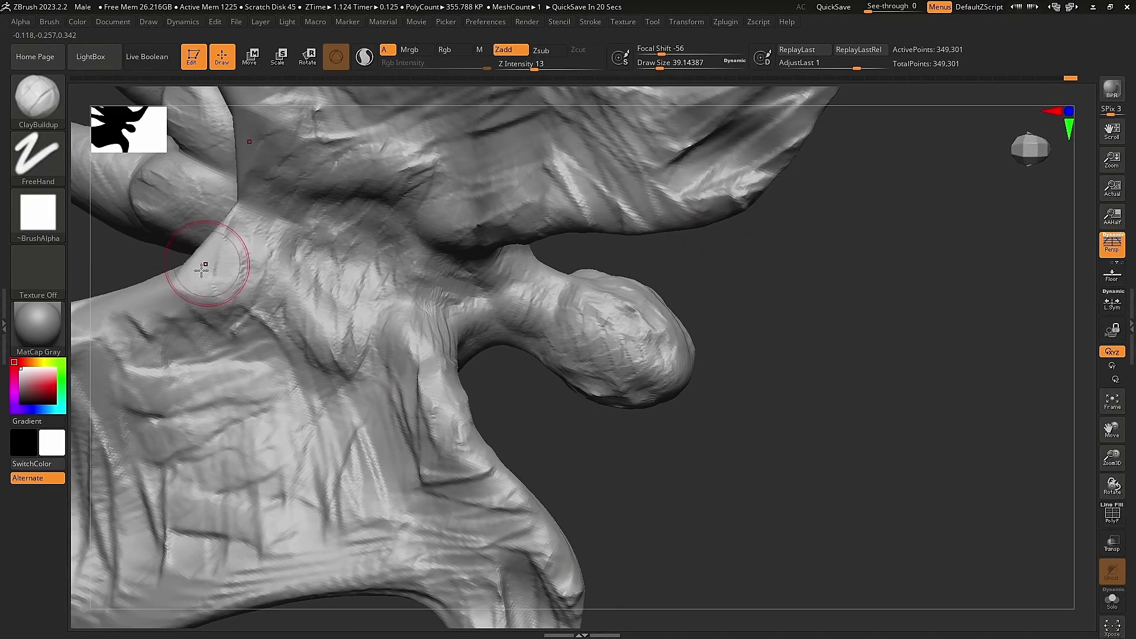
pyautogui.moveTo(468, 478); pyautogui.dragTo(623, 258, button='right')
pyautogui.press('F1')
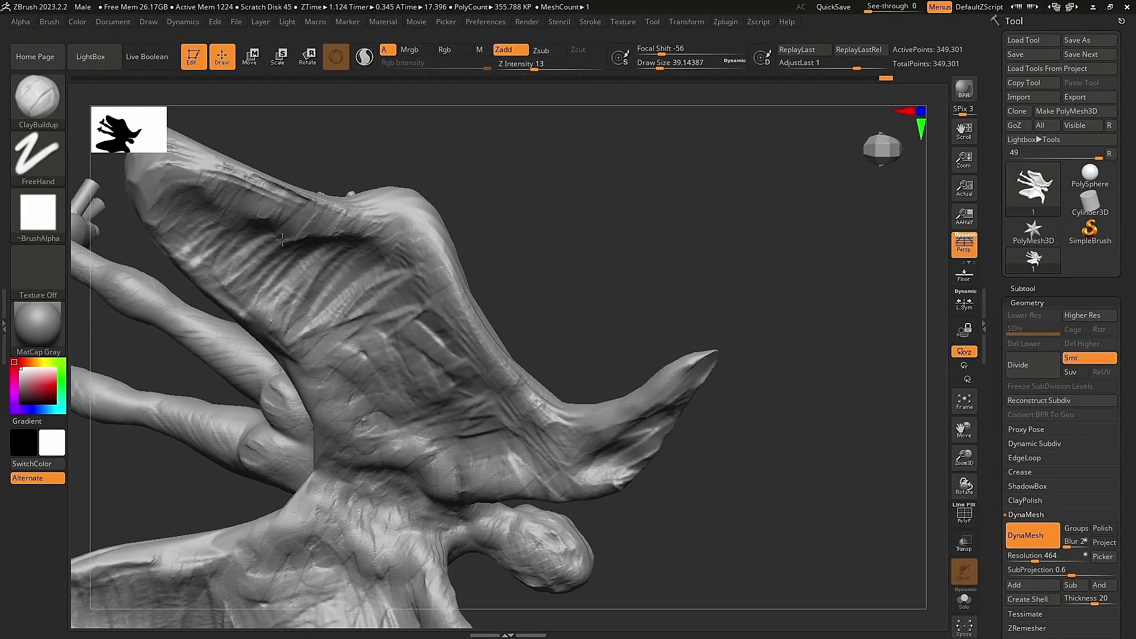
pyautogui.moveTo(282, 238); pyautogui.dragTo(351, 237, button='right')
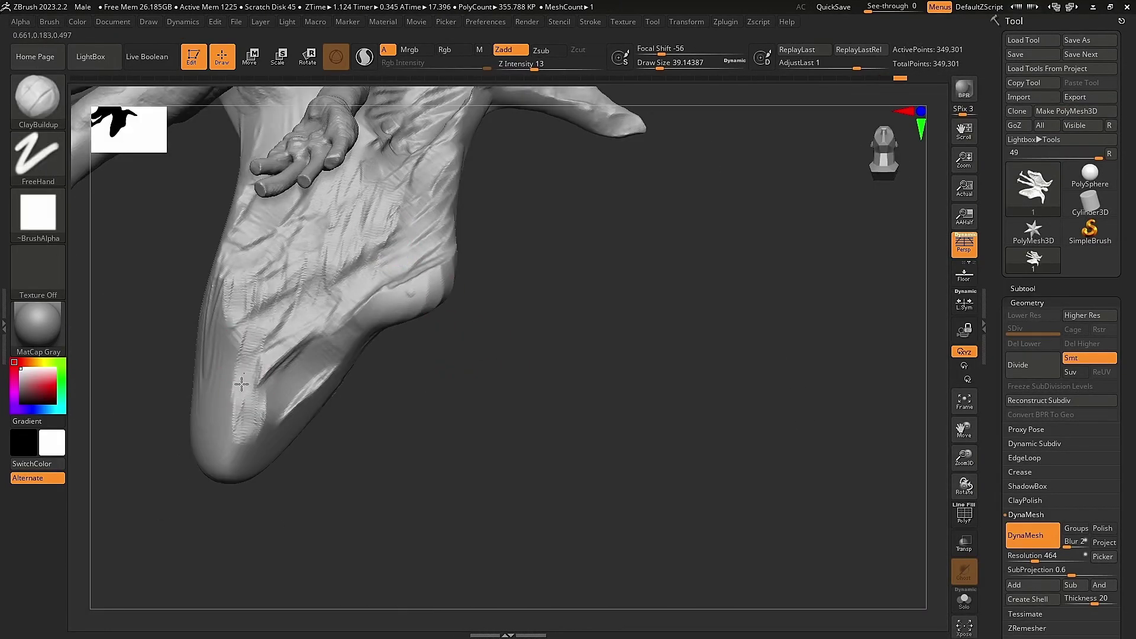
pyautogui.moveTo(244, 449)
pyautogui.mouseDown(button='right')
pyautogui.moveTo(522, 304)
pyautogui.moveTo(567, 316)
pyautogui.moveTo(400, 202)
pyautogui.mouseUp(button='right')
pyautogui.moveTo(527, 166)
pyautogui.mouseDown(button='right')
pyautogui.moveTo(401, 228)
pyautogui.moveTo(325, 296)
pyautogui.moveTo(551, 351)
pyautogui.mouseUp(button='right')
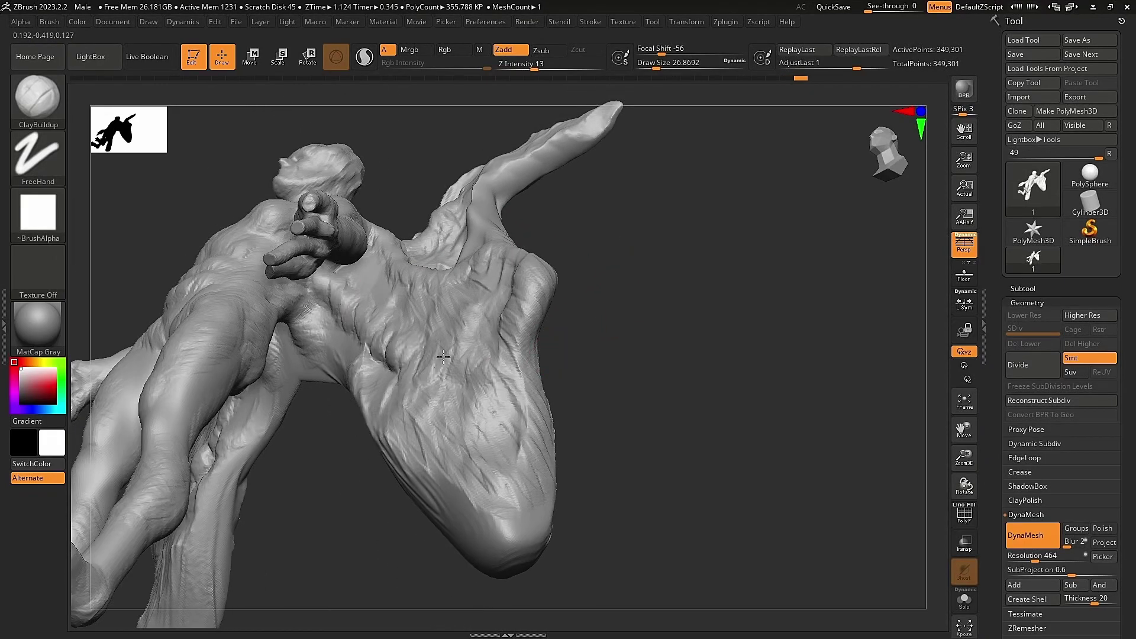
pyautogui.moveTo(443, 357); pyautogui.dragTo(321, 331, button='right')
pyautogui.moveTo(565, 471)
pyautogui.mouseDown(button='right')
pyautogui.moveTo(647, 459)
pyautogui.moveTo(379, 368)
pyautogui.moveTo(379, 204)
pyautogui.mouseUp(button='right')
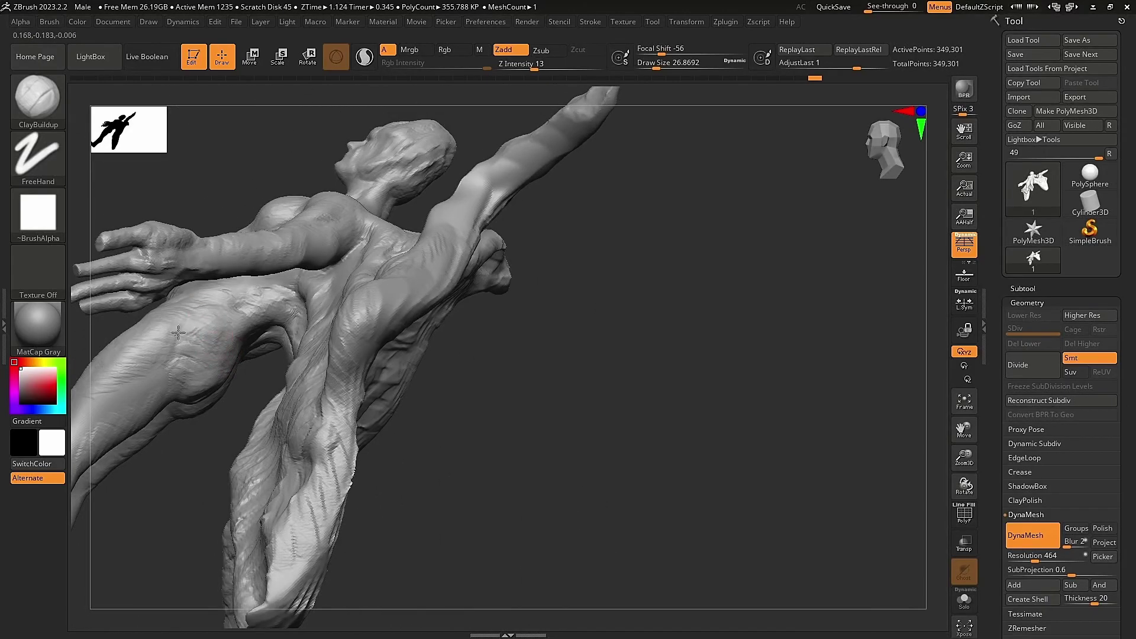
pyautogui.moveTo(316, 290)
pyautogui.mouseDown(button='right')
pyautogui.moveTo(526, 120)
pyautogui.moveTo(397, 282)
pyautogui.moveTo(367, 540)
pyautogui.mouseUp(button='right')
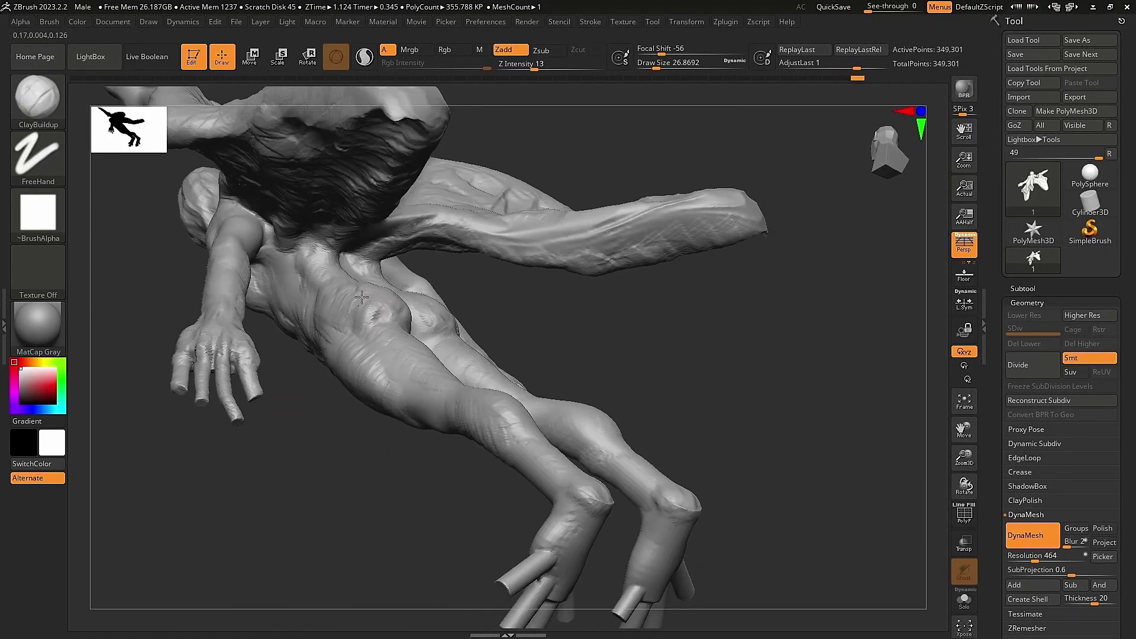
pyautogui.moveTo(372, 360)
pyautogui.mouseDown(button='right')
pyautogui.moveTo(304, 384)
pyautogui.moveTo(283, 178)
pyautogui.mouseUp(button='right')
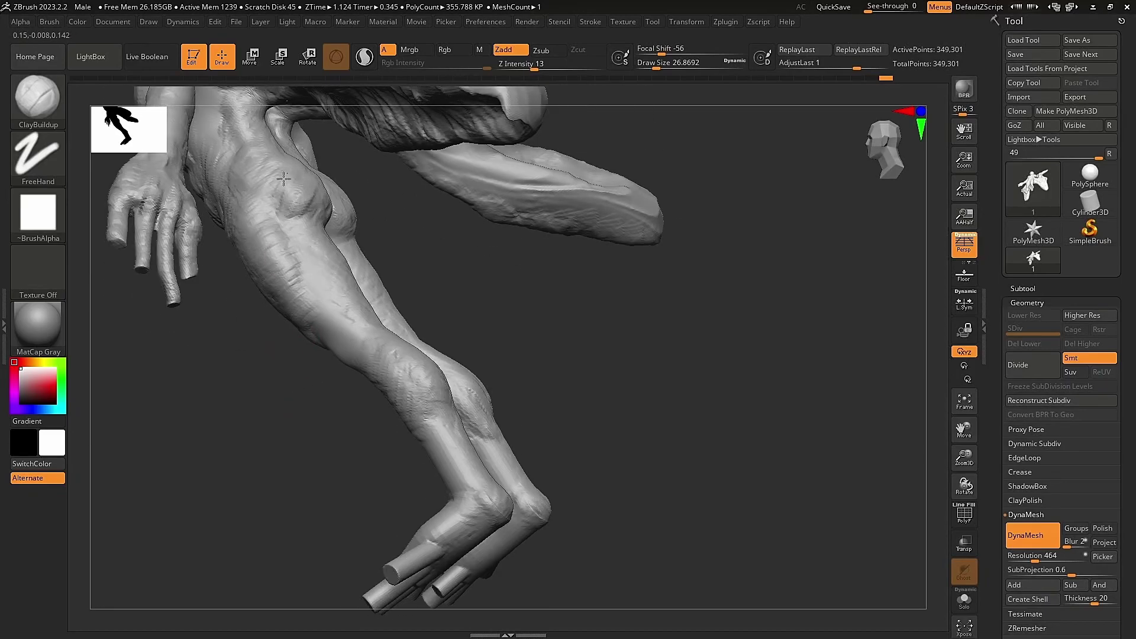
pyautogui.moveTo(247, 370)
pyautogui.mouseDown(button='right')
pyautogui.moveTo(592, 240)
pyautogui.moveTo(742, 135)
pyautogui.moveTo(777, 302)
pyautogui.moveTo(668, 264)
pyautogui.mouseUp(button='right')
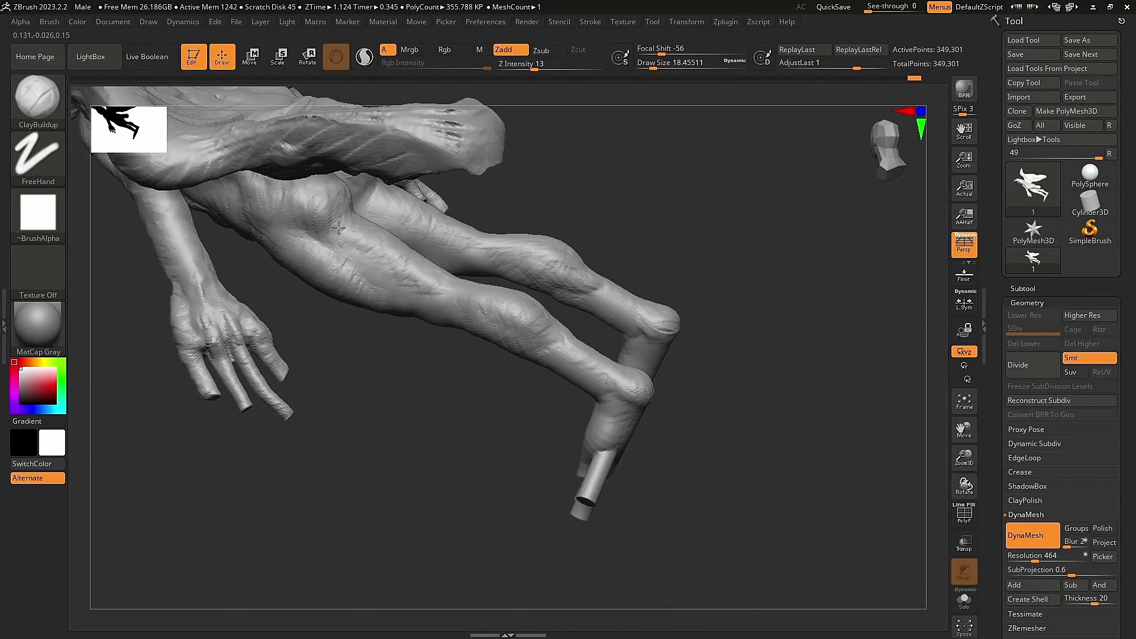
pyautogui.moveTo(338, 228)
pyautogui.mouseDown(button='right')
pyautogui.moveTo(679, 381)
pyautogui.moveTo(609, 284)
pyautogui.moveTo(515, 318)
pyautogui.moveTo(580, 317)
pyautogui.moveTo(561, 437)
pyautogui.mouseUp(button='right')
# Orbit from the calves up to examine the hands and forearms against the torso.
pyautogui.moveTo(488, 530); pyautogui.dragTo(372, 457, button='right')
pyautogui.moveTo(461, 424); pyautogui.dragTo(378, 399, button='right')
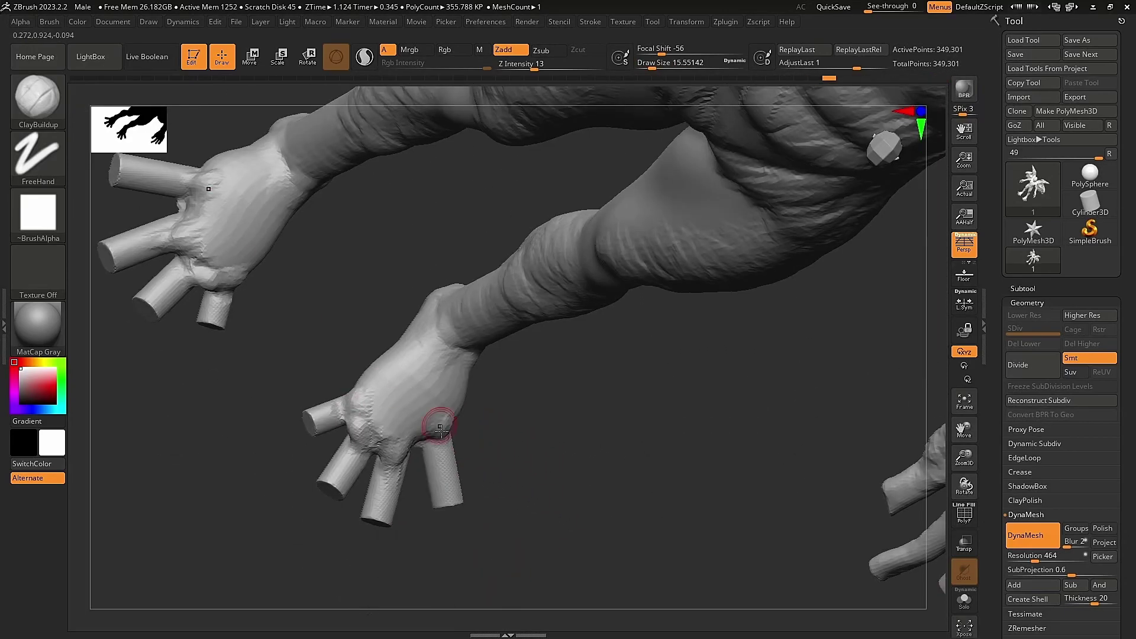
pyautogui.moveTo(440, 428); pyautogui.dragTo(549, 446, button='right')
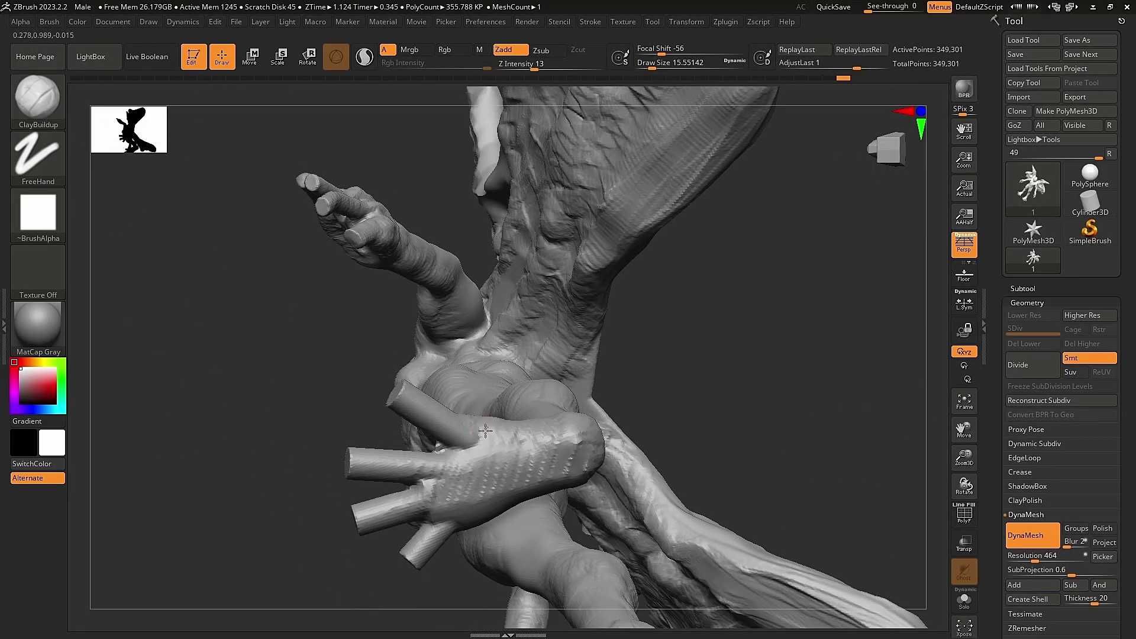
pyautogui.moveTo(485, 430); pyautogui.dragTo(456, 445, button='right')
pyautogui.moveTo(532, 400)
pyautogui.mouseDown(button='right')
pyautogui.moveTo(502, 492)
pyautogui.moveTo(681, 267)
pyautogui.mouseUp(button='right')
pyautogui.moveTo(355, 310)
pyautogui.mouseDown(button='right')
pyautogui.moveTo(464, 258)
pyautogui.moveTo(535, 395)
pyautogui.mouseUp(button='right')
pyautogui.moveTo(340, 286)
pyautogui.mouseDown(button='right')
pyautogui.moveTo(480, 382)
pyautogui.moveTo(568, 292)
pyautogui.moveTo(405, 435)
pyautogui.moveTo(406, 477)
pyautogui.moveTo(442, 357)
pyautogui.moveTo(496, 368)
pyautogui.moveTo(525, 426)
pyautogui.moveTo(524, 286)
pyautogui.mouseUp(button='right')
# Orbit around the forearm, hands and lower legs to inspect the sculpt.
pyautogui.moveTo(402, 420)
pyautogui.mouseDown(button='right')
pyautogui.moveTo(562, 402)
pyautogui.moveTo(573, 342)
pyautogui.mouseUp(button='right')
pyautogui.moveTo(481, 371)
pyautogui.mouseDown(button='right')
pyautogui.moveTo(431, 398)
pyautogui.moveTo(633, 223)
pyautogui.moveTo(477, 392)
pyautogui.mouseUp(button='right')
pyautogui.moveTo(285, 379); pyautogui.dragTo(358, 321, button='right')
pyautogui.moveTo(504, 393)
pyautogui.mouseDown(button='right')
pyautogui.moveTo(623, 321)
pyautogui.moveTo(616, 211)
pyautogui.moveTo(565, 190)
pyautogui.moveTo(334, 221)
pyautogui.mouseUp(button='right')
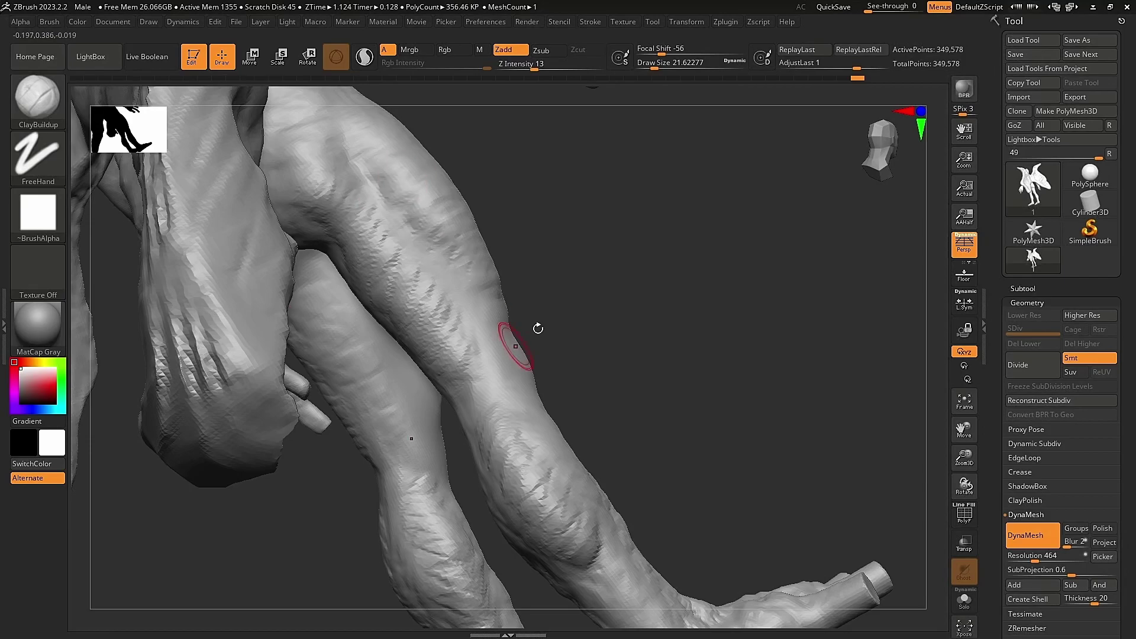
pyautogui.moveTo(538, 328); pyautogui.dragTo(399, 194, button='right')
pyautogui.moveTo(323, 193); pyautogui.dragTo(266, 211, button='right')
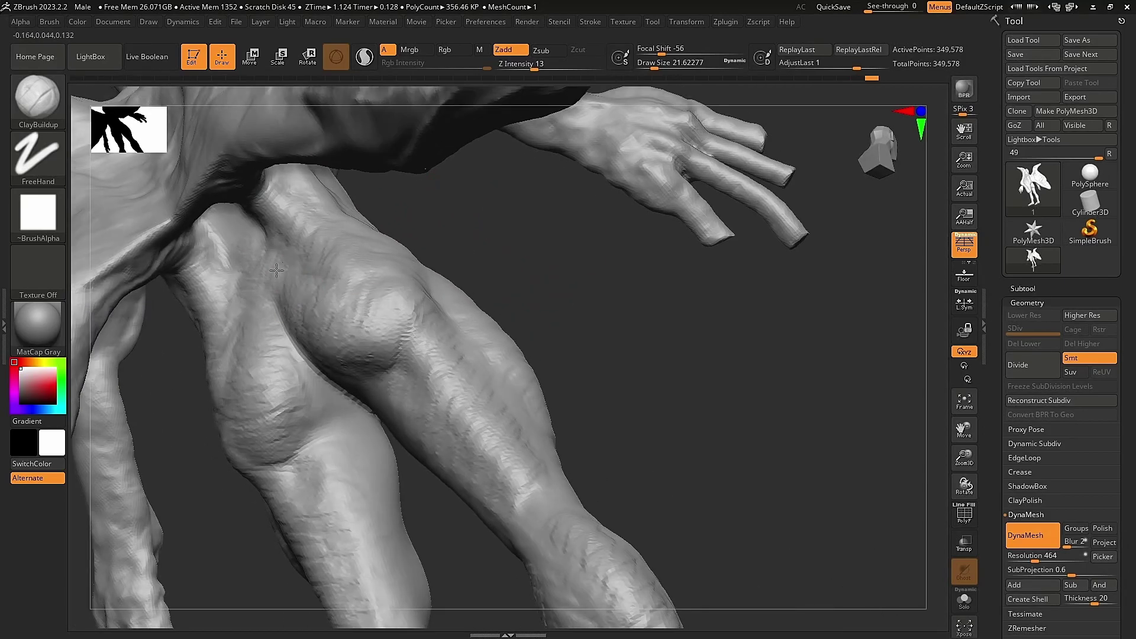
pyautogui.moveTo(371, 287)
pyautogui.mouseDown(button='right')
pyautogui.moveTo(527, 355)
pyautogui.moveTo(808, 355)
pyautogui.moveTo(596, 341)
pyautogui.mouseUp(button='right')
pyautogui.moveTo(578, 220)
pyautogui.mouseDown(button='right')
pyautogui.moveTo(436, 231)
pyautogui.moveTo(527, 436)
pyautogui.moveTo(665, 430)
pyautogui.mouseUp(button='right')
# Check the legs, feet, thighs and torso, ending on a front view of the winged figure.
pyautogui.moveTo(692, 420)
pyautogui.mouseDown()
pyautogui.moveTo(563, 330)
pyautogui.moveTo(465, 381)
pyautogui.moveTo(532, 338)
pyautogui.mouseUp()
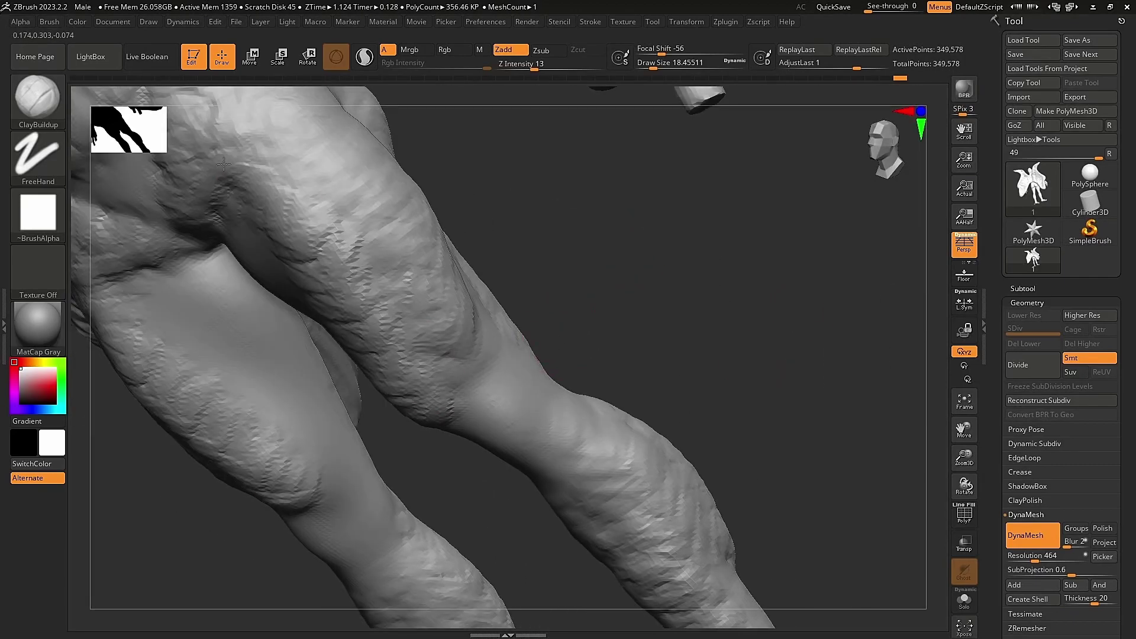
pyautogui.moveTo(223, 164); pyautogui.dragTo(598, 268)
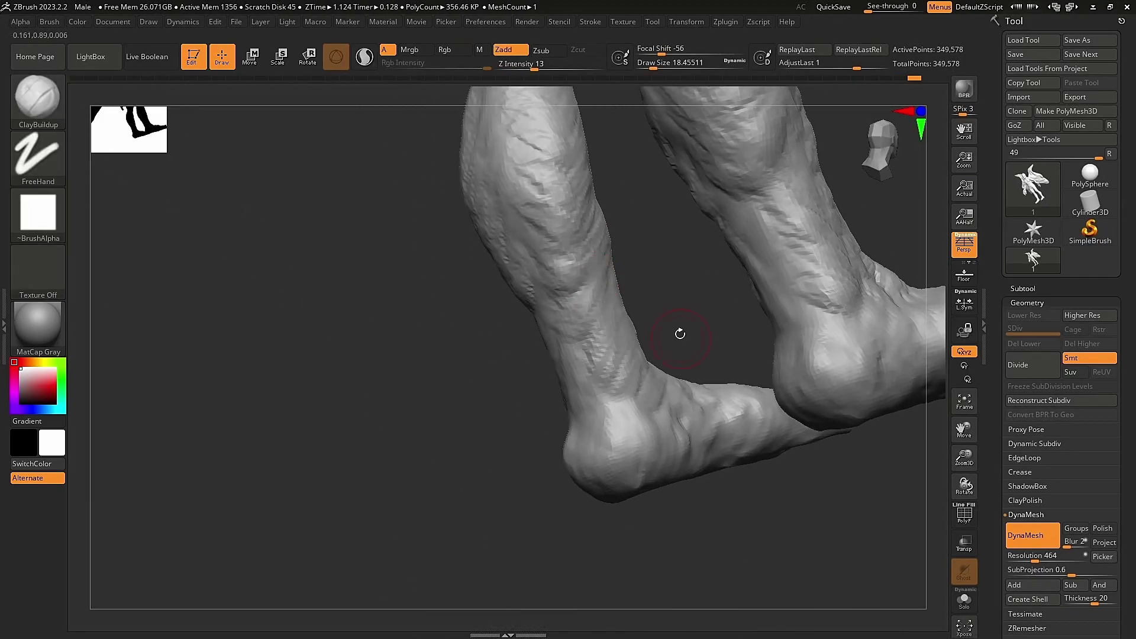
pyautogui.moveTo(680, 334)
pyautogui.mouseDown()
pyautogui.moveTo(563, 406)
pyautogui.moveTo(665, 335)
pyautogui.moveTo(645, 342)
pyautogui.moveTo(559, 238)
pyautogui.mouseUp()
pyautogui.moveTo(562, 421); pyautogui.dragTo(510, 145)
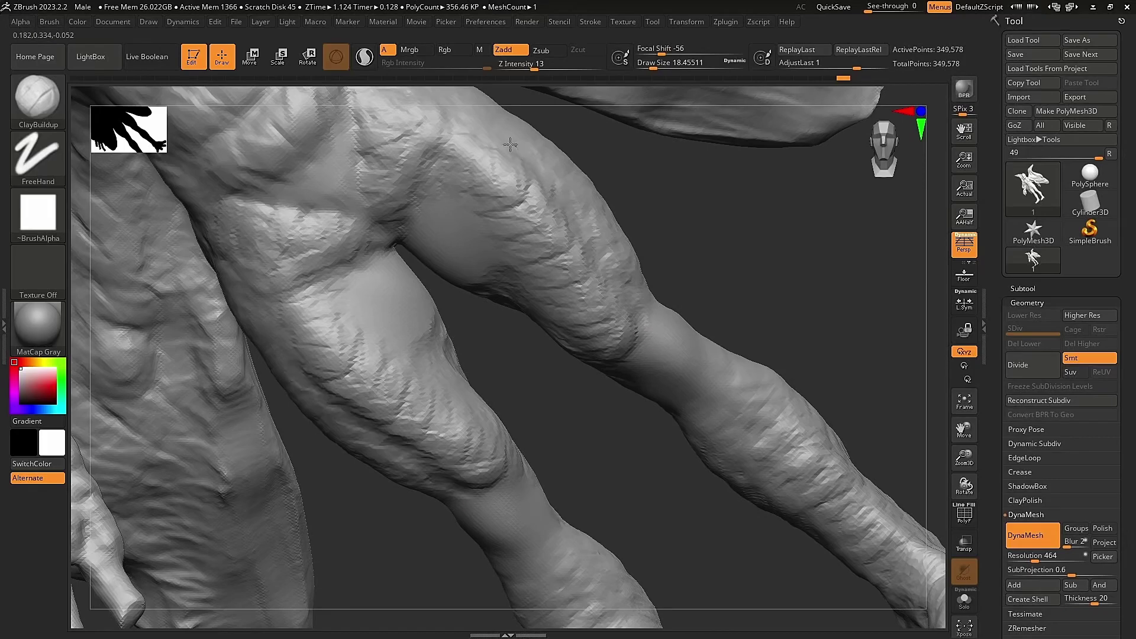
pyautogui.moveTo(427, 277); pyautogui.dragTo(427, 235)
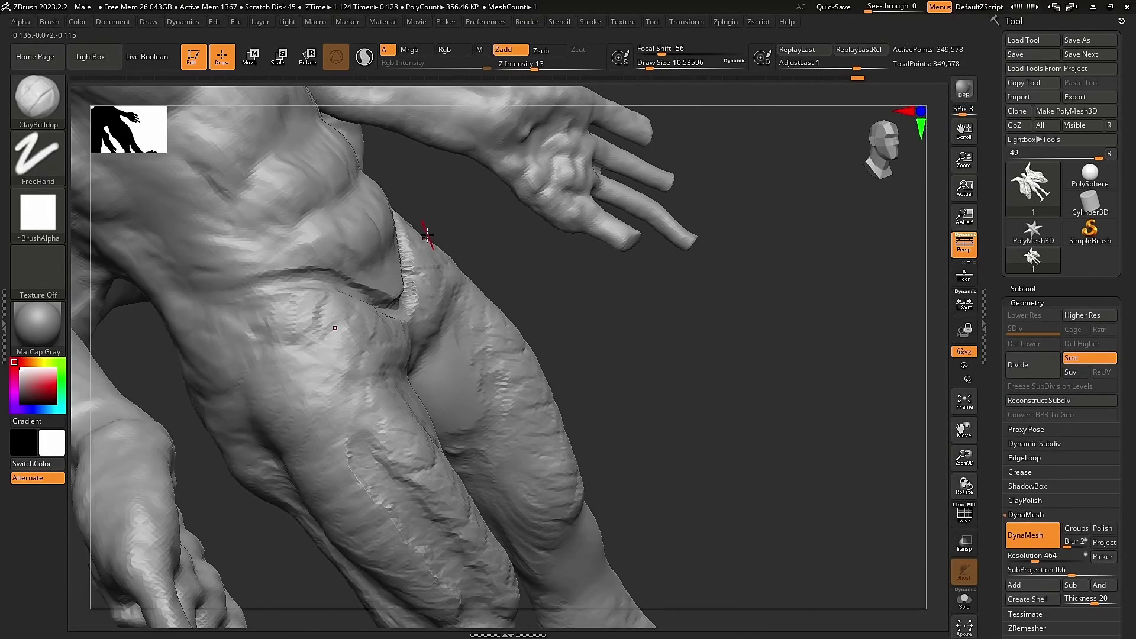
pyautogui.moveTo(213, 302); pyautogui.dragTo(145, 286)
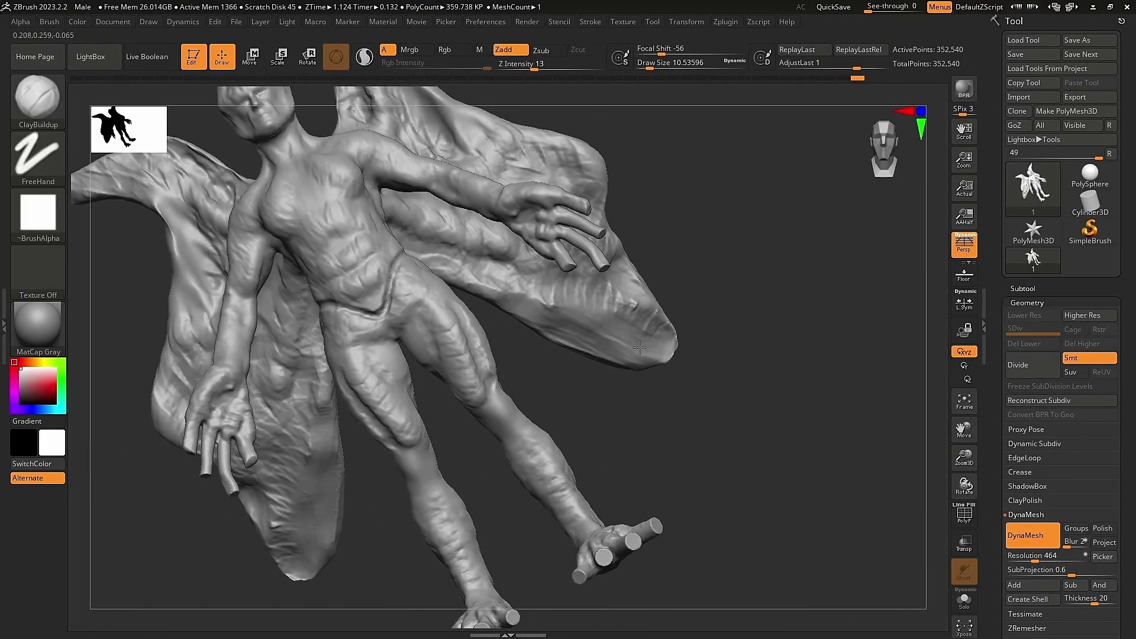
pyautogui.moveTo(427, 219); pyautogui.dragTo(664, 203)
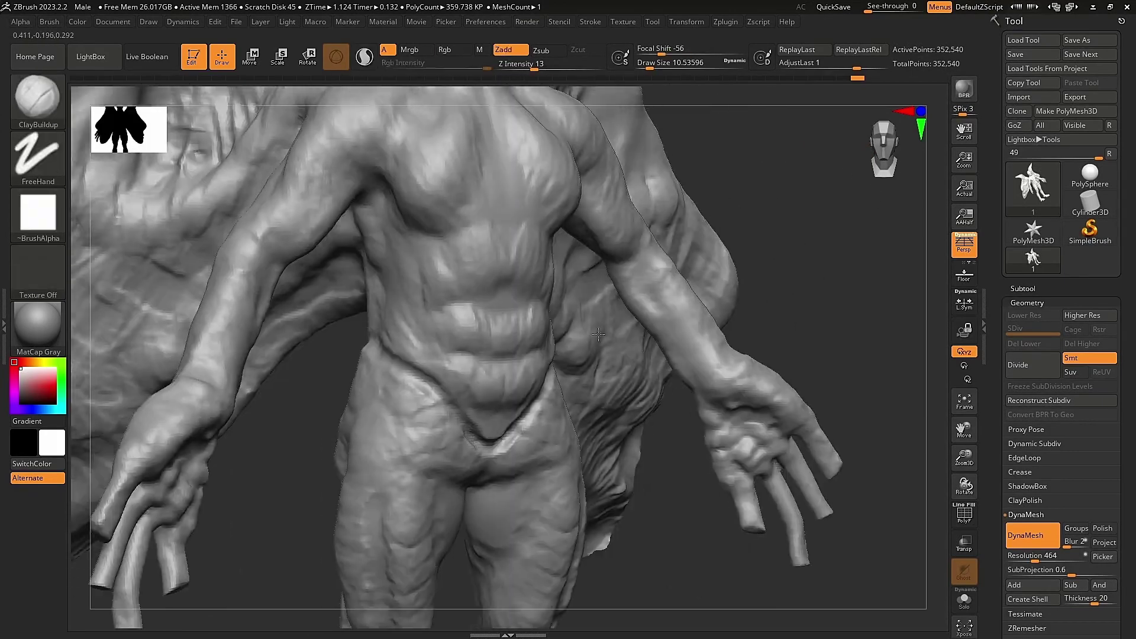
# Select the Move brush (B, M, V) and frame a close-up of the hand.
pyautogui.press('b')
pyautogui.press('m')
pyautogui.press('v')
pyautogui.moveTo(533, 474)
pyautogui.mouseDown()
pyautogui.moveTo(613, 326)
pyautogui.moveTo(862, 203)
pyautogui.moveTo(663, 283)
pyautogui.mouseUp()
pyautogui.press('s')
pyautogui.moveTo(677, 259); pyautogui.dragTo(565, 363, button='right')
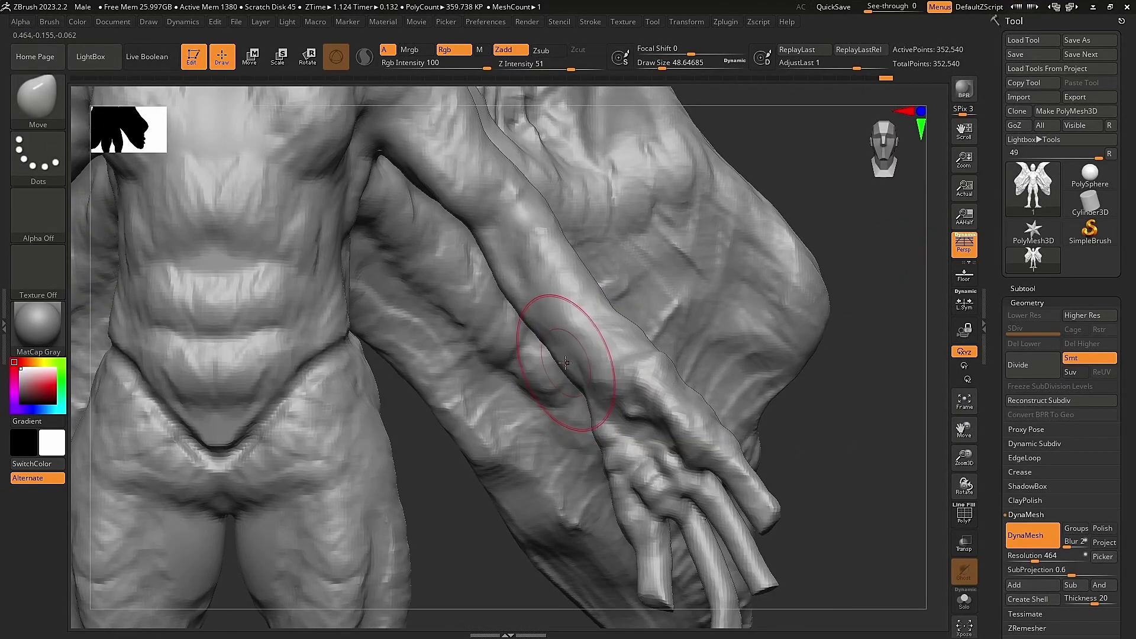
pyautogui.moveTo(539, 321)
pyautogui.mouseDown(button='right')
pyautogui.moveTo(594, 233)
pyautogui.moveTo(570, 261)
pyautogui.moveTo(620, 324)
pyautogui.moveTo(472, 303)
pyautogui.mouseUp(button='right')
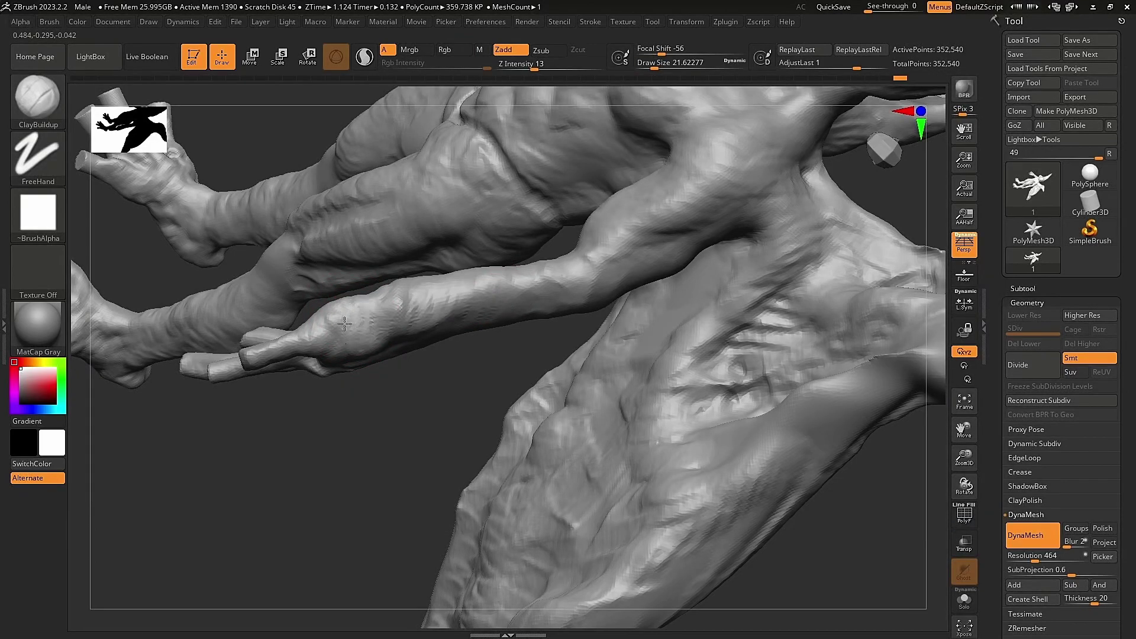
pyautogui.moveTo(345, 323)
pyautogui.mouseDown(button='right')
pyautogui.moveTo(451, 464)
pyautogui.moveTo(709, 213)
pyautogui.mouseUp(button='right')
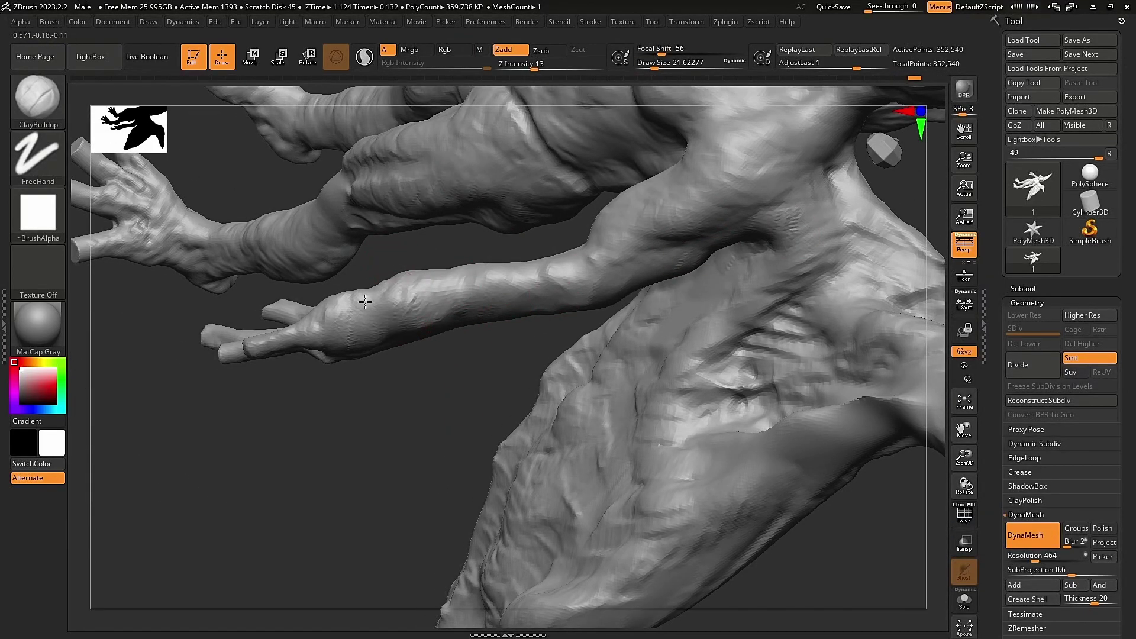
pyautogui.moveTo(365, 301); pyautogui.dragTo(380, 303, button='right')
pyautogui.moveTo(444, 461); pyautogui.dragTo(474, 318, button='right')
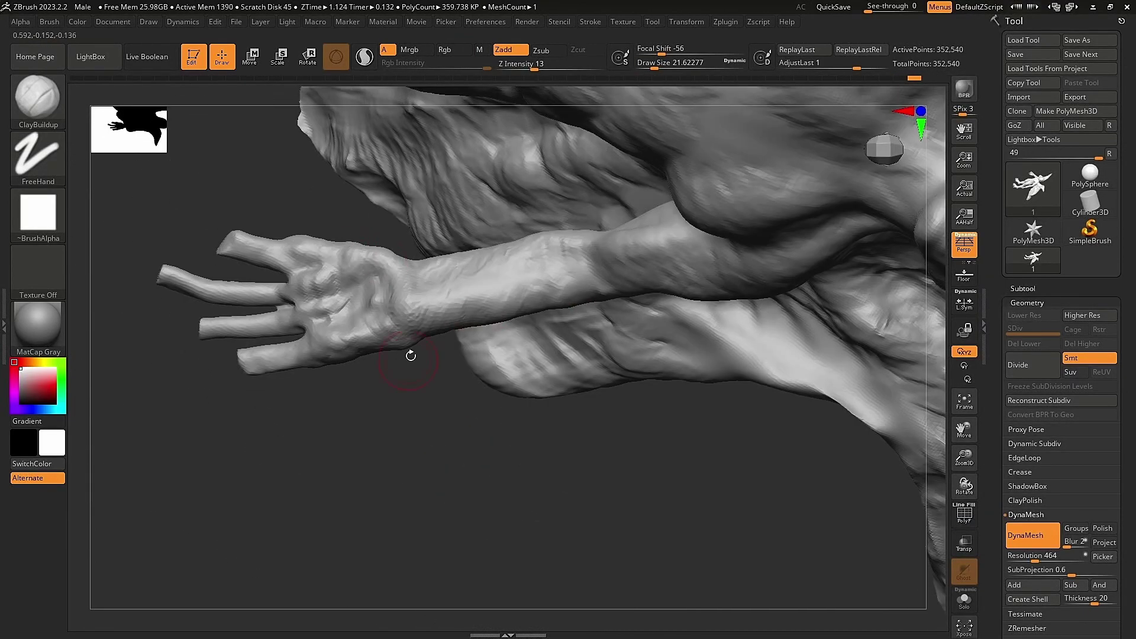
pyautogui.moveTo(411, 356)
pyautogui.mouseDown(button='right')
pyautogui.moveTo(379, 402)
pyautogui.moveTo(385, 414)
pyautogui.moveTo(571, 266)
pyautogui.mouseUp(button='right')
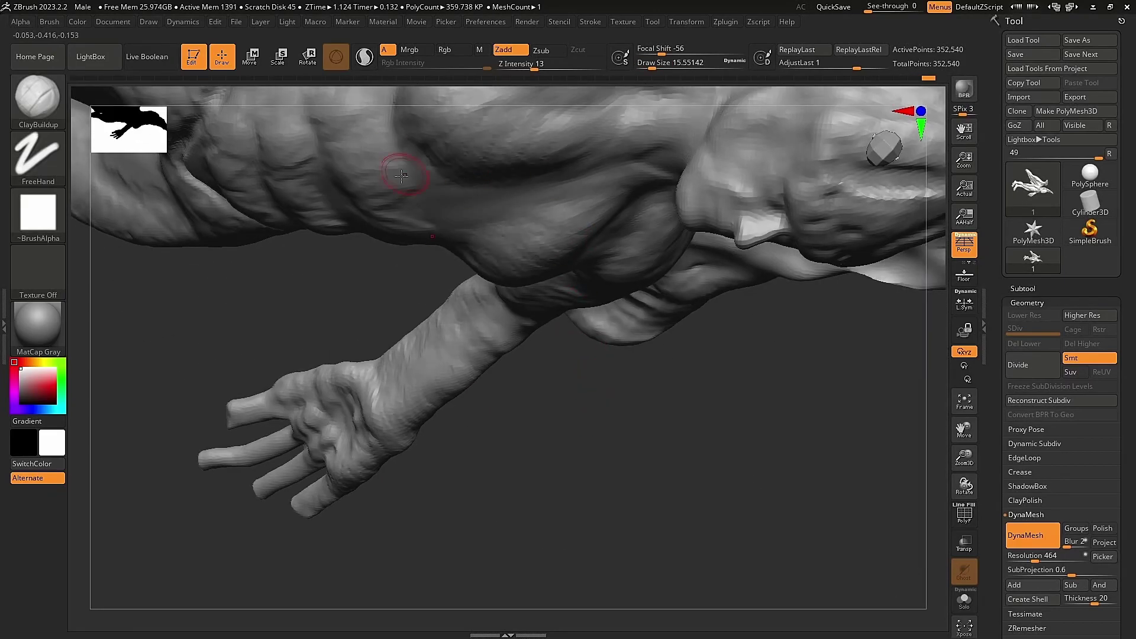
pyautogui.moveTo(402, 175); pyautogui.dragTo(277, 323, button='right')
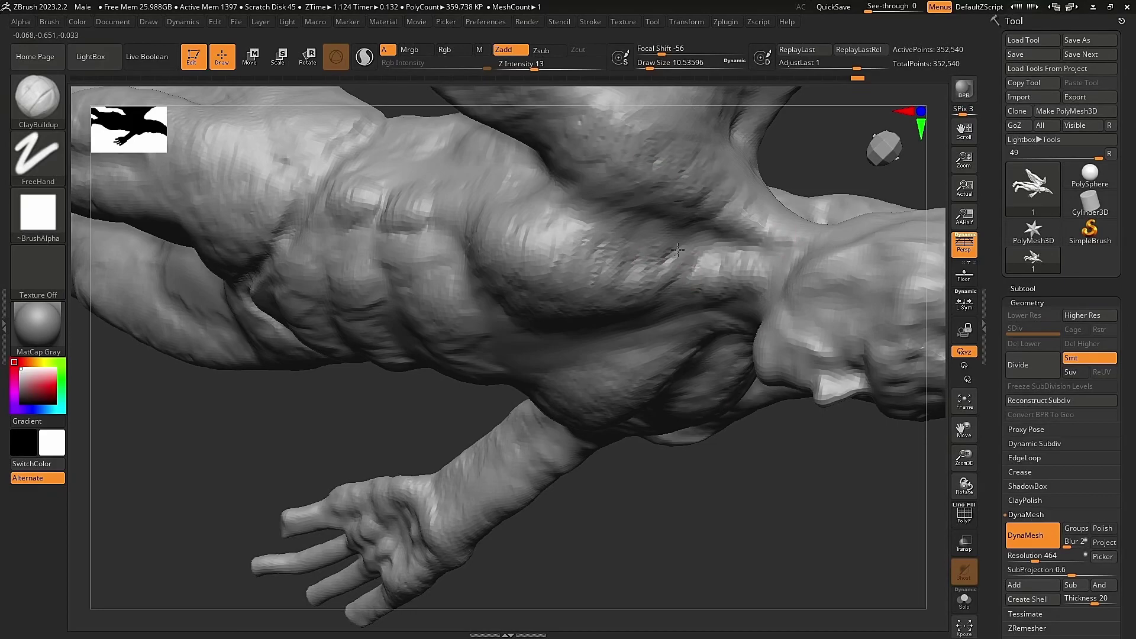
pyautogui.moveTo(677, 251)
pyautogui.mouseDown(button='right')
pyautogui.moveTo(676, 196)
pyautogui.moveTo(569, 197)
pyautogui.mouseUp(button='right')
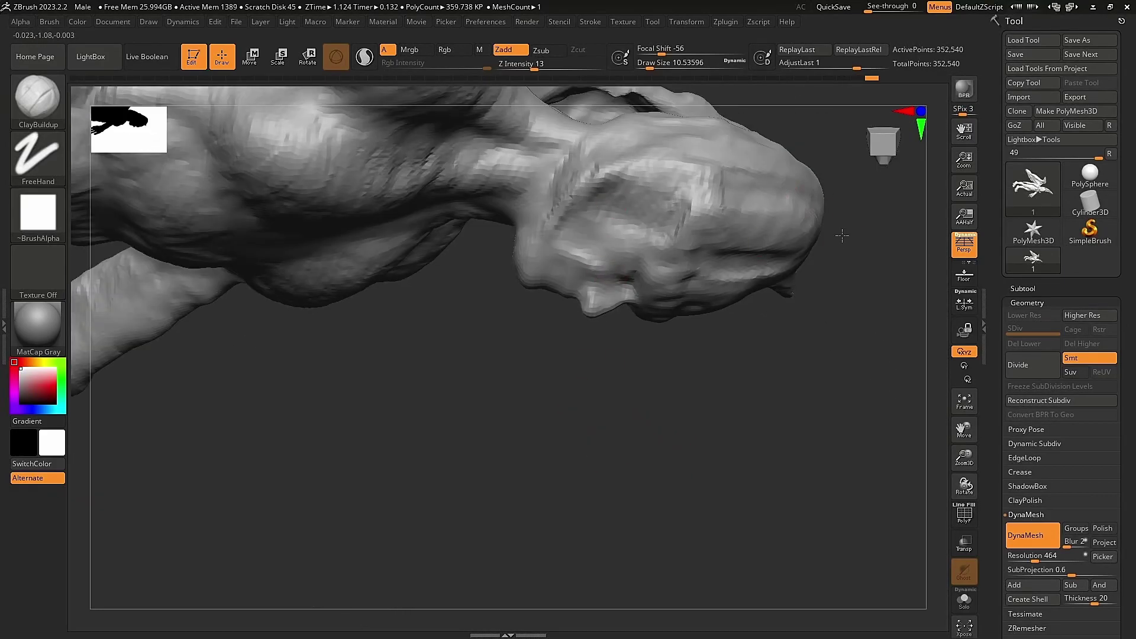
pyautogui.moveTo(842, 236); pyautogui.dragTo(705, 183, button='right')
pyautogui.moveTo(576, 209)
pyautogui.mouseDown(button='right')
pyautogui.moveTo(570, 338)
pyautogui.moveTo(527, 398)
pyautogui.moveTo(365, 438)
pyautogui.moveTo(355, 231)
pyautogui.mouseUp(button='right')
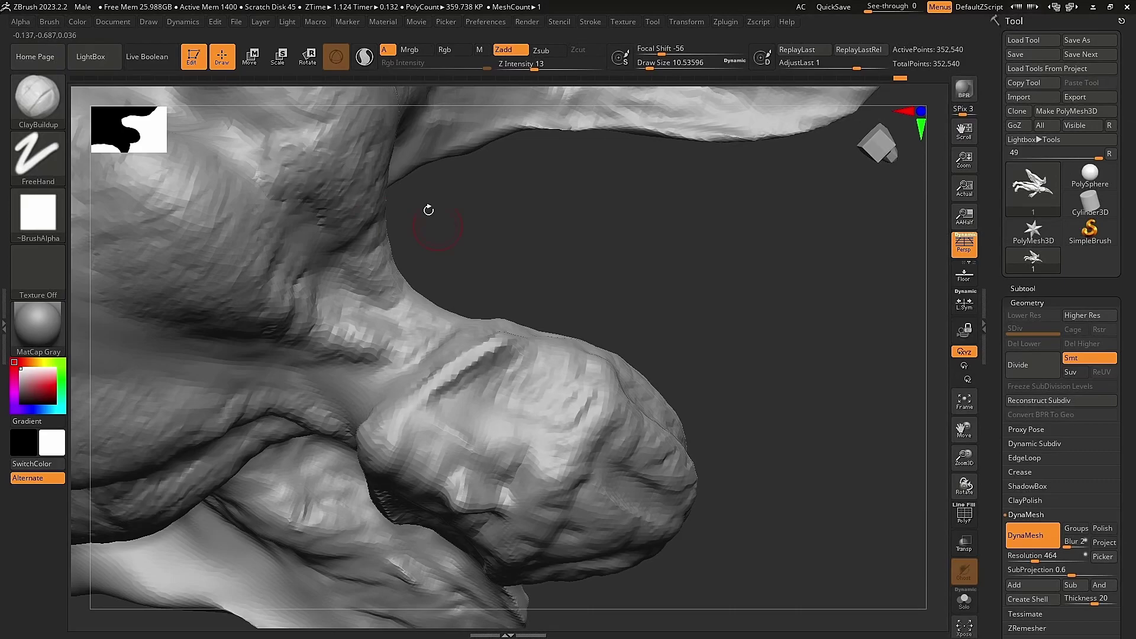
# Orbit around the fist, arm and torso to inspect the sculpted arm.
pyautogui.moveTo(428, 210)
pyautogui.mouseDown(button='right')
pyautogui.moveTo(472, 331)
pyautogui.moveTo(859, 444)
pyautogui.mouseUp(button='right')
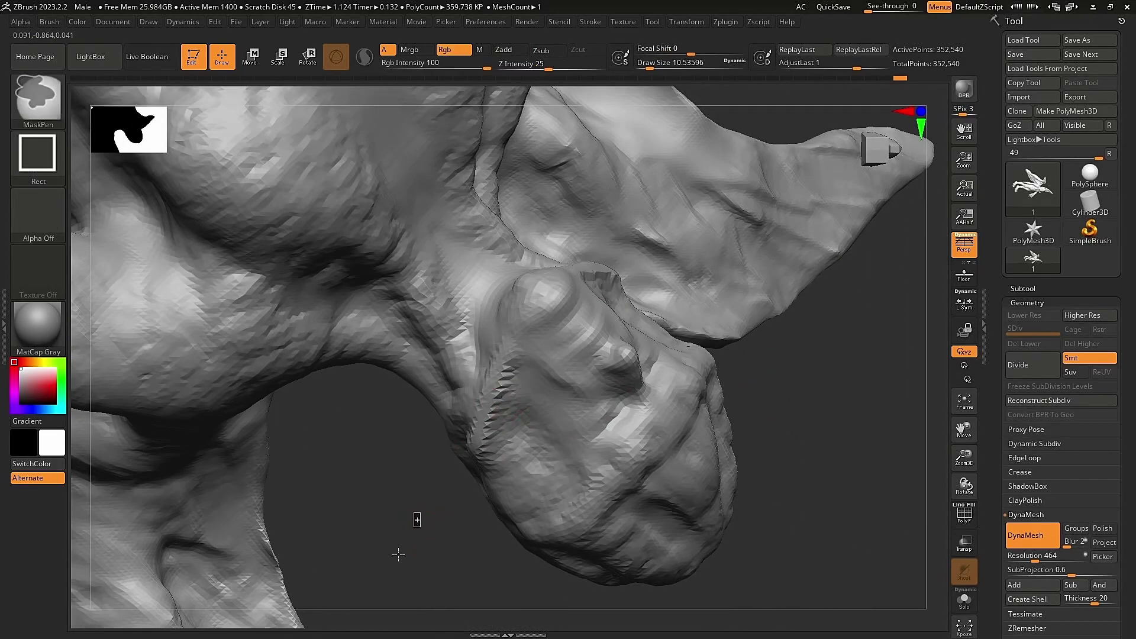
pyautogui.moveTo(430, 541)
pyautogui.mouseDown(button='right')
pyautogui.moveTo(917, 406)
pyautogui.moveTo(553, 247)
pyautogui.moveTo(397, 276)
pyautogui.mouseUp(button='right')
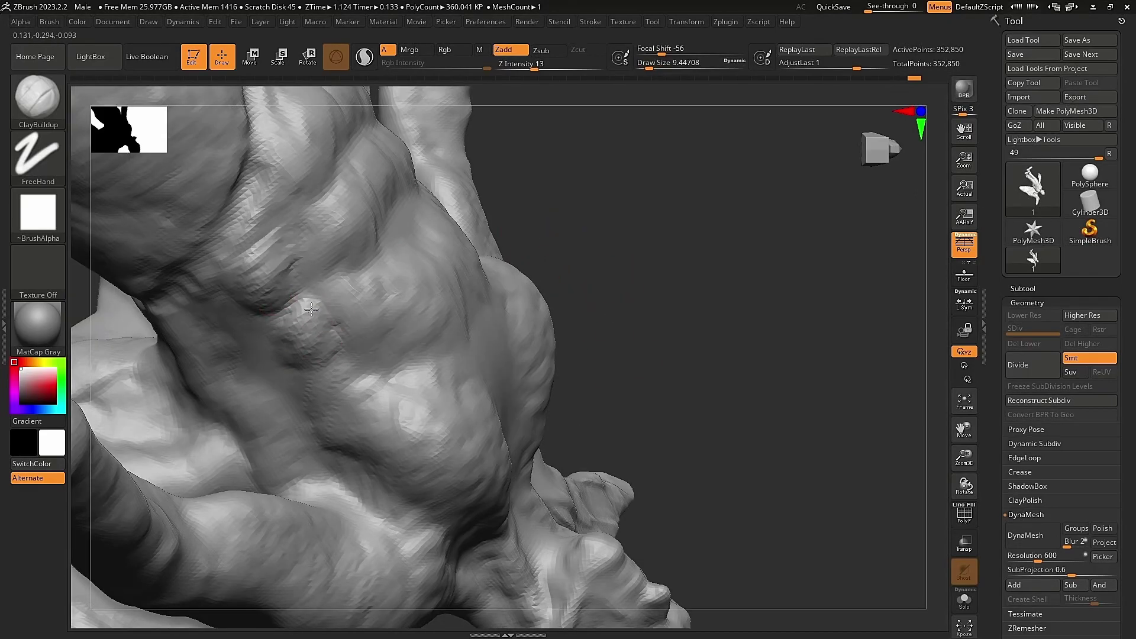
pyautogui.moveTo(283, 458); pyautogui.dragTo(408, 320, button='right')
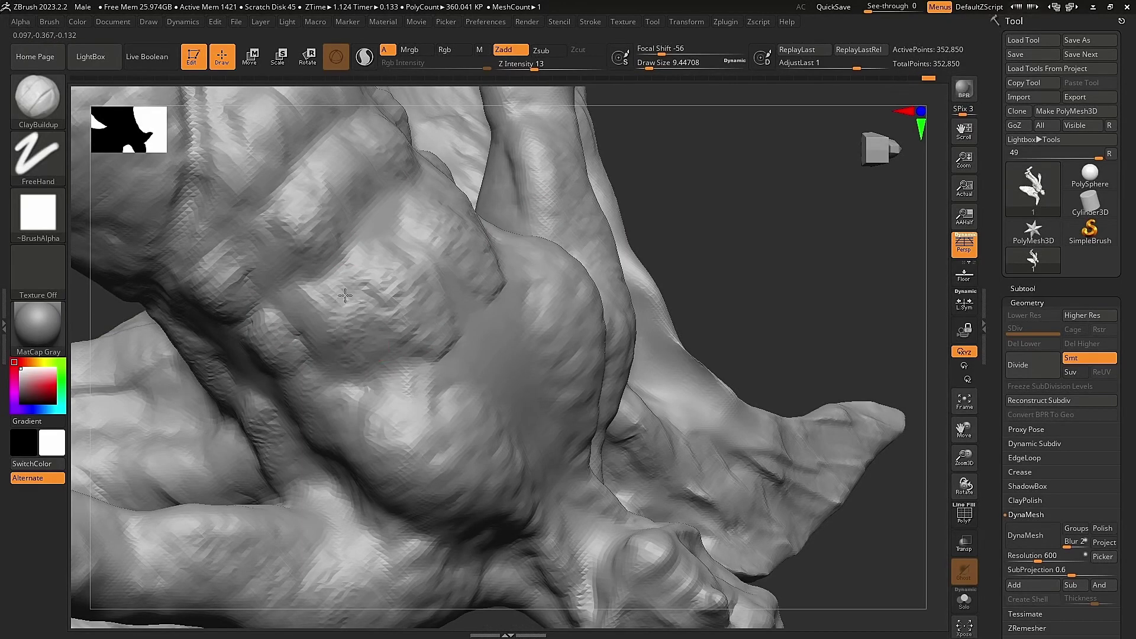
pyautogui.moveTo(345, 296); pyautogui.dragTo(312, 363, button='right')
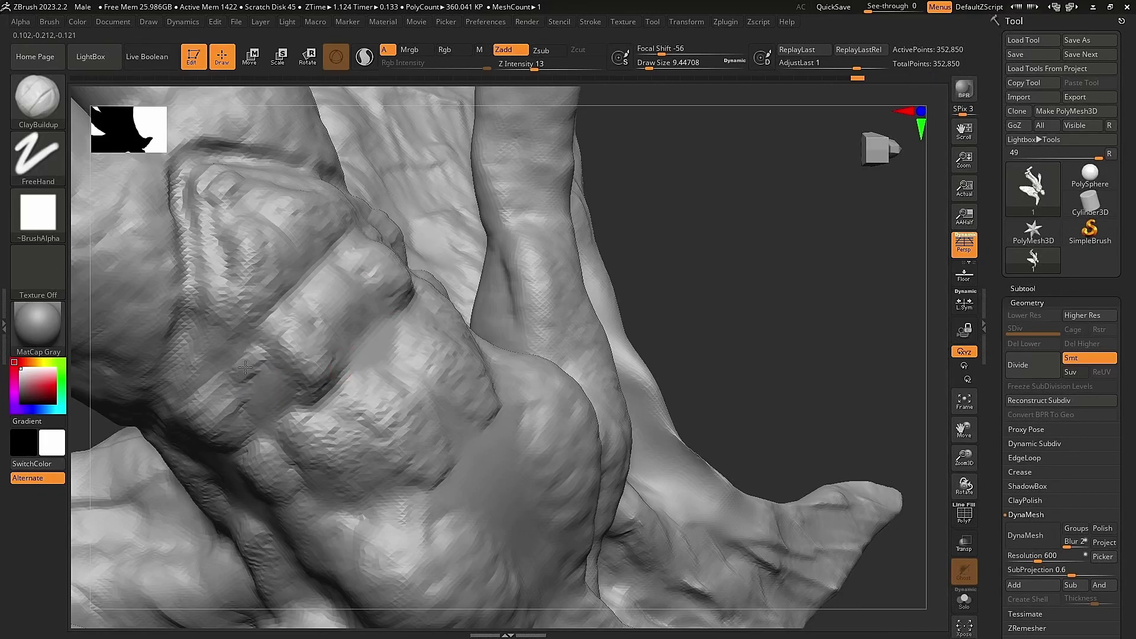
pyautogui.moveTo(497, 486); pyautogui.dragTo(516, 467, button='right')
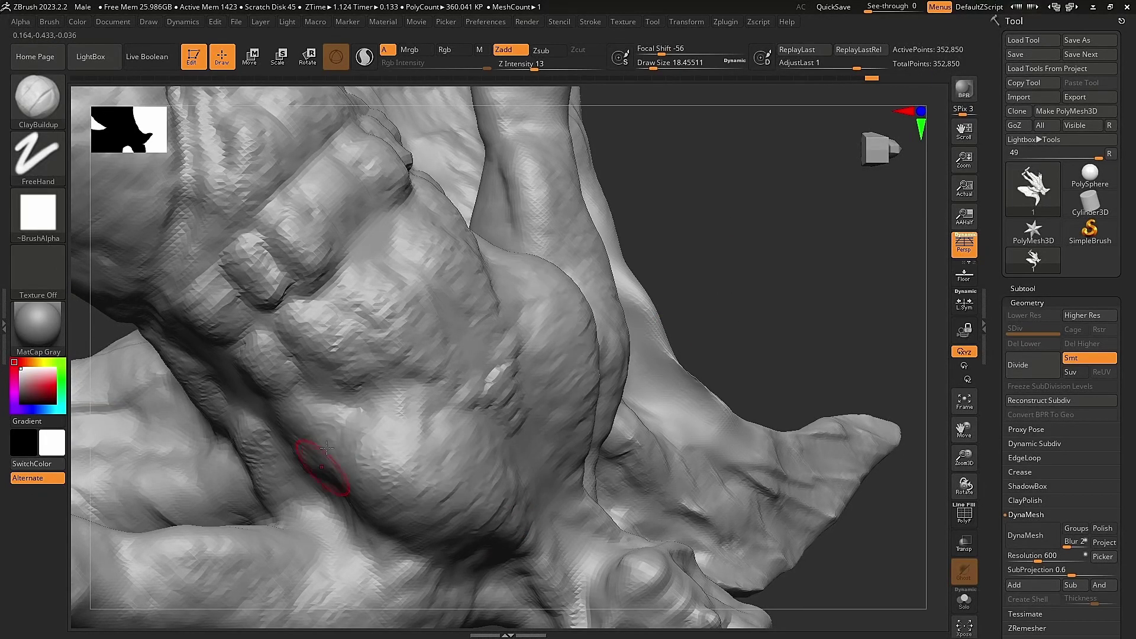
pyautogui.moveTo(326, 448); pyautogui.dragTo(562, 278, button='right')
pyautogui.moveTo(499, 374); pyautogui.dragTo(430, 432, button='right')
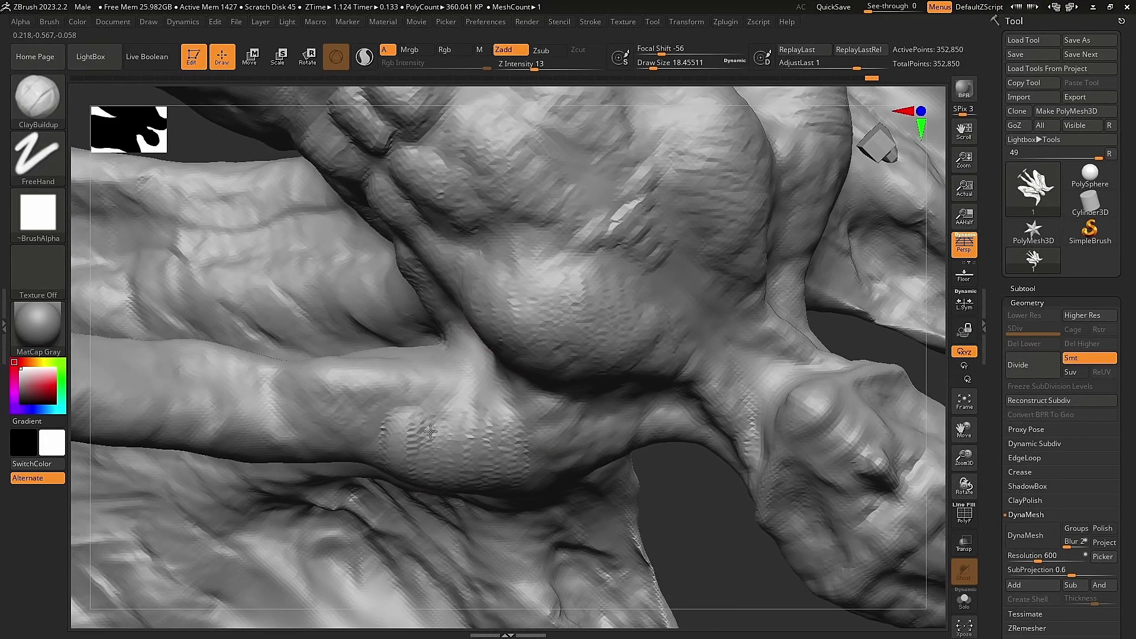
# Orbit along the forearm and torso to a view of the hand and fingers.
pyautogui.moveTo(337, 388); pyautogui.dragTo(566, 327, button='right')
pyautogui.moveTo(359, 217)
pyautogui.mouseDown(button='right')
pyautogui.moveTo(571, 367)
pyautogui.moveTo(698, 368)
pyautogui.mouseUp(button='right')
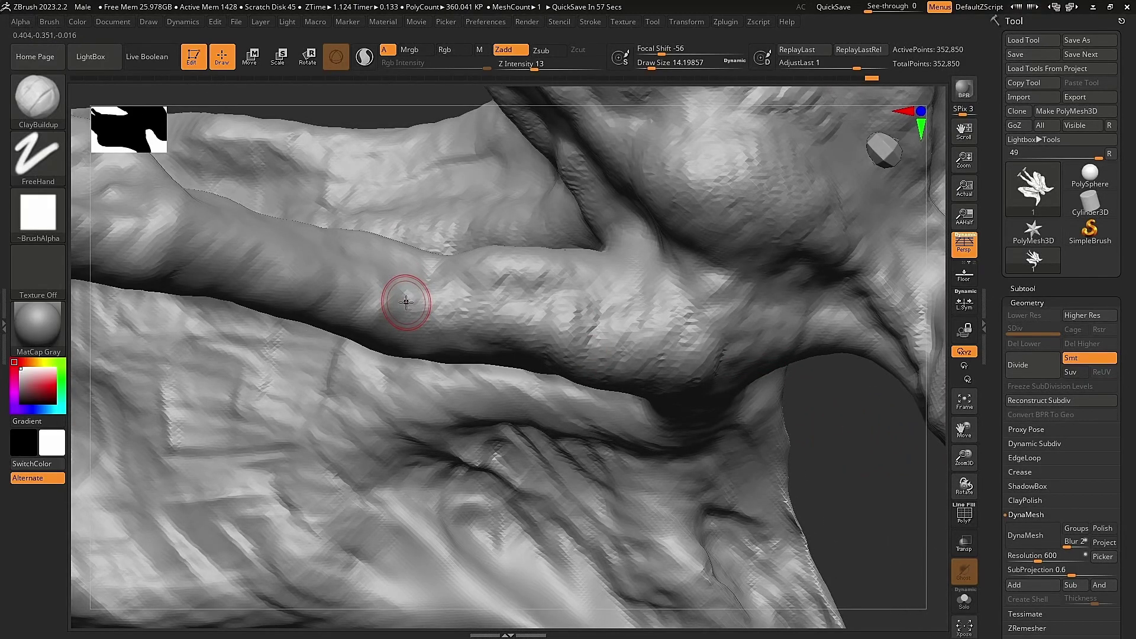
pyautogui.moveTo(817, 422); pyautogui.dragTo(708, 461, button='right')
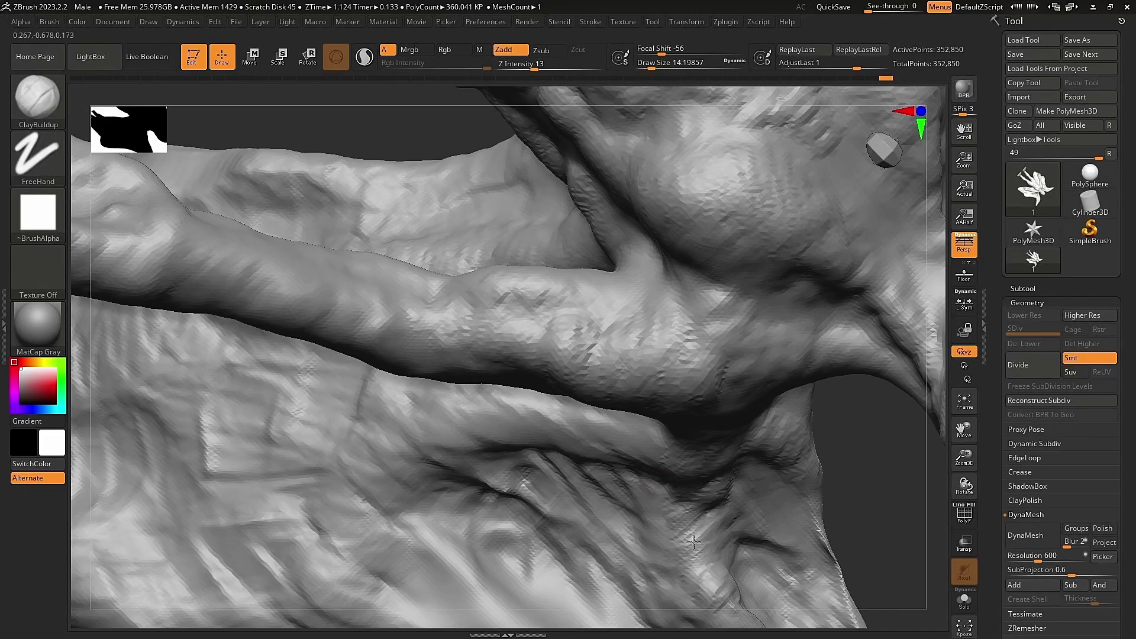
pyautogui.moveTo(551, 333); pyautogui.dragTo(715, 336, button='right')
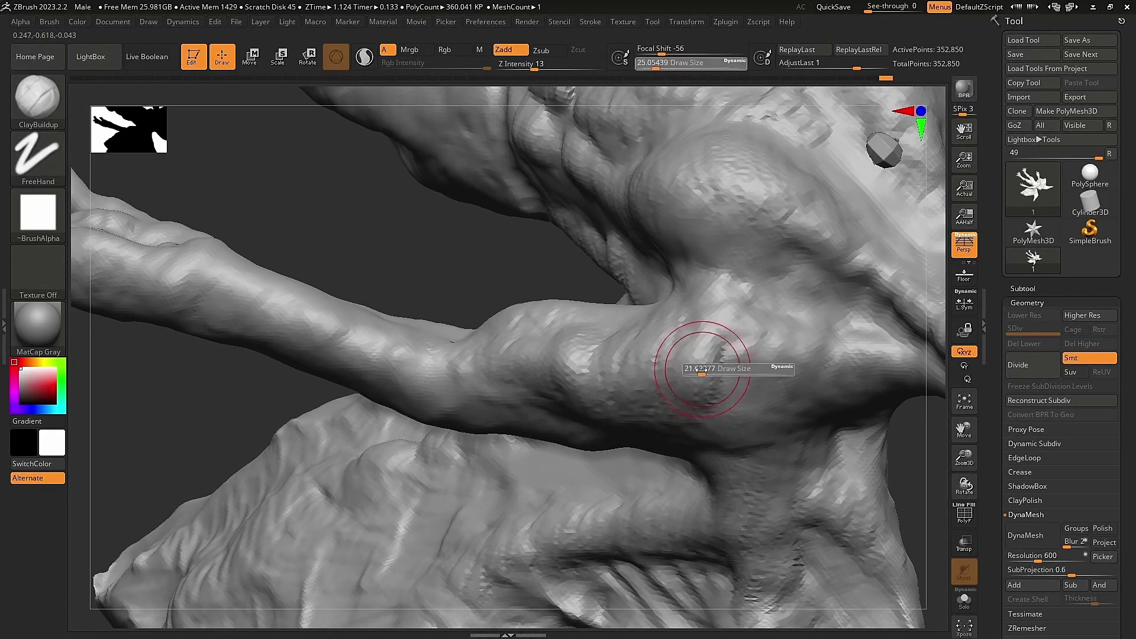
pyautogui.moveTo(497, 354)
pyautogui.mouseDown(button='right')
pyautogui.moveTo(497, 183)
pyautogui.moveTo(606, 275)
pyautogui.mouseUp(button='right')
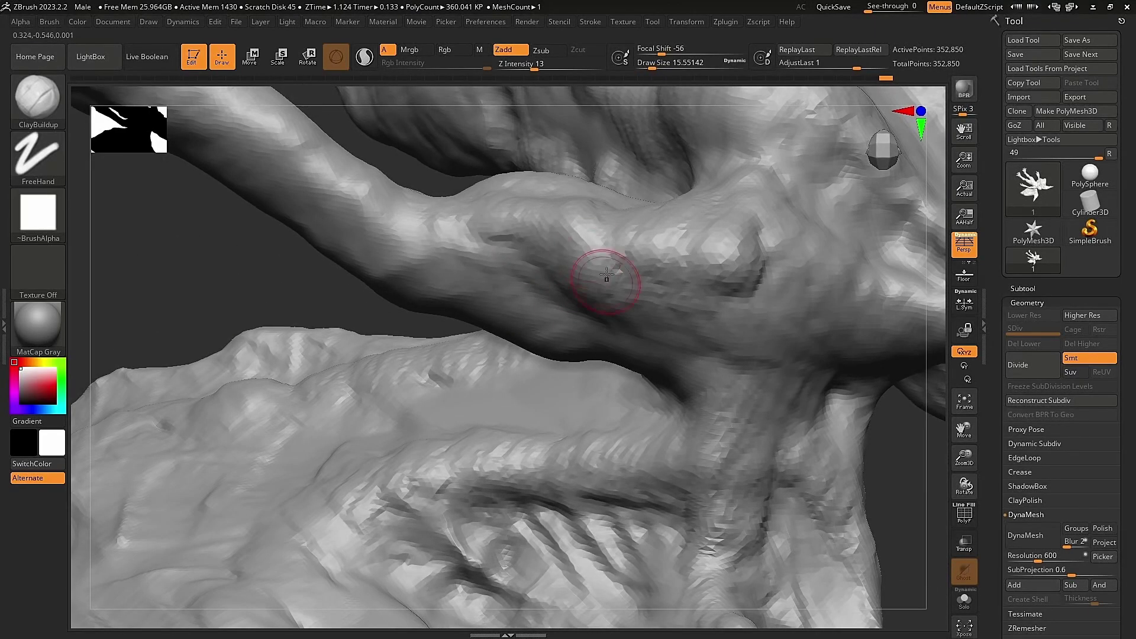
pyautogui.moveTo(711, 318)
pyautogui.mouseDown(button='right')
pyautogui.moveTo(477, 393)
pyautogui.moveTo(457, 272)
pyautogui.moveTo(556, 217)
pyautogui.moveTo(274, 355)
pyautogui.moveTo(584, 223)
pyautogui.moveTo(654, 261)
pyautogui.moveTo(393, 381)
pyautogui.moveTo(339, 322)
pyautogui.moveTo(520, 284)
pyautogui.moveTo(691, 308)
pyautogui.moveTo(589, 272)
pyautogui.moveTo(532, 204)
pyautogui.moveTo(556, 207)
pyautogui.moveTo(486, 295)
pyautogui.moveTo(740, 172)
pyautogui.moveTo(381, 338)
pyautogui.moveTo(662, 258)
pyautogui.moveTo(799, 491)
pyautogui.moveTo(763, 507)
pyautogui.mouseUp(button='right')
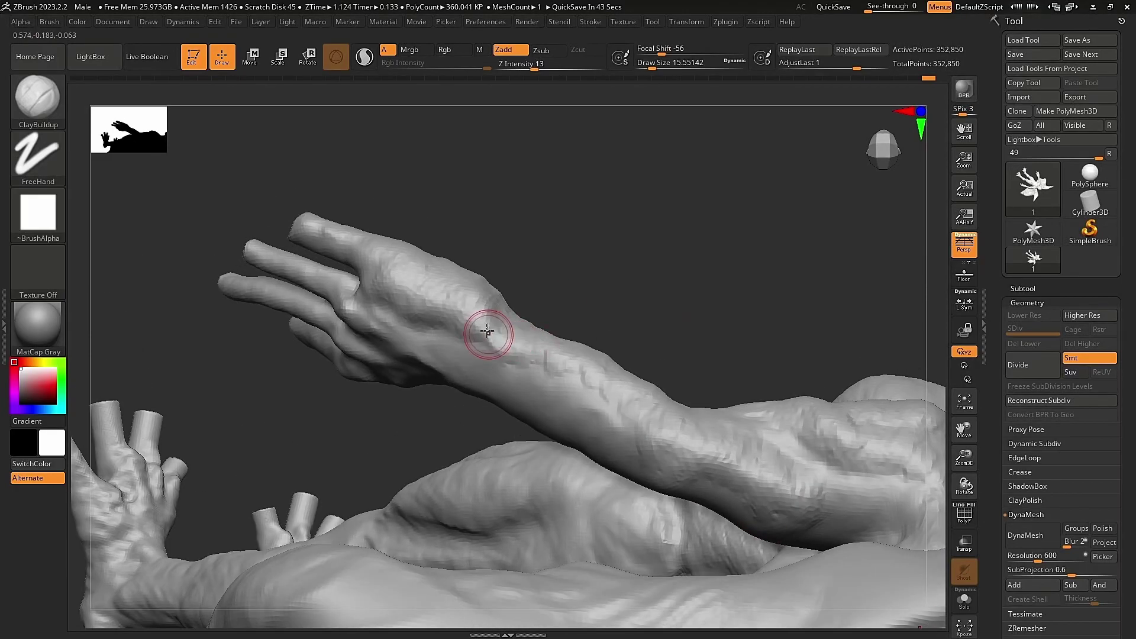
pyautogui.moveTo(487, 332); pyautogui.dragTo(506, 239, button='right')
pyautogui.moveTo(427, 211)
pyautogui.mouseDown(button='right')
pyautogui.moveTo(264, 381)
pyautogui.moveTo(469, 406)
pyautogui.moveTo(296, 444)
pyautogui.moveTo(429, 404)
pyautogui.moveTo(568, 189)
pyautogui.moveTo(449, 369)
pyautogui.mouseUp(button='right')
pyautogui.moveTo(428, 263); pyautogui.dragTo(579, 223, button='right')
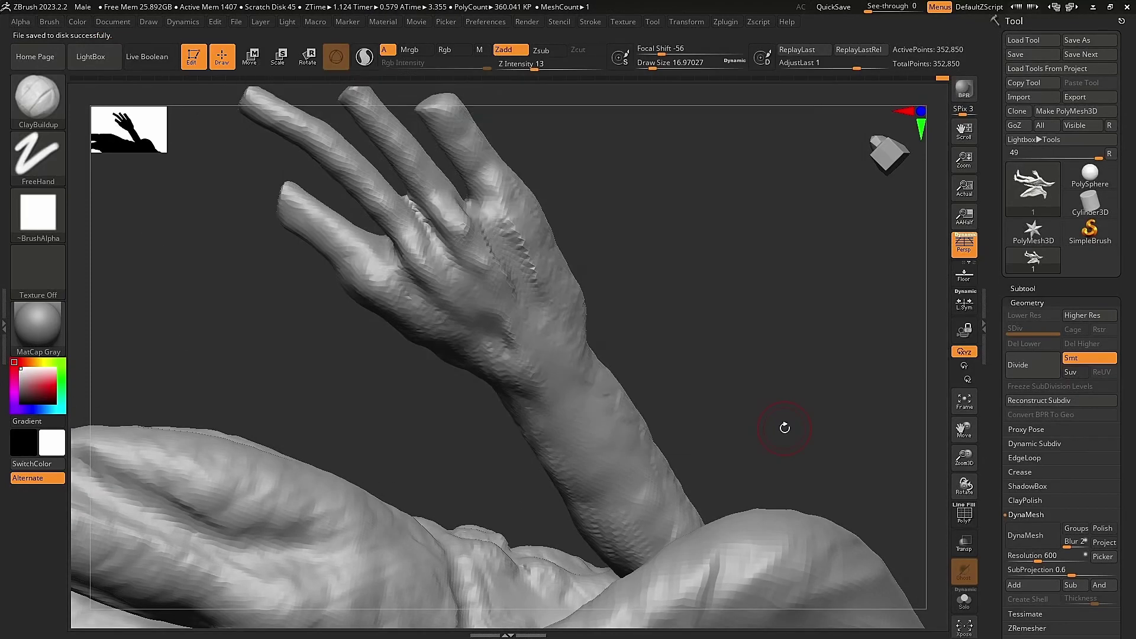
pyautogui.moveTo(783, 423)
pyautogui.mouseDown(button='right')
pyautogui.moveTo(469, 339)
pyautogui.moveTo(370, 355)
pyautogui.moveTo(609, 375)
pyautogui.moveTo(495, 230)
pyautogui.mouseUp(button='right')
pyautogui.moveTo(595, 301); pyautogui.dragTo(465, 483, button='right')
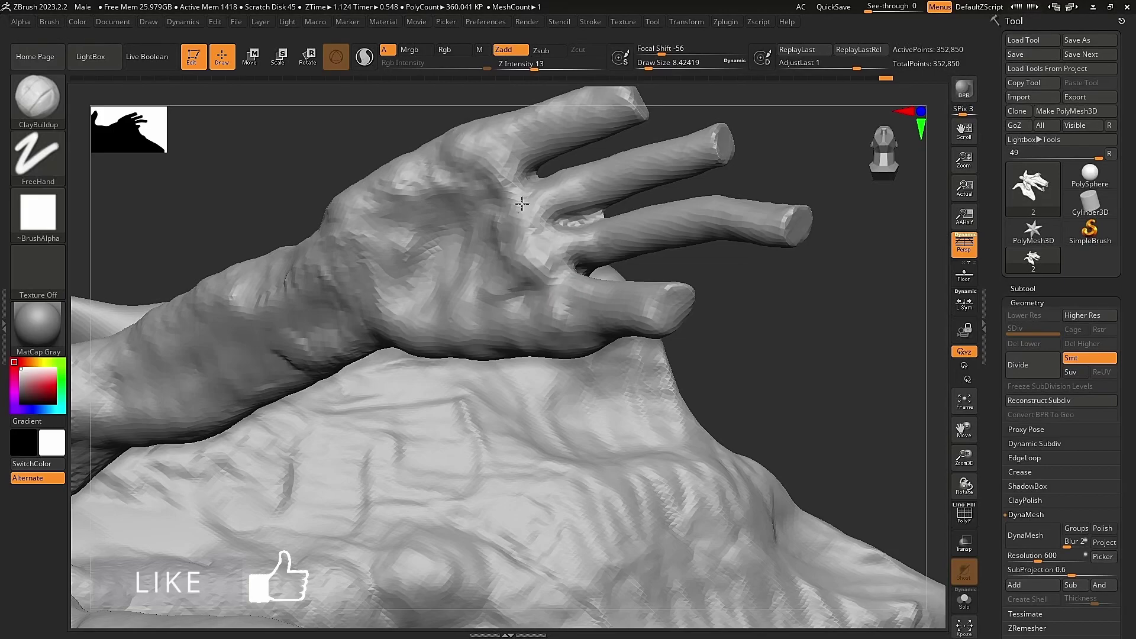
pyautogui.moveTo(521, 205); pyautogui.dragTo(741, 317)
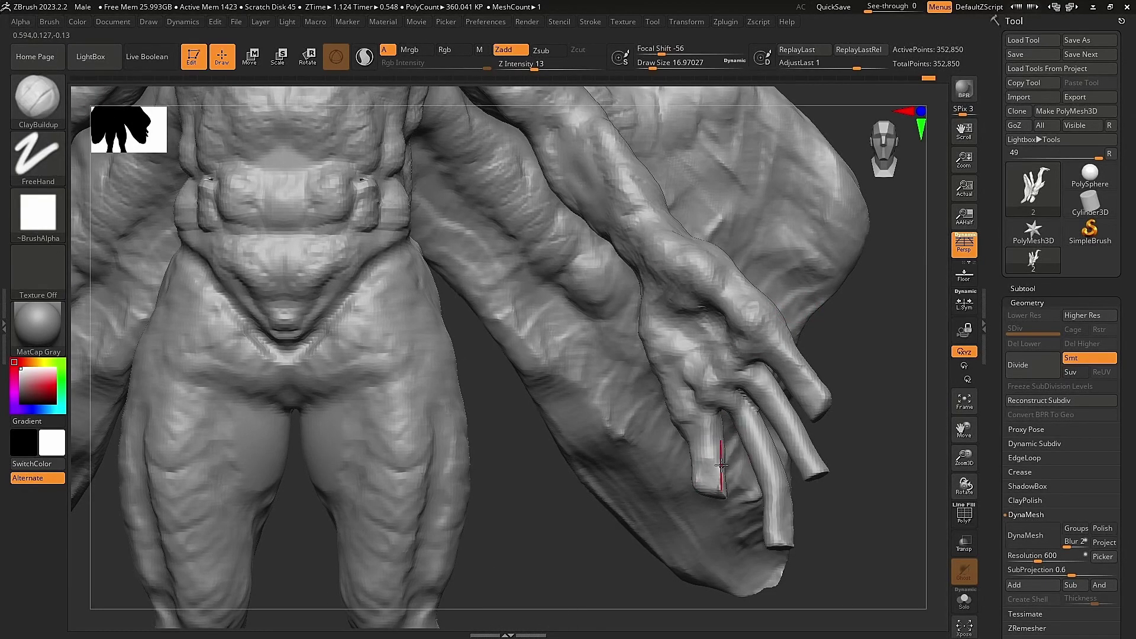
# Rotate the model to a front view and look from the hand toward the torso and wing.
pyautogui.moveTo(793, 381)
pyautogui.mouseDown()
pyautogui.moveTo(785, 310)
pyautogui.moveTo(698, 398)
pyautogui.moveTo(735, 299)
pyautogui.moveTo(837, 332)
pyautogui.moveTo(861, 160)
pyautogui.mouseUp()
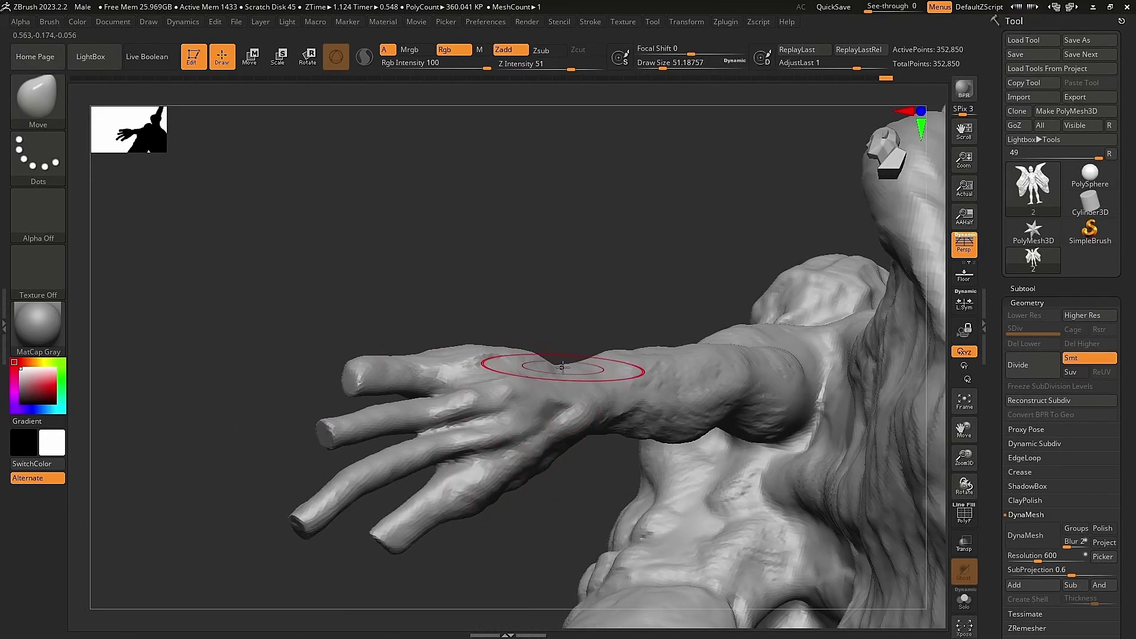
pyautogui.moveTo(563, 367); pyautogui.dragTo(561, 360)
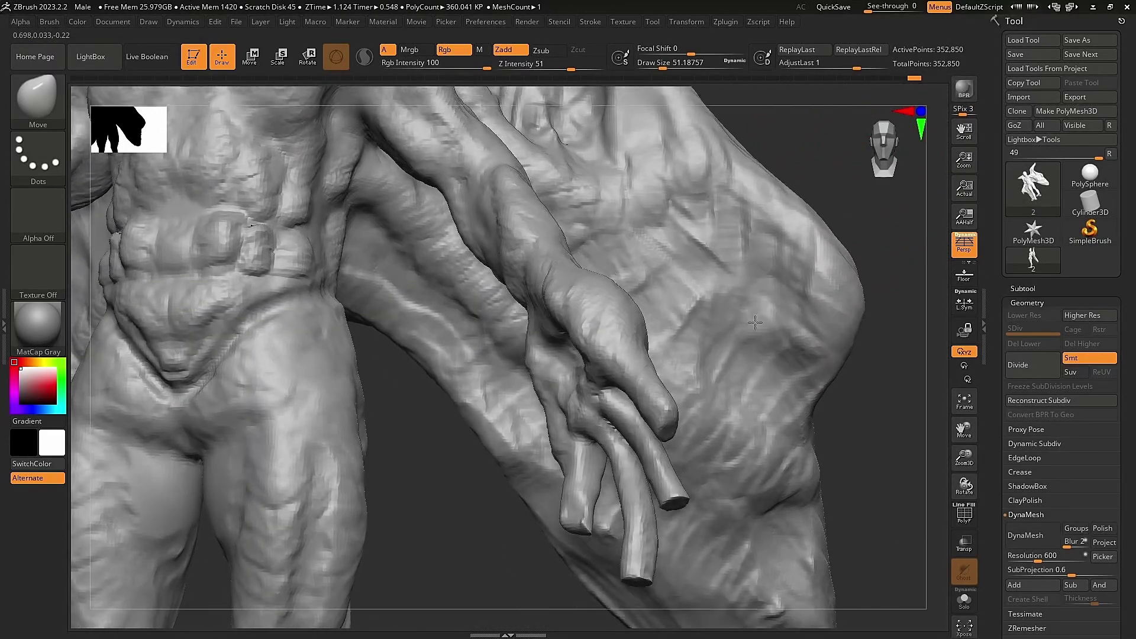
pyautogui.scroll(-5, 1102, 525)
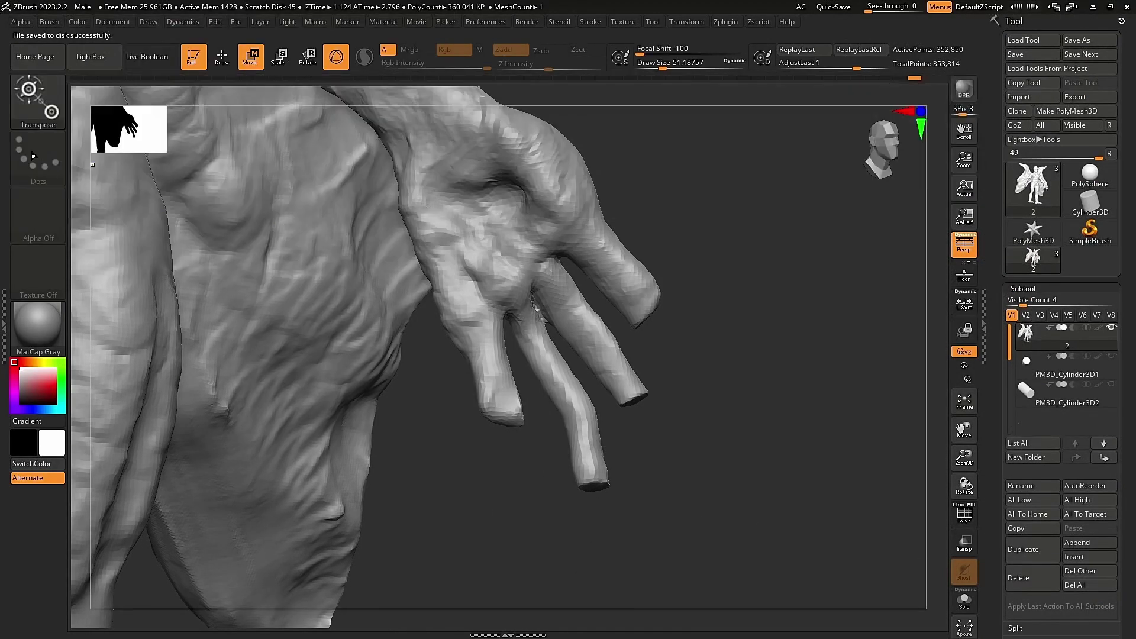
# Insert another cylinder piece and view it beside the limb.
pyautogui.press('b')
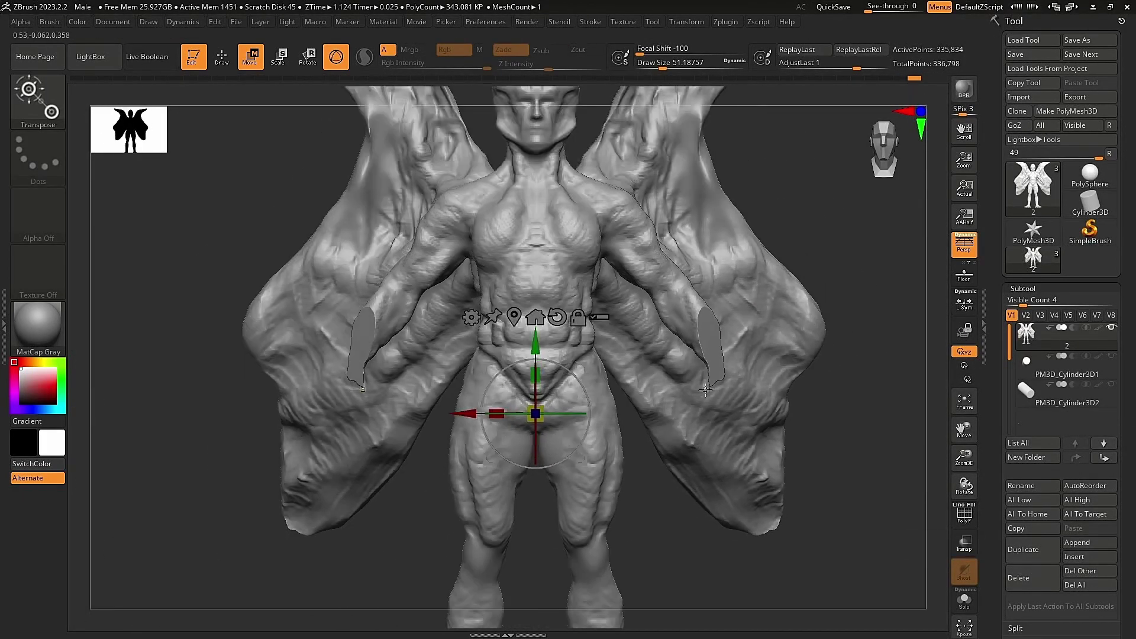
pyautogui.click(1074, 557)
pyautogui.click(682, 436)
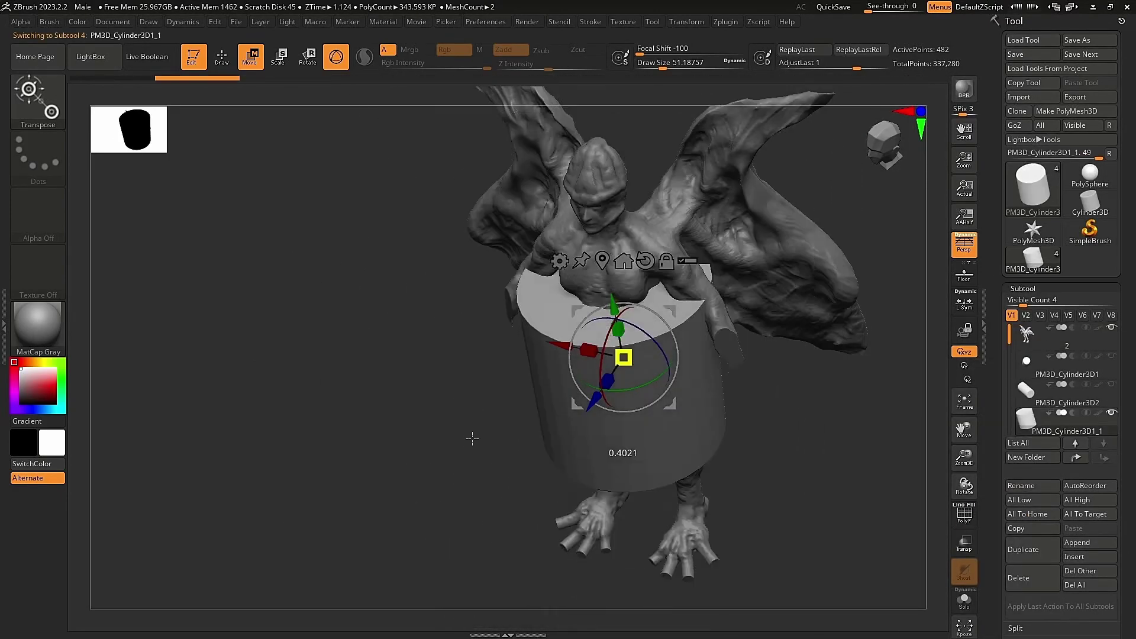
pyautogui.keyDown('shift'); pyautogui.moveTo(472, 438); pyautogui.dragTo(332, 362); pyautogui.keyUp('shift')
pyautogui.keyDown('shift'); pyautogui.moveTo(592, 373); pyautogui.dragTo(660, 362); pyautogui.keyUp('shift')
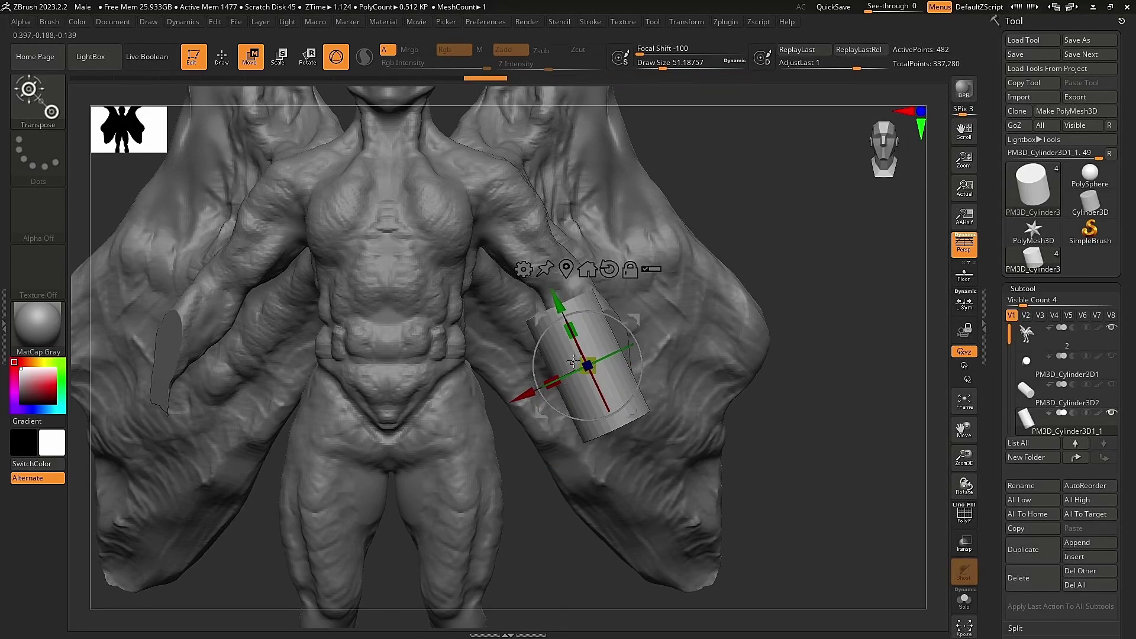
pyautogui.moveTo(574, 361)
pyautogui.mouseDown()
pyautogui.moveTo(633, 362)
pyautogui.moveTo(735, 416)
pyautogui.mouseUp()
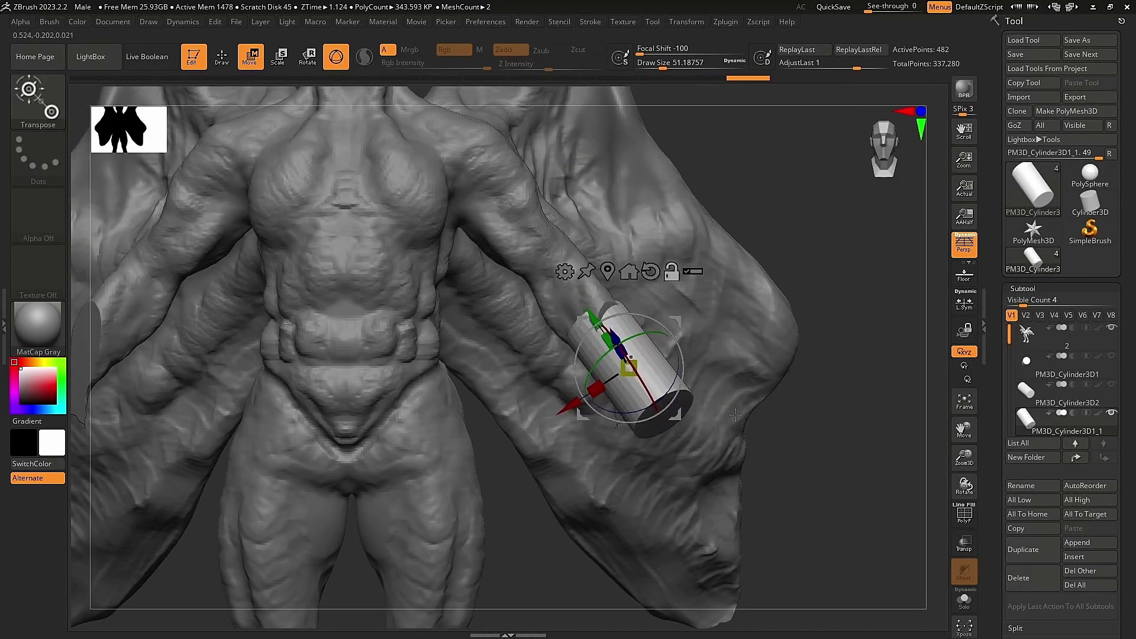
# Select the forearm cylinder piece and MergeDown it with the cylinder below.
pyautogui.click(1047, 394)
pyautogui.scroll(-2, 1047, 355)
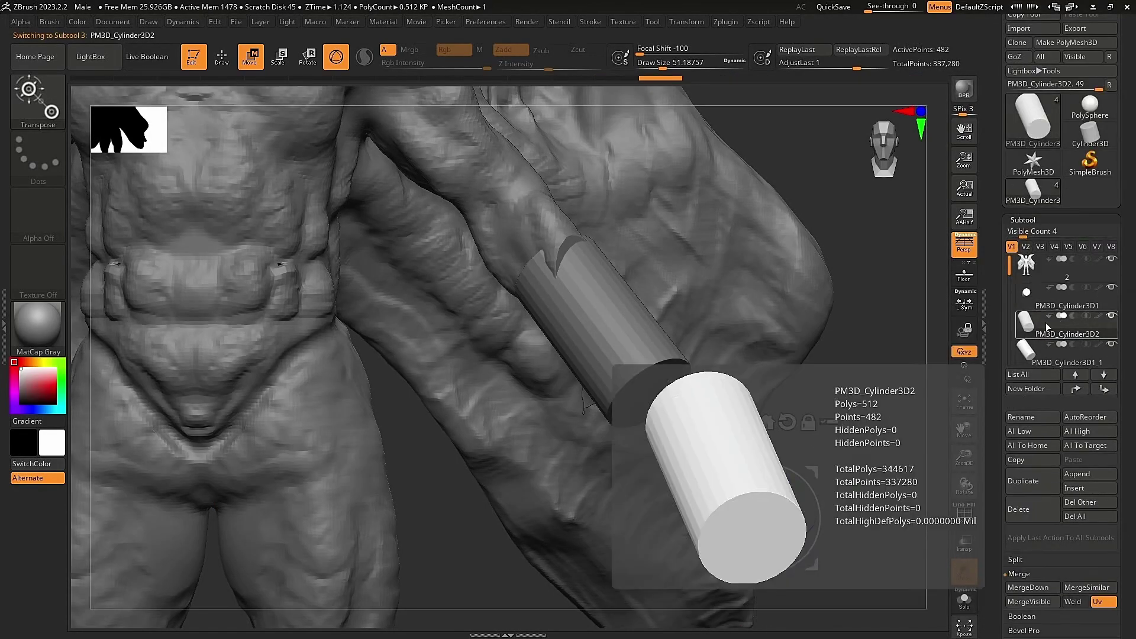
pyautogui.click(1027, 266)
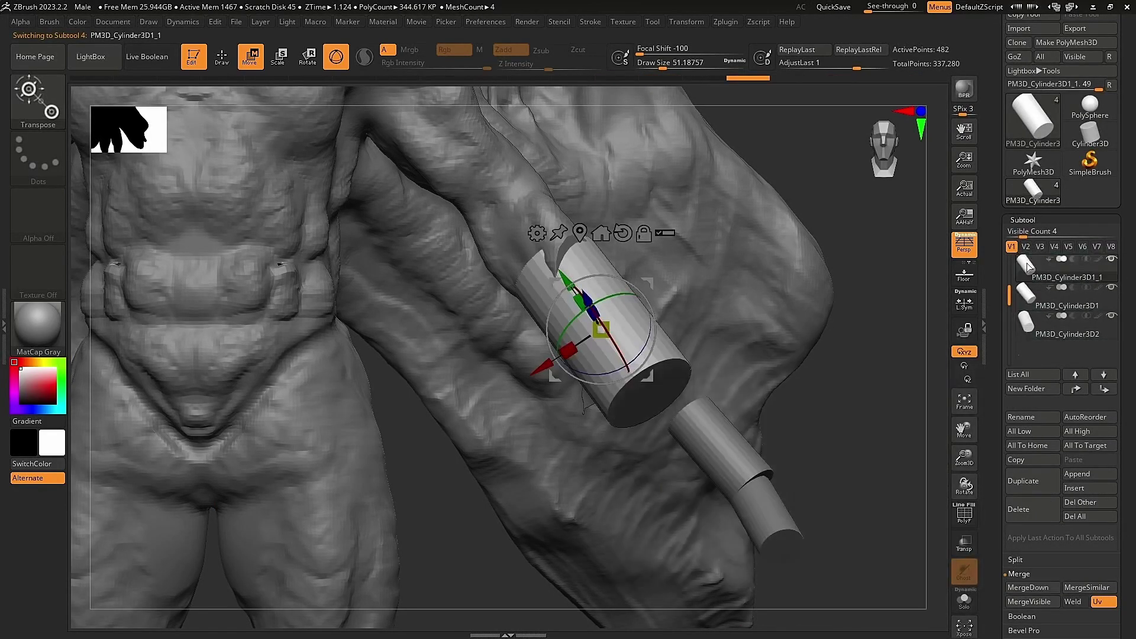
pyautogui.moveTo(858, 473)
pyautogui.mouseDown()
pyautogui.moveTo(801, 464)
pyautogui.moveTo(775, 362)
pyautogui.moveTo(615, 251)
pyautogui.mouseUp()
pyautogui.click(1028, 588)
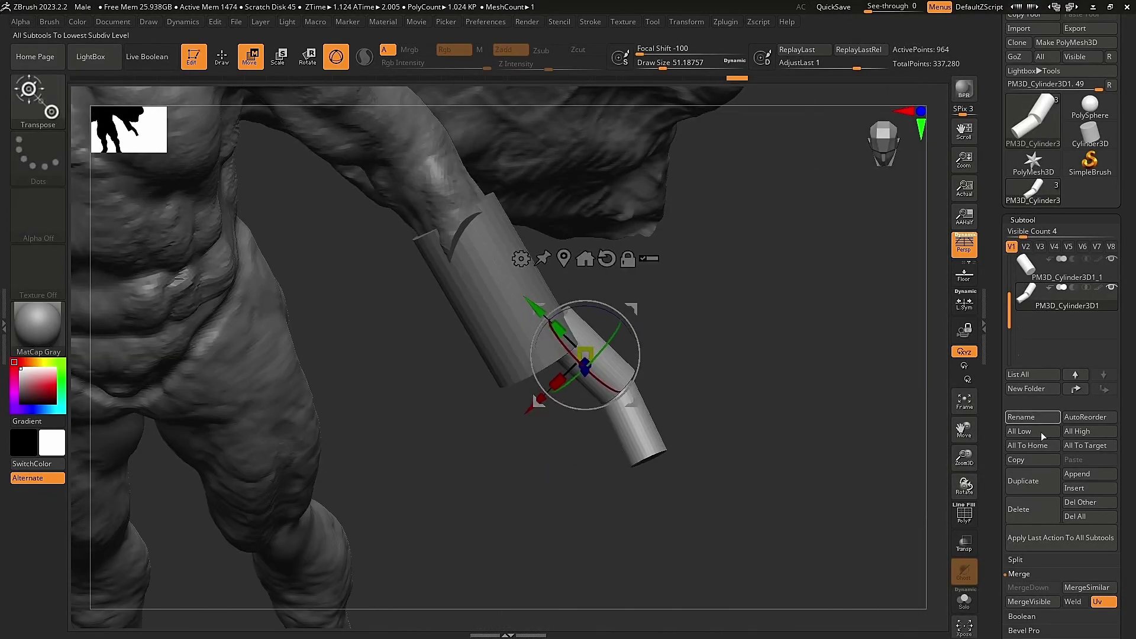
# Append a new cylinder and shrink it to about half size on the arm.
pyautogui.click(1077, 473)
pyautogui.click(622, 393)
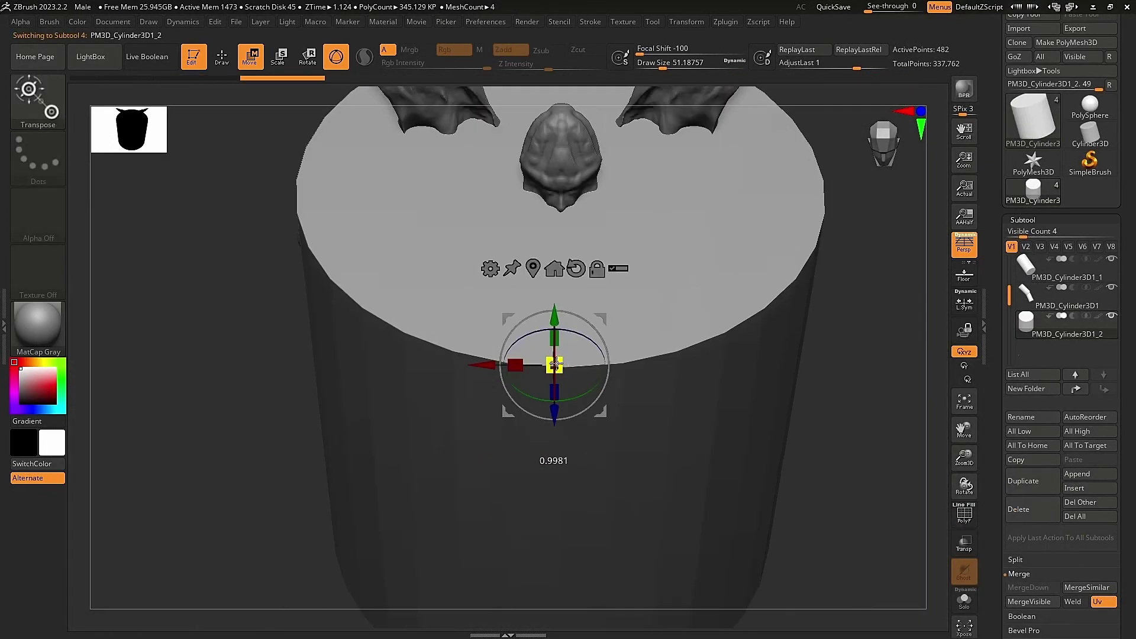
pyautogui.moveTo(694, 366); pyautogui.dragTo(633, 388)
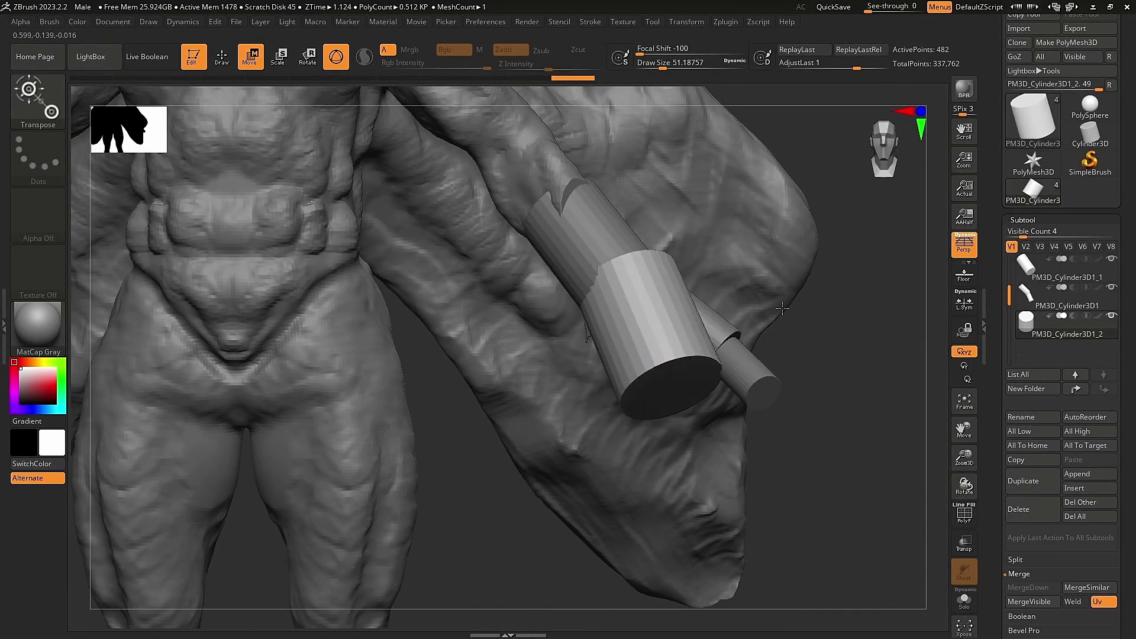
pyautogui.moveTo(782, 308); pyautogui.dragTo(778, 322)
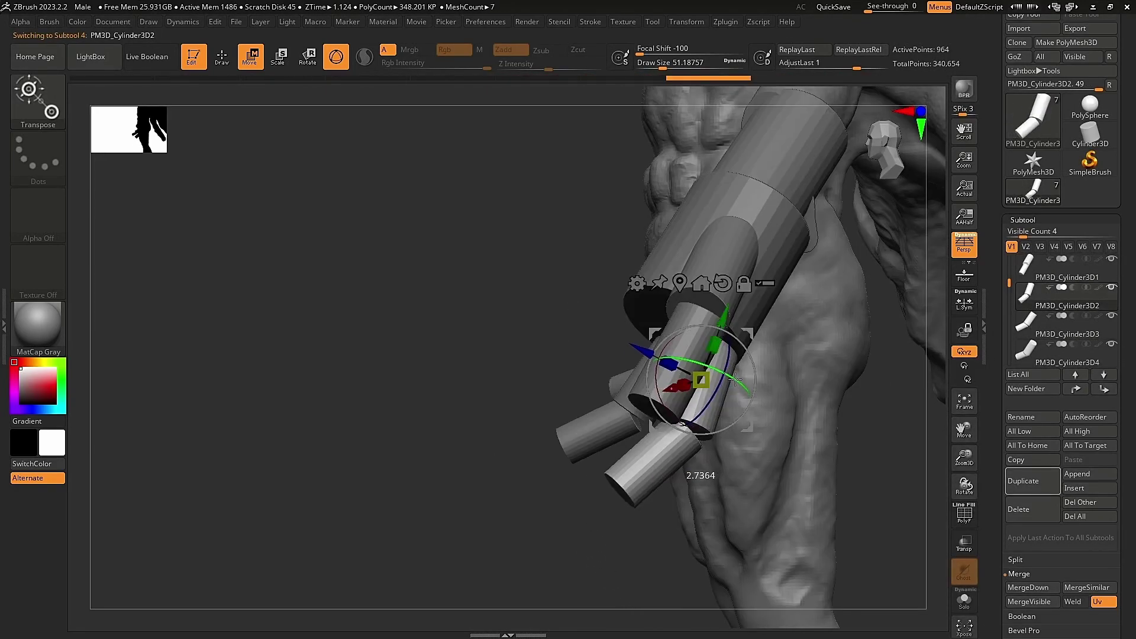
# Make PM3D_Cylinder3D3 the active part and switch to the Move brush.
pyautogui.moveTo(839, 446); pyautogui.dragTo(766, 258, button='right')
pyautogui.moveTo(762, 301); pyautogui.dragTo(1038, 282, button='right')
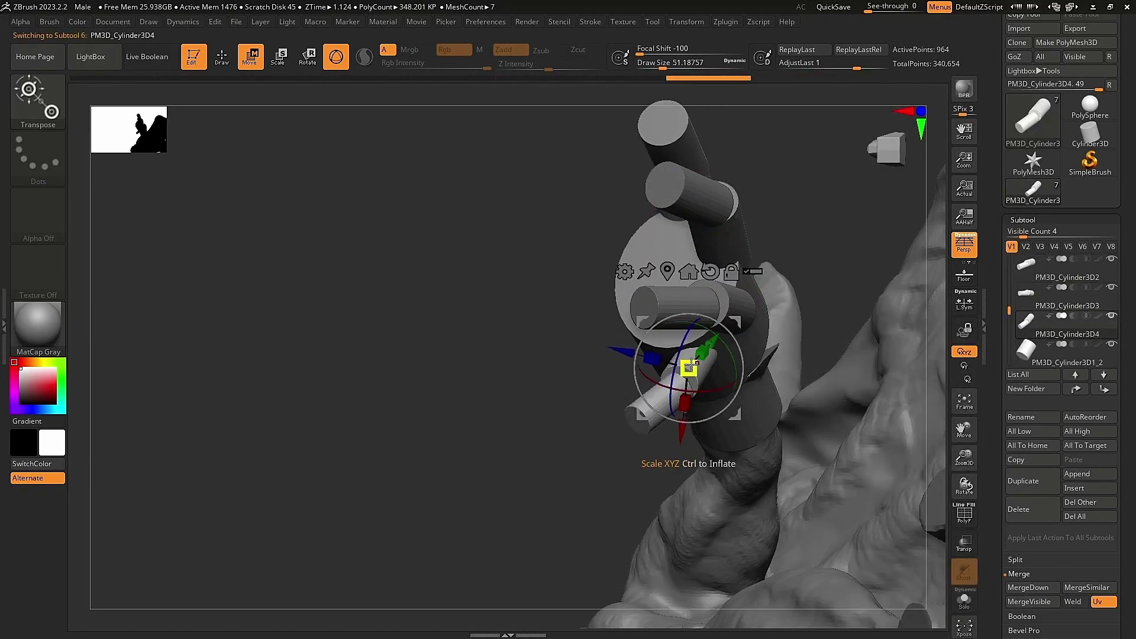
pyautogui.moveTo(757, 328); pyautogui.dragTo(634, 372, button='right')
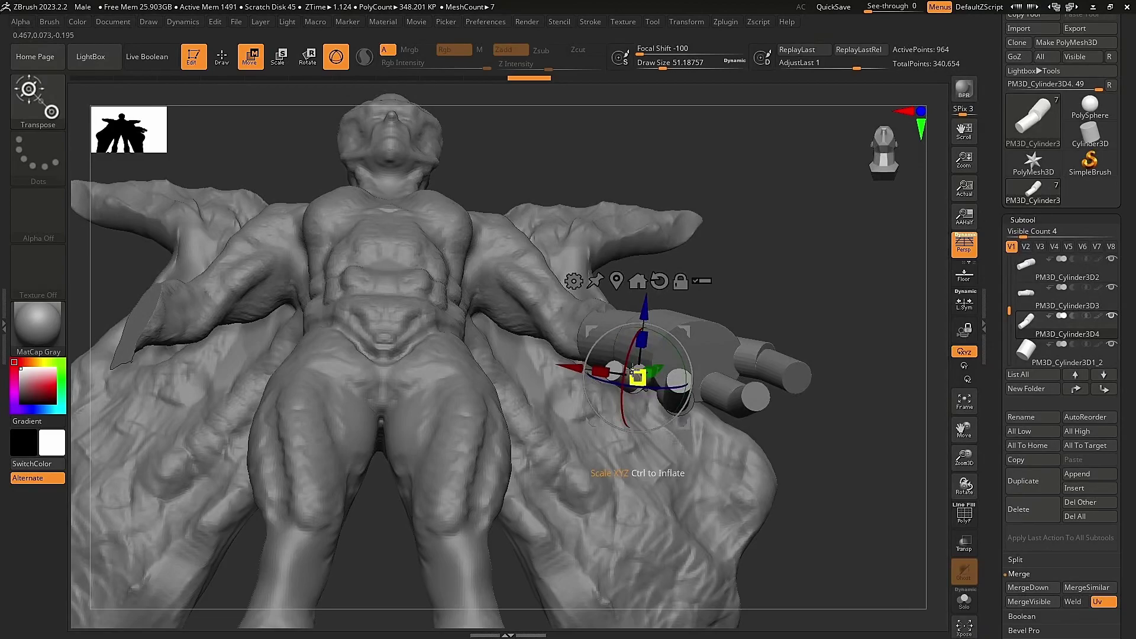
pyautogui.keyDown('alt'); pyautogui.click(808, 373); pyautogui.keyUp('alt')
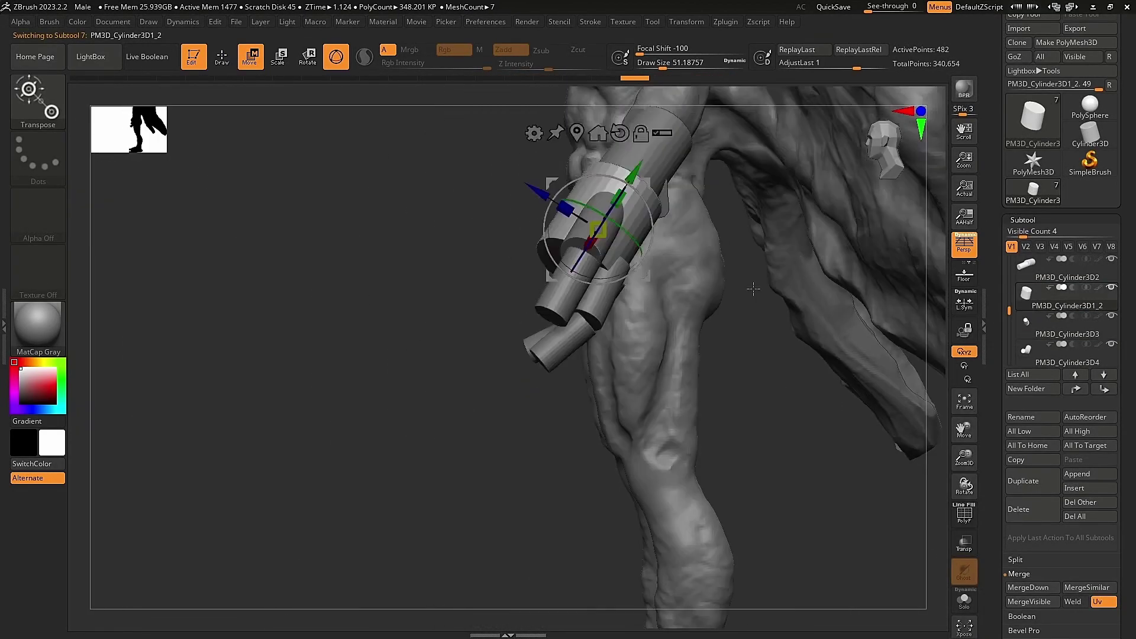
pyautogui.press('b')
pyautogui.press('m')
pyautogui.press('v')
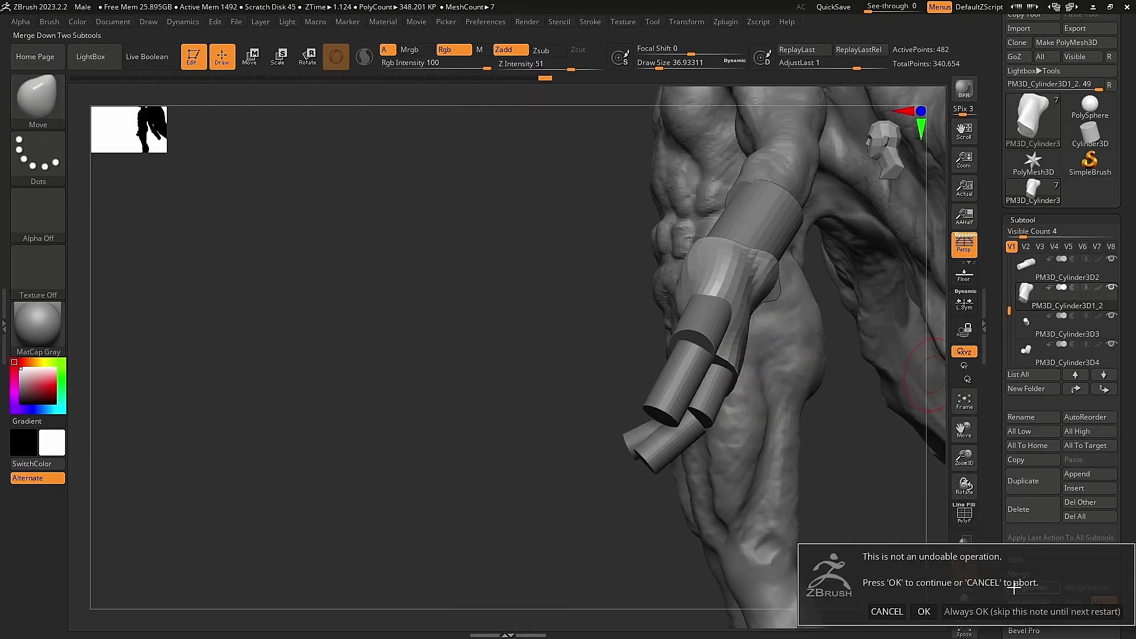
# MergeDown the hand cylinders, confirm the warning, then merge the hands into the creature mesh.
pyautogui.click(1028, 588)
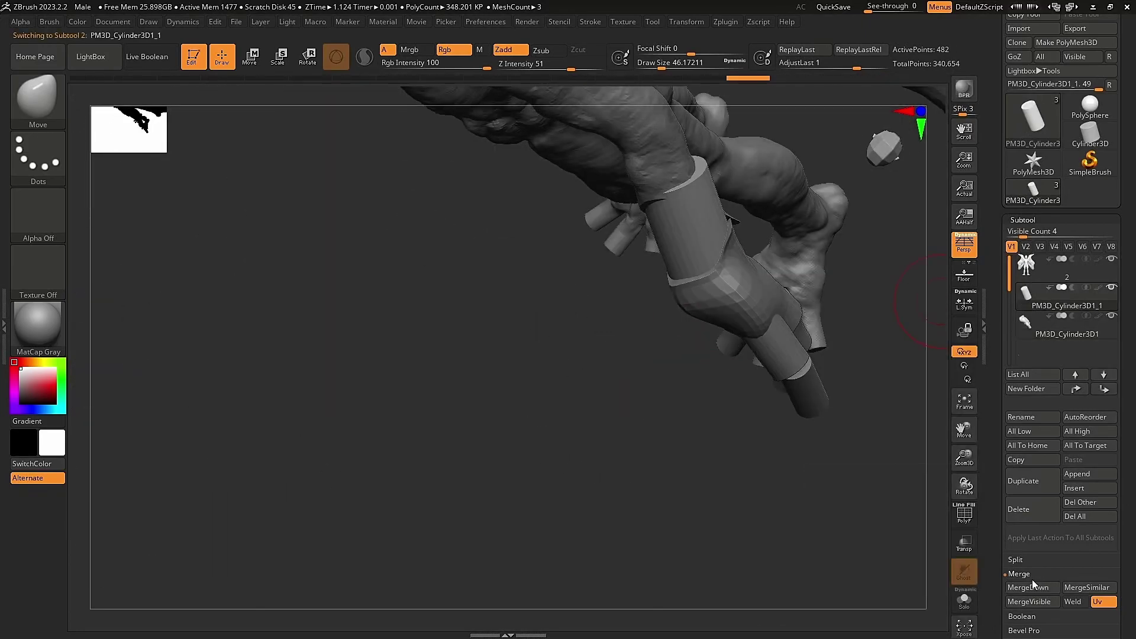
pyautogui.click(924, 609)
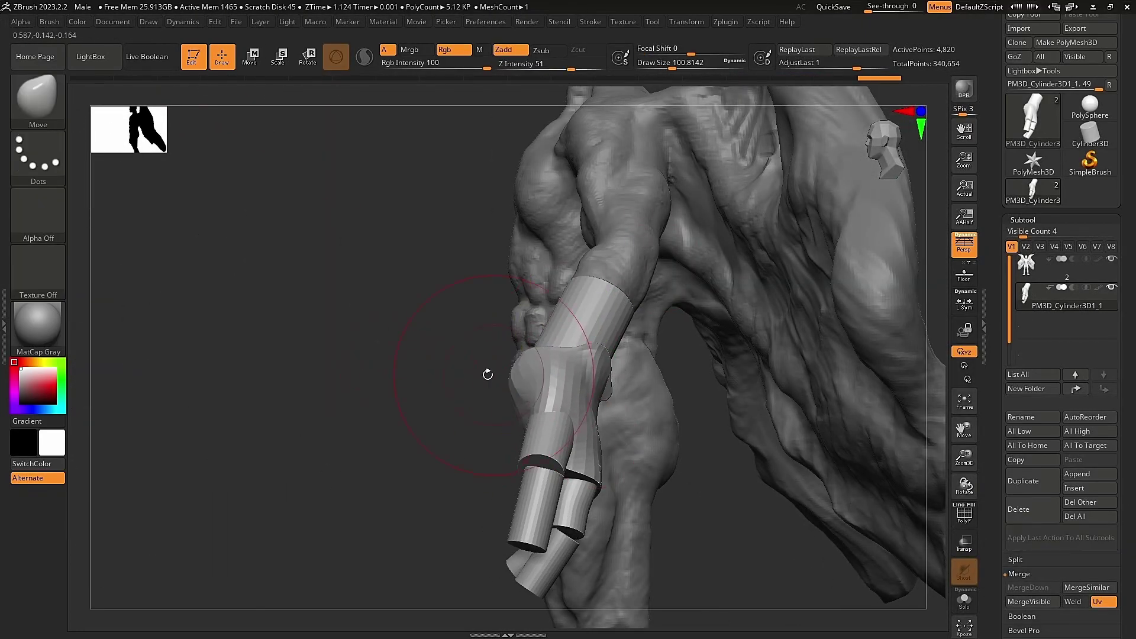
pyautogui.moveTo(487, 375)
pyautogui.mouseDown()
pyautogui.moveTo(611, 377)
pyautogui.moveTo(750, 410)
pyautogui.mouseUp()
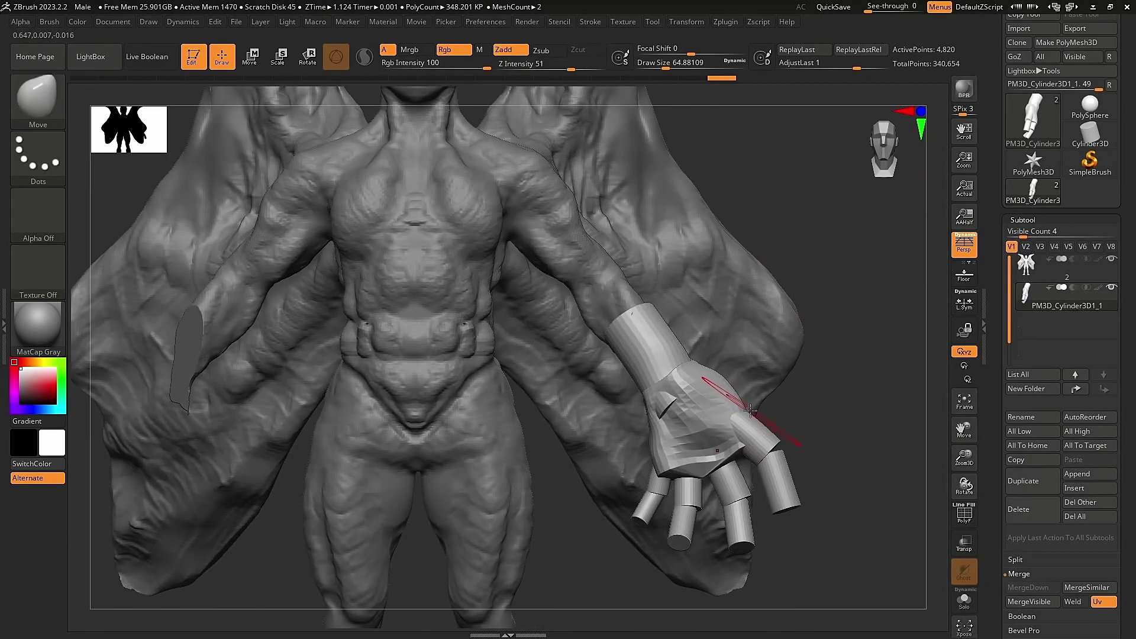
pyautogui.moveTo(707, 368); pyautogui.dragTo(572, 278)
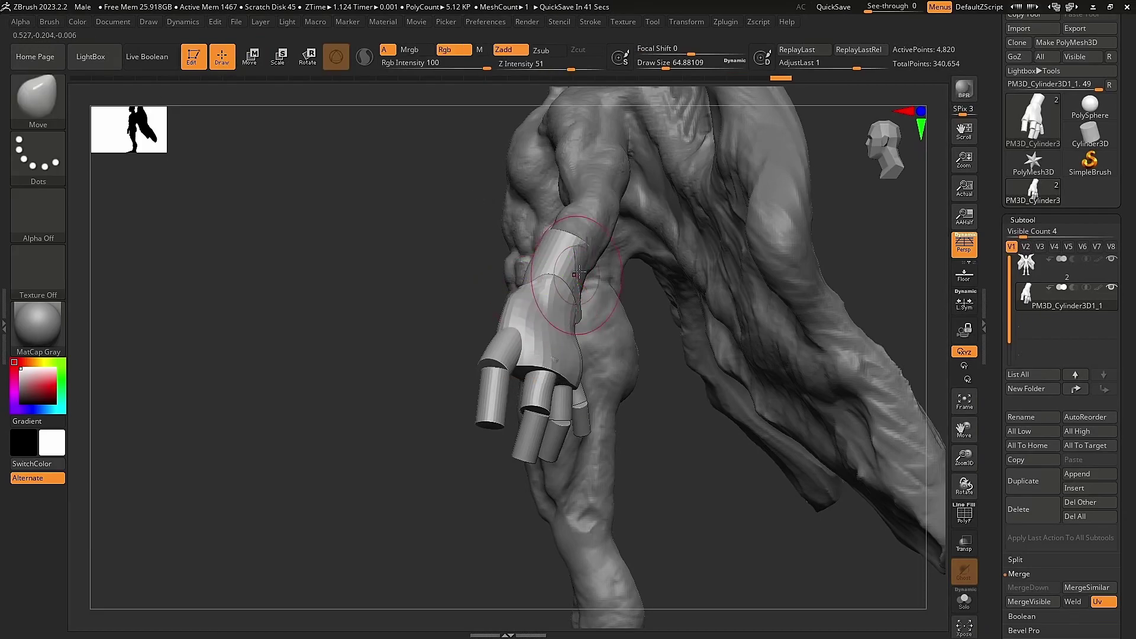
pyautogui.moveTo(577, 275)
pyautogui.mouseDown()
pyautogui.moveTo(895, 231)
pyautogui.moveTo(565, 325)
pyautogui.moveTo(814, 253)
pyautogui.moveTo(584, 279)
pyautogui.moveTo(647, 291)
pyautogui.moveTo(496, 362)
pyautogui.moveTo(665, 304)
pyautogui.moveTo(616, 347)
pyautogui.moveTo(603, 304)
pyautogui.moveTo(655, 366)
pyautogui.moveTo(596, 342)
pyautogui.mouseUp()
pyautogui.press('w')
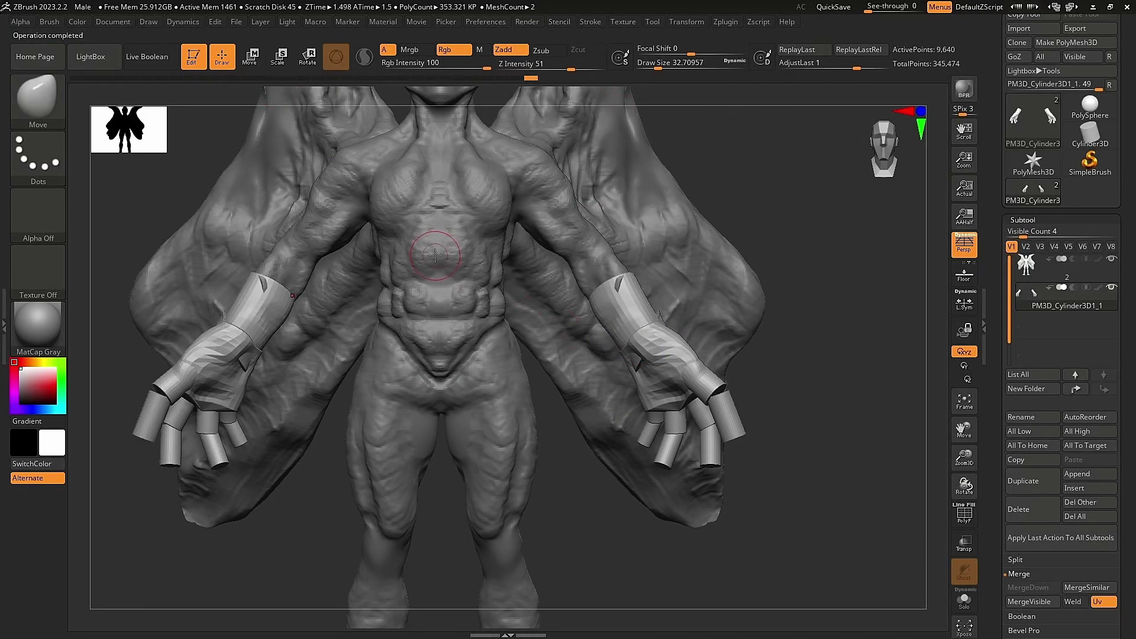
pyautogui.click(1029, 601)
# DynaMesh the creature so the blocky hands fuse into one surface with the arms.
pyautogui.moveTo(769, 532); pyautogui.dragTo(840, 521)
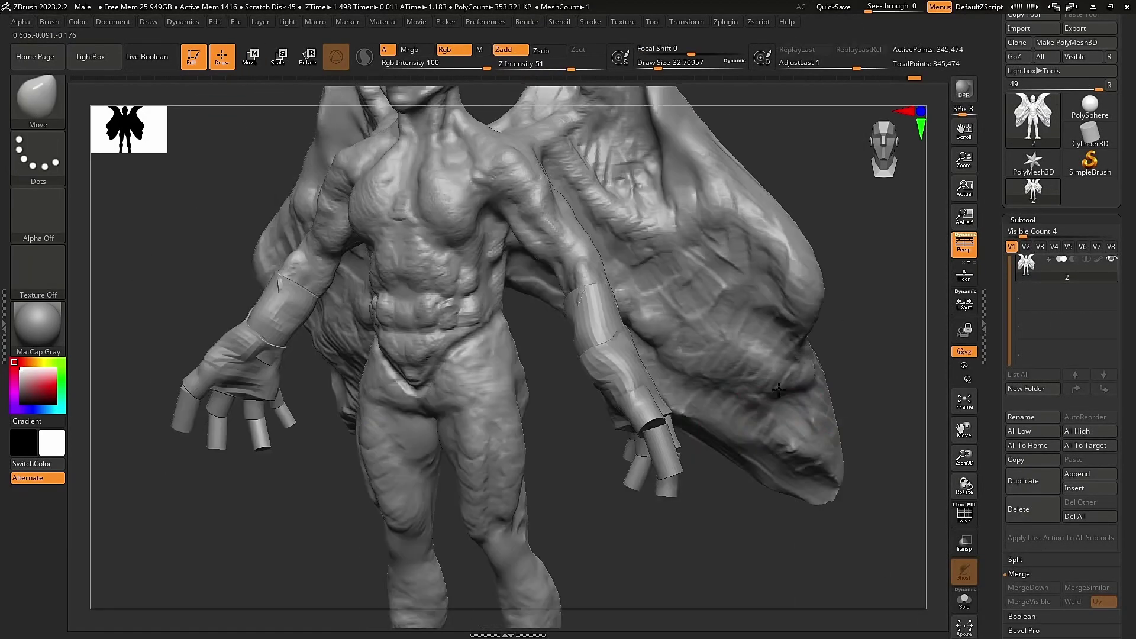
pyautogui.press('q')
pyautogui.click(1027, 35)
pyautogui.click(1026, 266)
# Choose the ClayBuildup brush and append a new cylinder part to the model.
pyautogui.press('b')
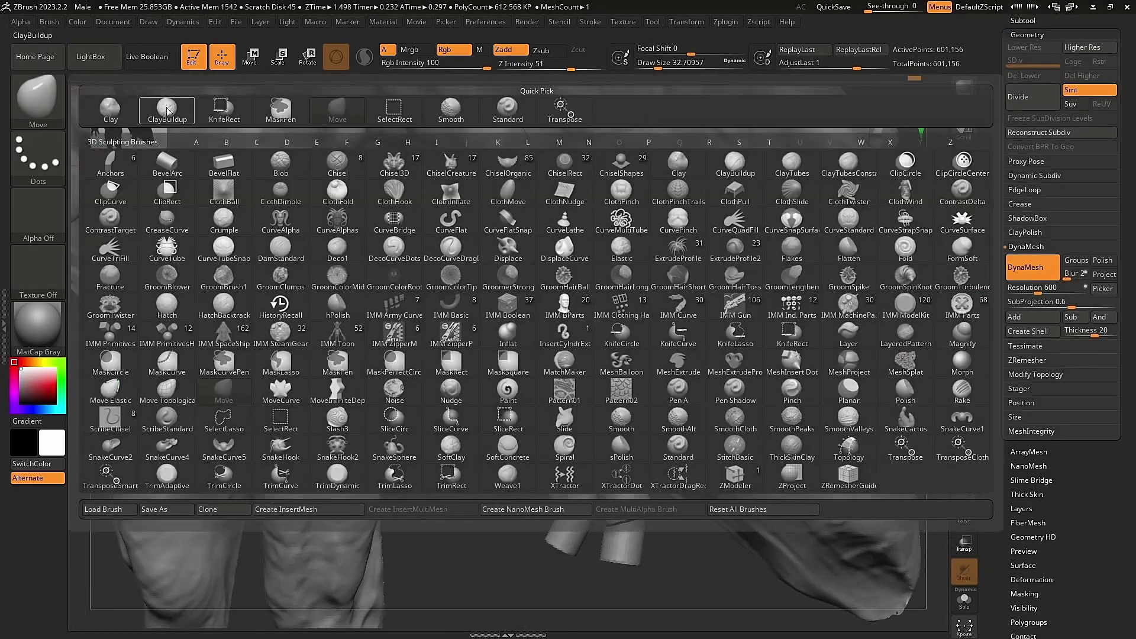
pyautogui.press('c')
pyautogui.press('b')
pyautogui.moveTo(533, 443)
pyautogui.mouseDown()
pyautogui.moveTo(657, 381)
pyautogui.moveTo(507, 498)
pyautogui.moveTo(567, 436)
pyautogui.moveTo(438, 373)
pyautogui.moveTo(505, 292)
pyautogui.mouseUp()
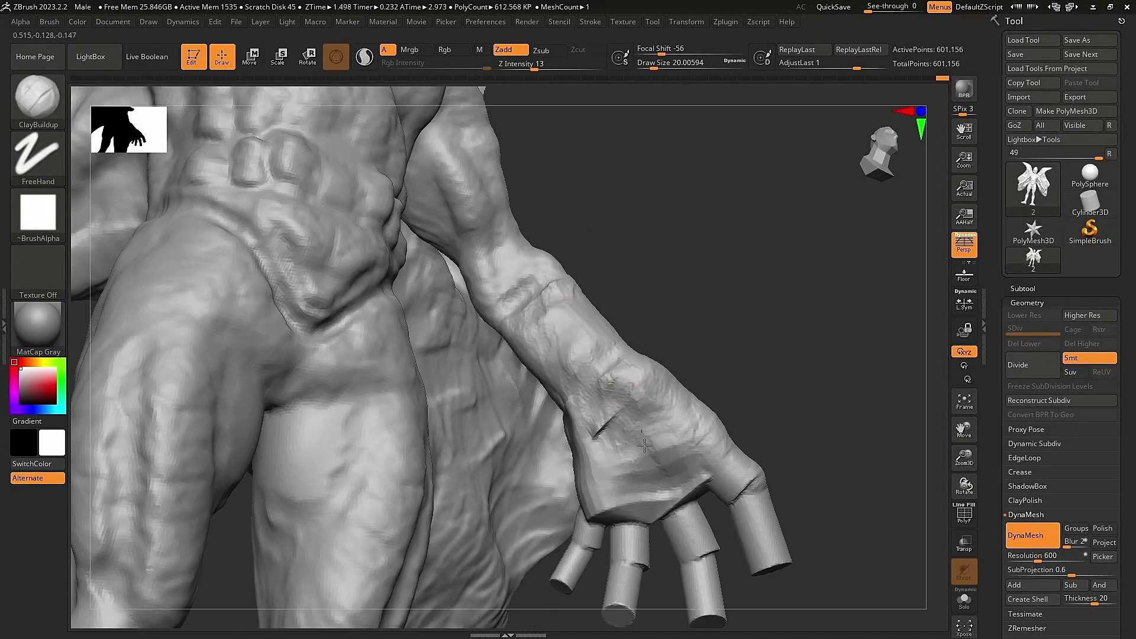
pyautogui.moveTo(644, 445); pyautogui.dragTo(751, 338)
pyautogui.moveTo(664, 372)
pyautogui.mouseDown()
pyautogui.moveTo(707, 292)
pyautogui.moveTo(611, 419)
pyautogui.moveTo(658, 381)
pyautogui.moveTo(750, 253)
pyautogui.moveTo(507, 186)
pyautogui.moveTo(666, 268)
pyautogui.moveTo(592, 355)
pyautogui.mouseUp()
pyautogui.keyDown('alt'); pyautogui.click(556, 461); pyautogui.keyUp('alt')
# Frame the new cylinder, confirm merging both cylinders, then merge the thumbs into the body.
pyautogui.press('f')
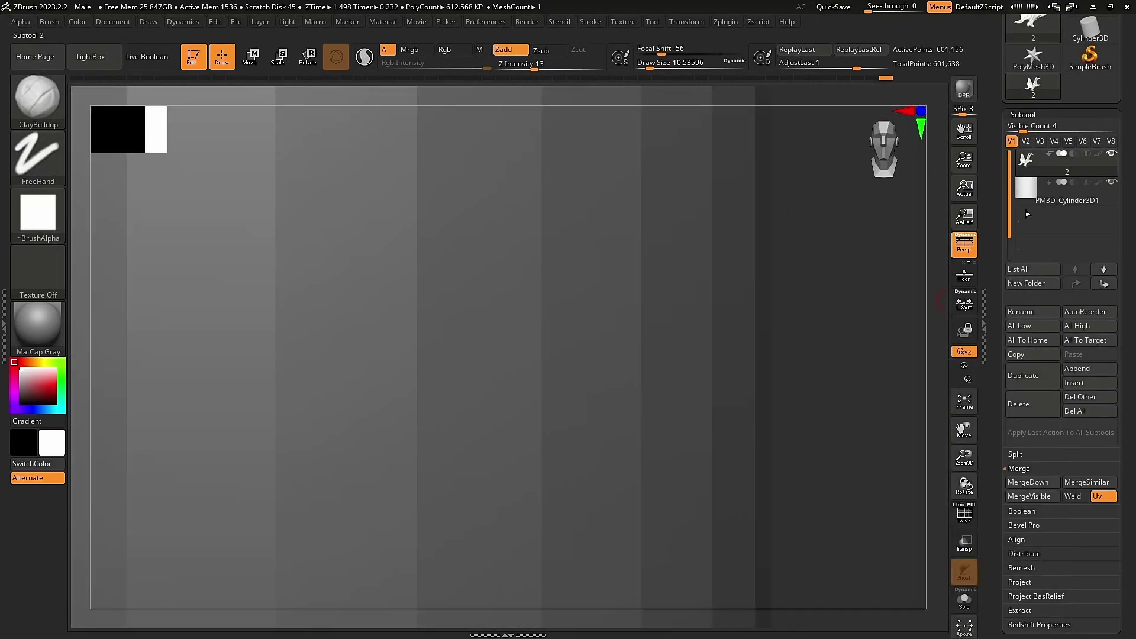
pyautogui.press('w')
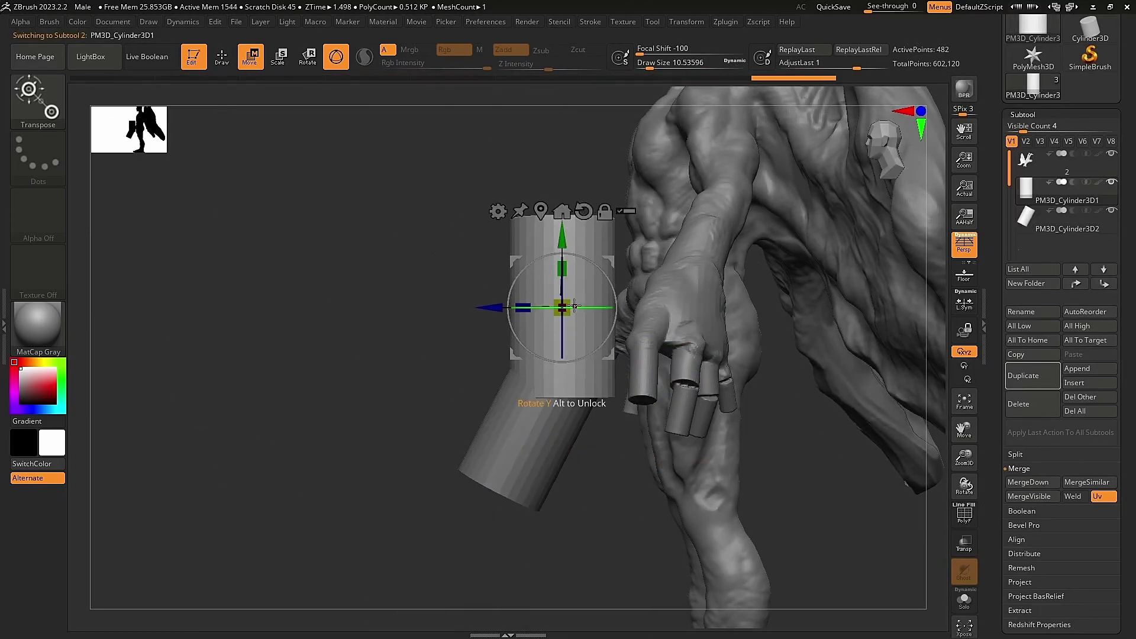
pyautogui.click(922, 439)
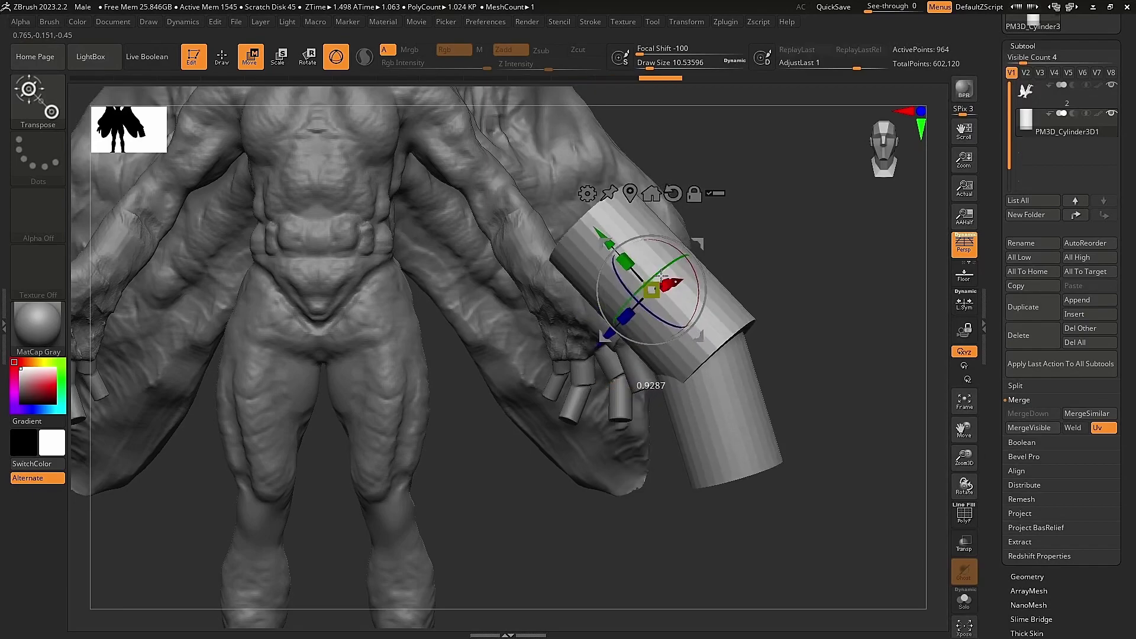
pyautogui.moveTo(667, 271)
pyautogui.mouseDown()
pyautogui.moveTo(743, 325)
pyautogui.moveTo(755, 315)
pyautogui.moveTo(670, 368)
pyautogui.mouseUp()
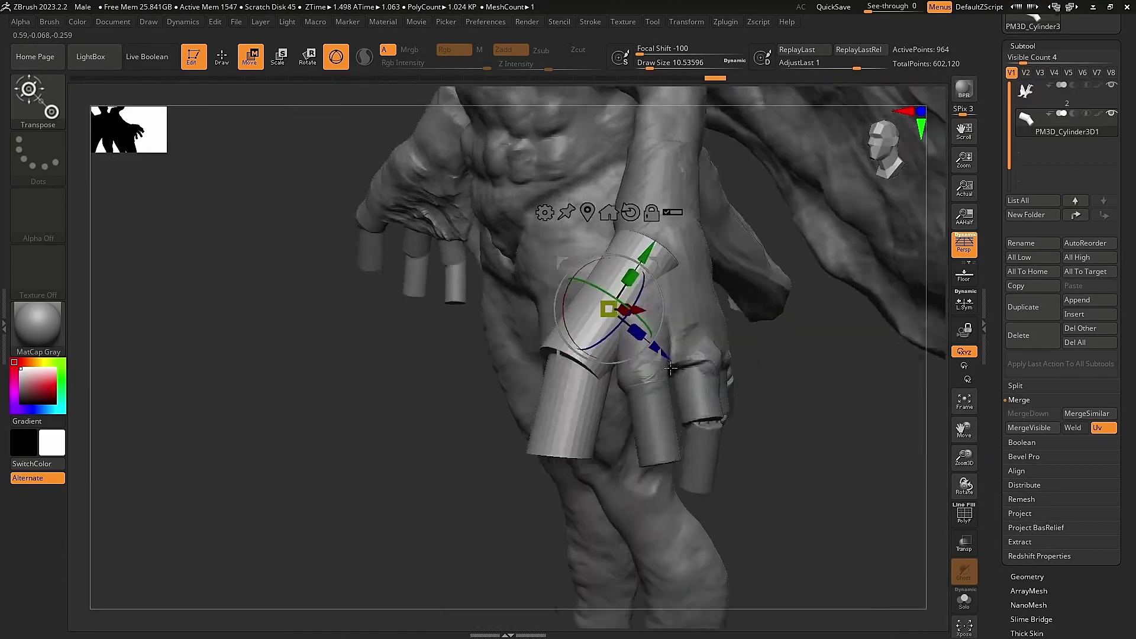
pyautogui.keyDown('shift'); pyautogui.moveTo(343, 385); pyautogui.dragTo(699, 368); pyautogui.keyUp('shift')
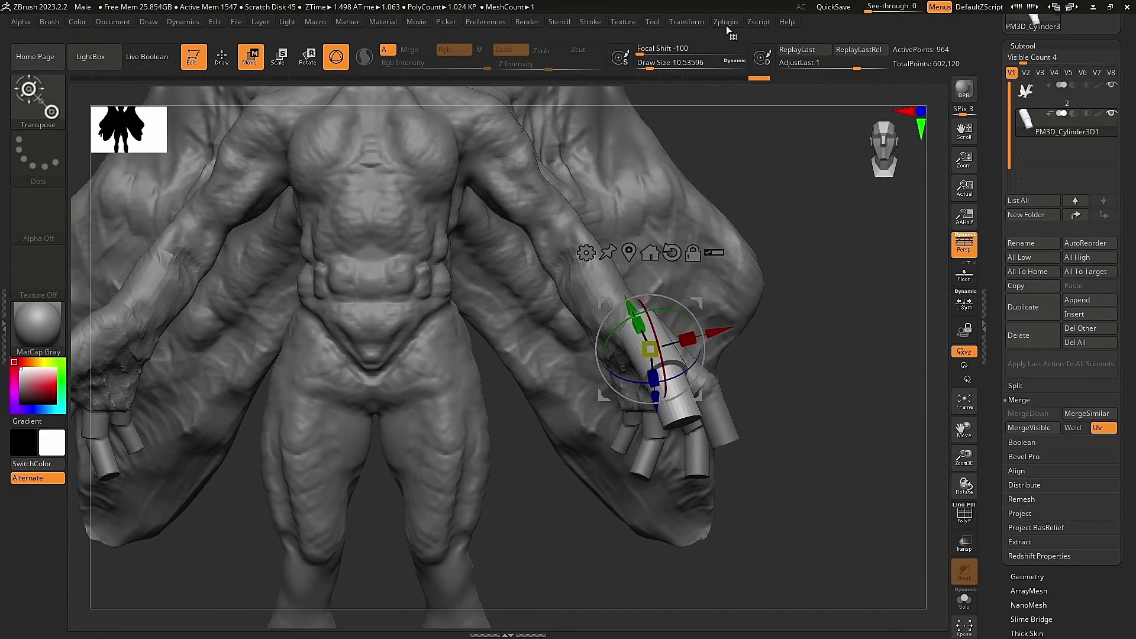
pyautogui.click(1035, 93)
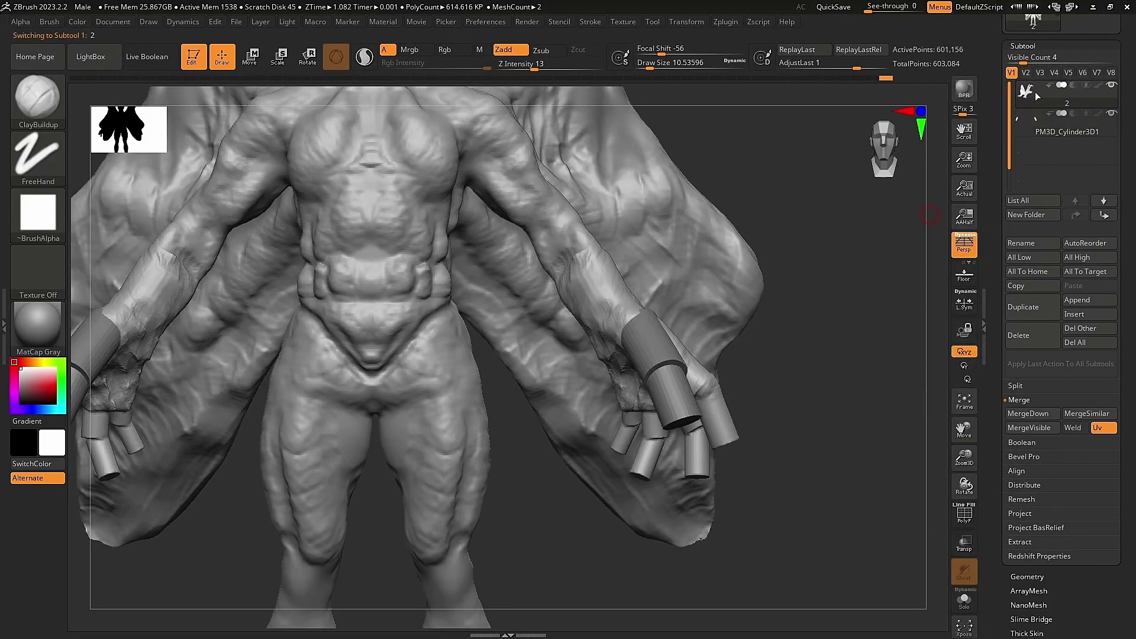
pyautogui.click(1034, 421)
# Orbit around the side, palm and back of the hand to check the fused thumbs.
pyautogui.moveTo(734, 414); pyautogui.dragTo(711, 274)
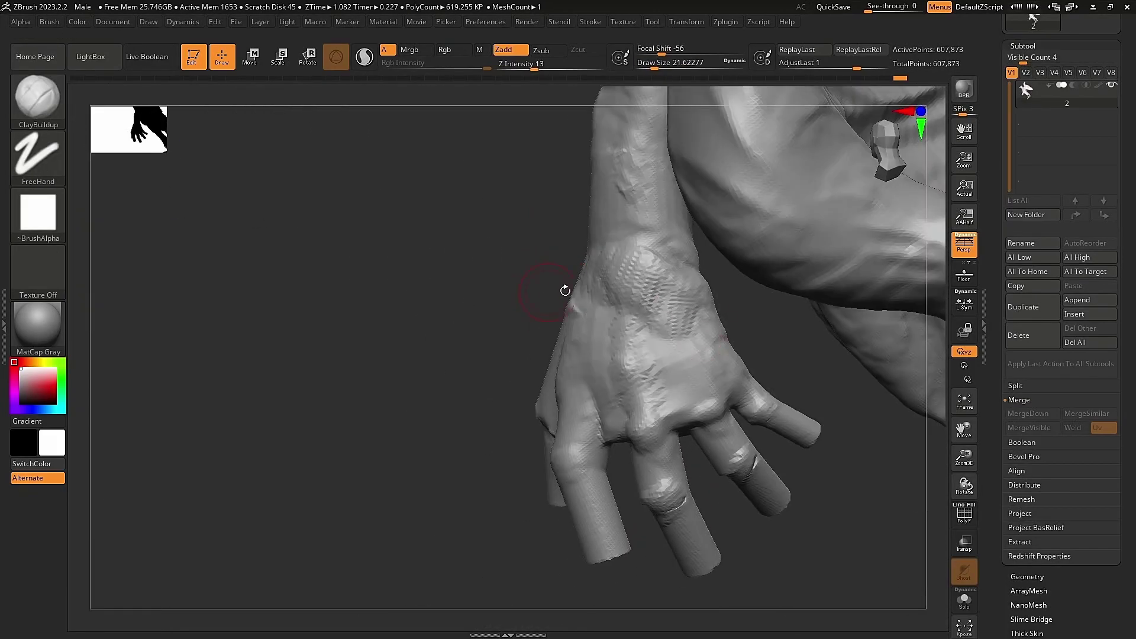
pyautogui.moveTo(565, 290); pyautogui.dragTo(545, 350)
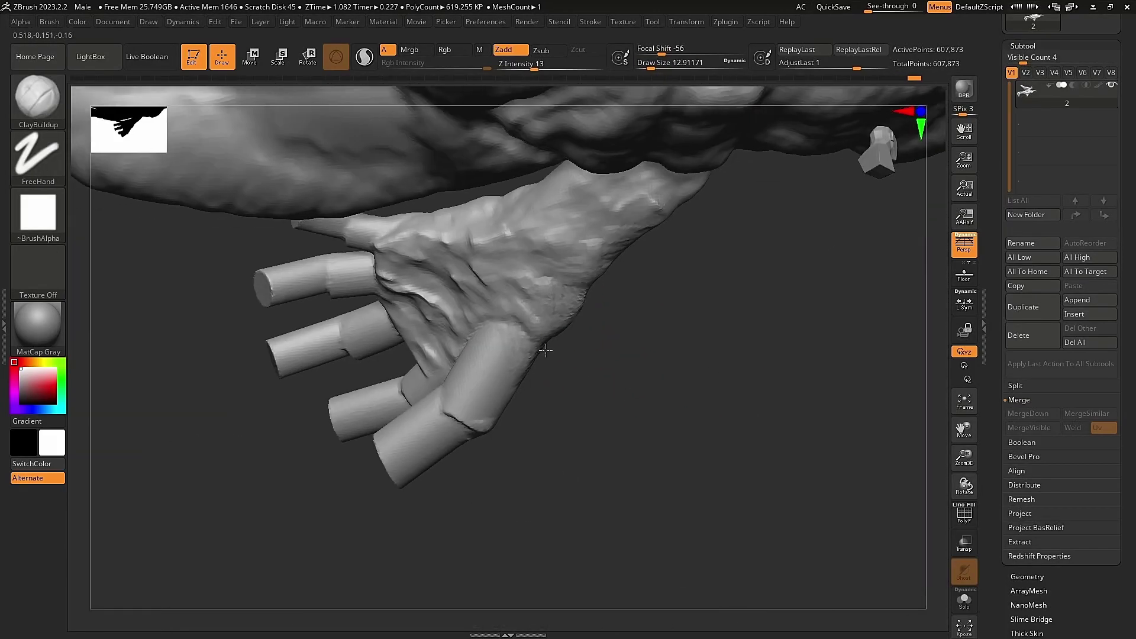
pyautogui.moveTo(480, 414)
pyautogui.mouseDown()
pyautogui.moveTo(340, 446)
pyautogui.moveTo(365, 301)
pyautogui.moveTo(535, 374)
pyautogui.moveTo(520, 317)
pyautogui.moveTo(806, 284)
pyautogui.moveTo(367, 398)
pyautogui.moveTo(526, 422)
pyautogui.mouseUp()
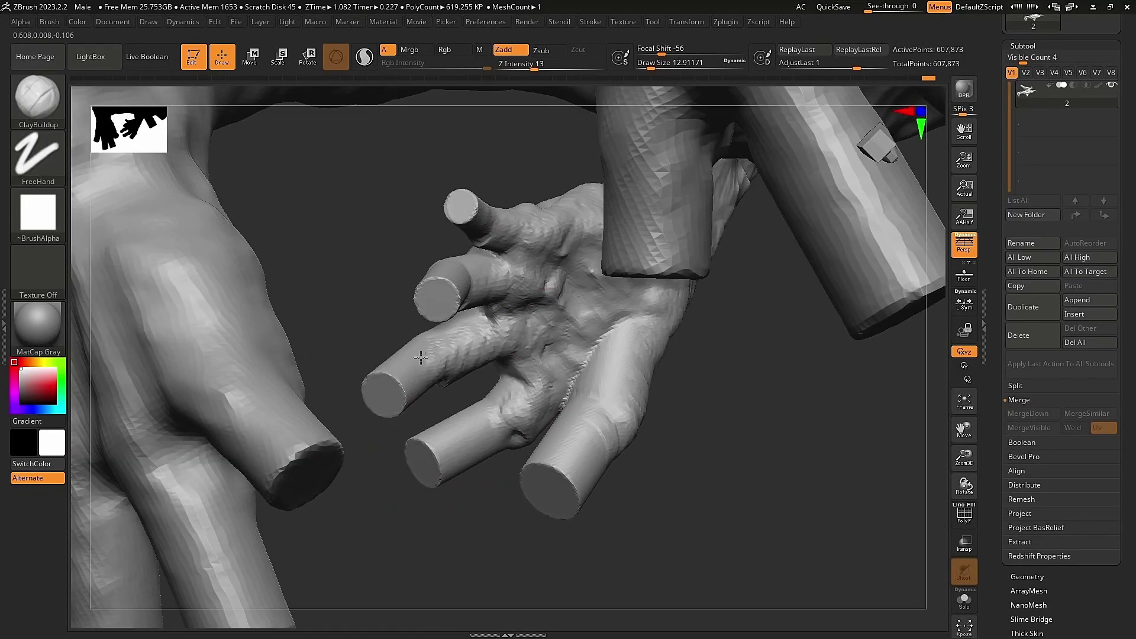
pyautogui.moveTo(421, 357)
pyautogui.mouseDown()
pyautogui.moveTo(515, 233)
pyautogui.moveTo(541, 313)
pyautogui.mouseUp()
pyautogui.moveTo(465, 256); pyautogui.dragTo(561, 388)
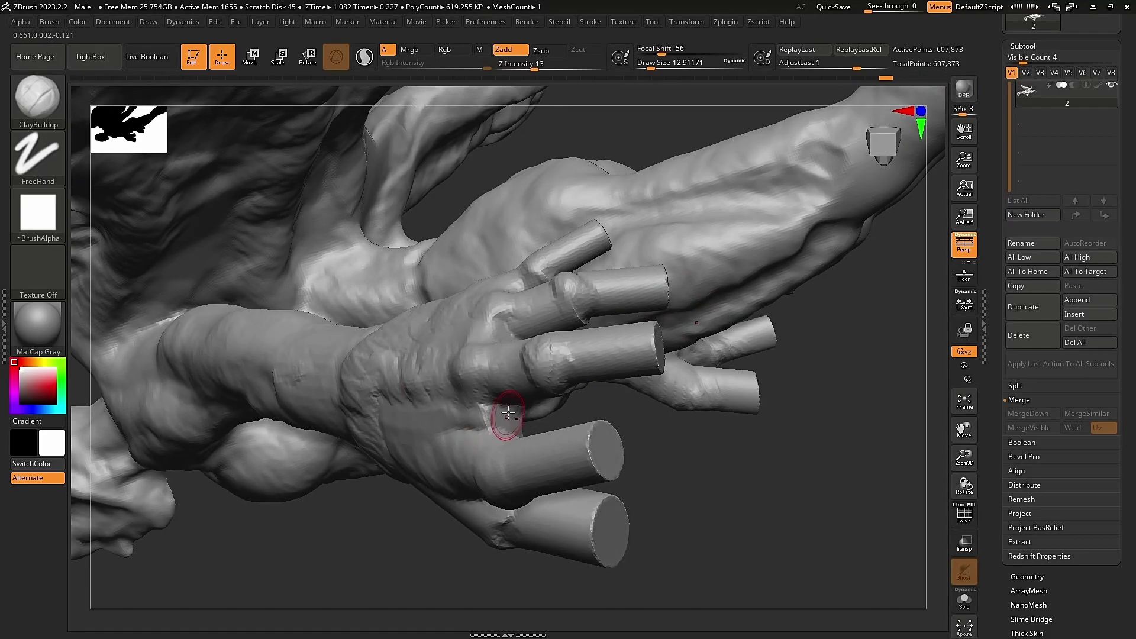
pyautogui.moveTo(450, 482); pyautogui.dragTo(457, 276)
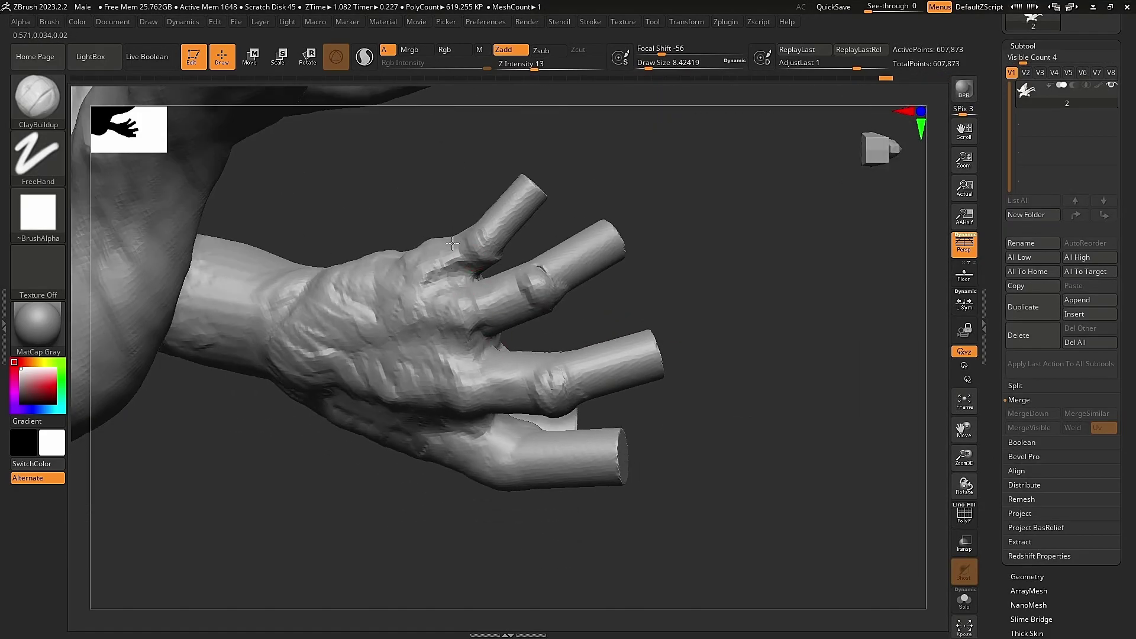
pyautogui.moveTo(629, 320)
pyautogui.mouseDown()
pyautogui.moveTo(304, 393)
pyautogui.moveTo(355, 495)
pyautogui.moveTo(554, 392)
pyautogui.mouseUp()
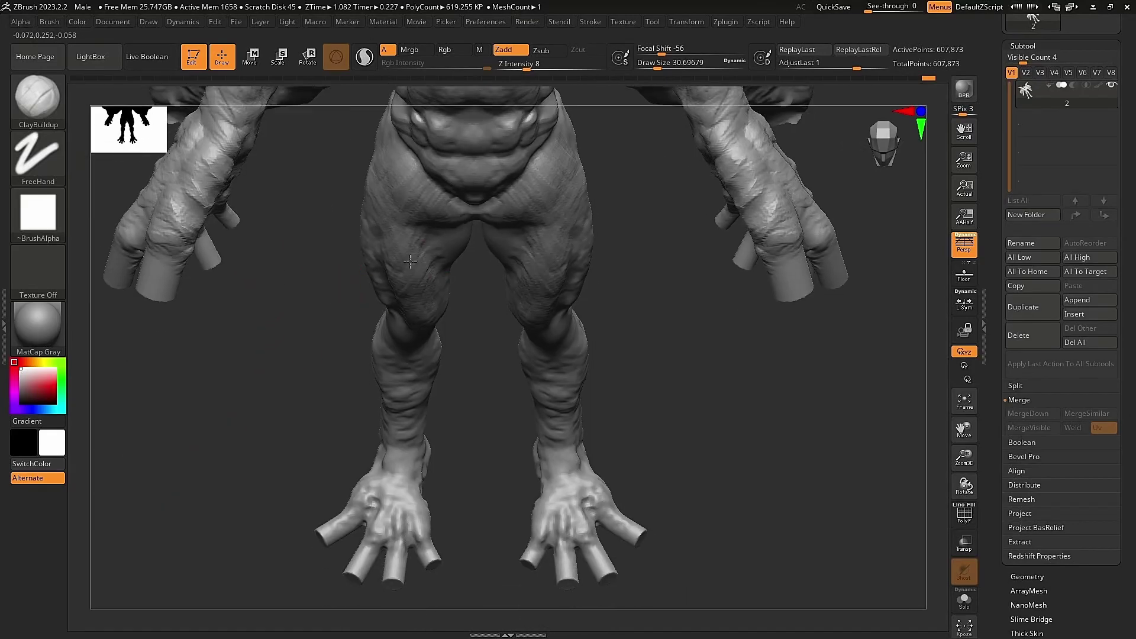
# Orbit around the legs through side, rear three-quarter and front views.
pyautogui.moveTo(456, 501)
pyautogui.mouseDown()
pyautogui.moveTo(537, 457)
pyautogui.moveTo(510, 342)
pyautogui.moveTo(439, 243)
pyautogui.mouseUp()
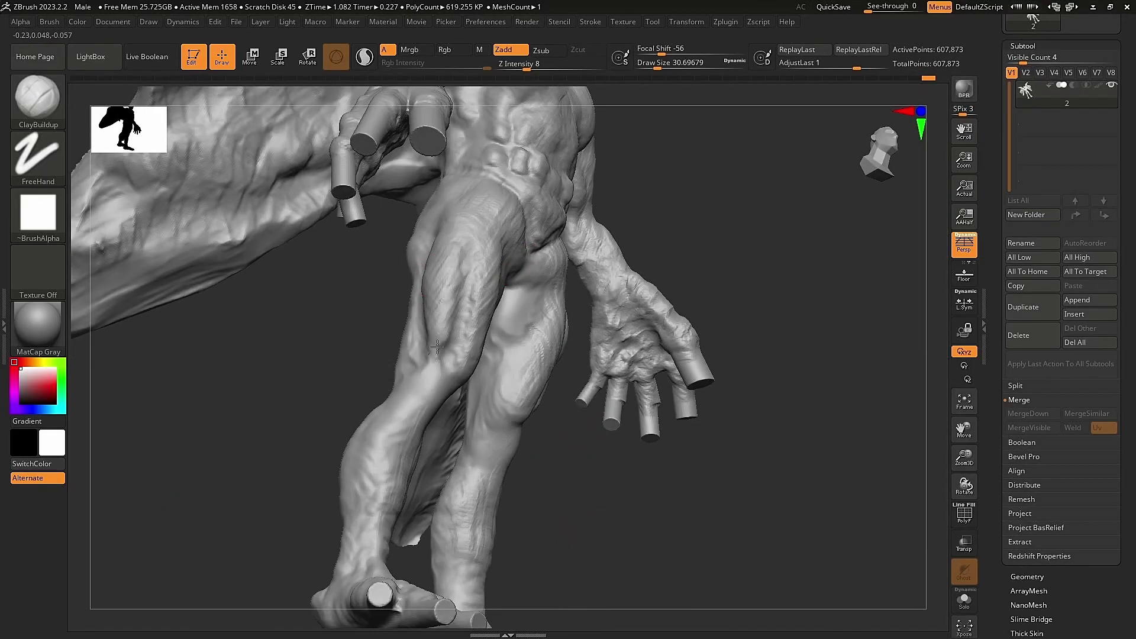
pyautogui.moveTo(526, 233); pyautogui.dragTo(290, 203)
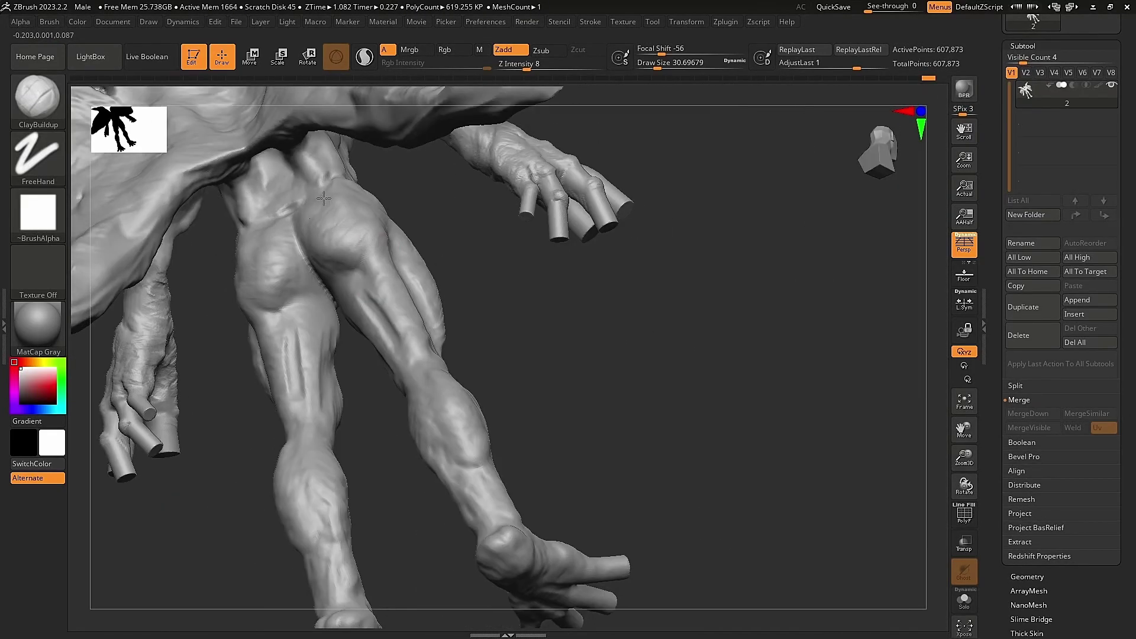
pyautogui.moveTo(361, 211); pyautogui.dragTo(438, 248)
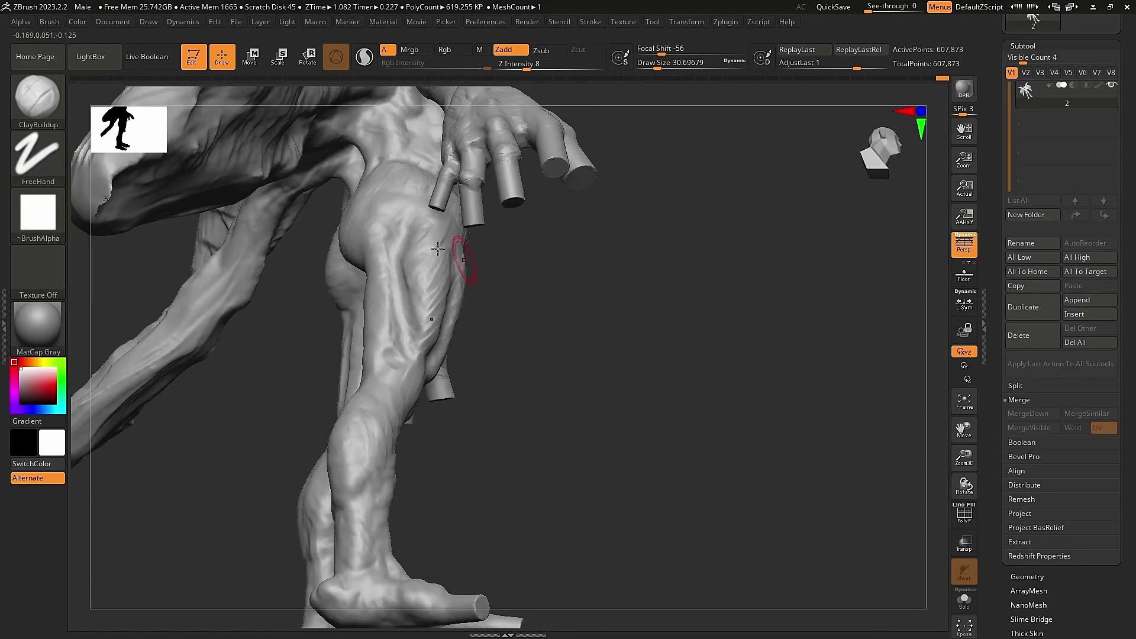
pyautogui.moveTo(370, 276); pyautogui.dragTo(373, 167)
pyautogui.moveTo(403, 292)
pyautogui.mouseDown()
pyautogui.moveTo(485, 411)
pyautogui.moveTo(579, 320)
pyautogui.moveTo(722, 381)
pyautogui.moveTo(858, 367)
pyautogui.moveTo(602, 224)
pyautogui.mouseUp()
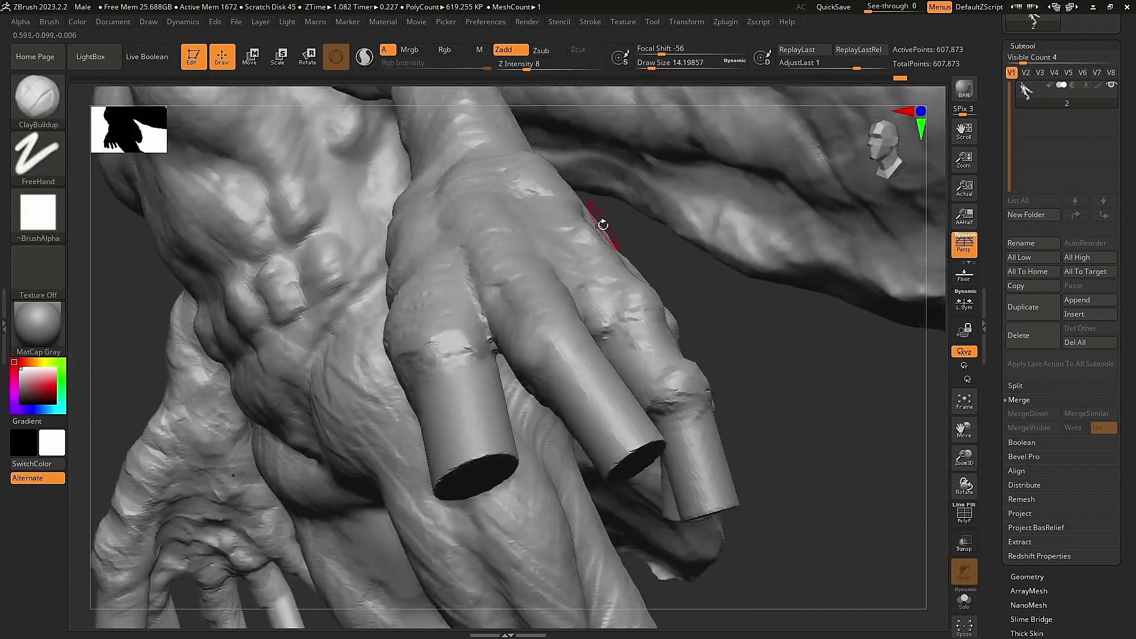
# Orbit around the hand to inspect the palm, fingers, wrist and underside.
pyautogui.moveTo(763, 361); pyautogui.dragTo(462, 441)
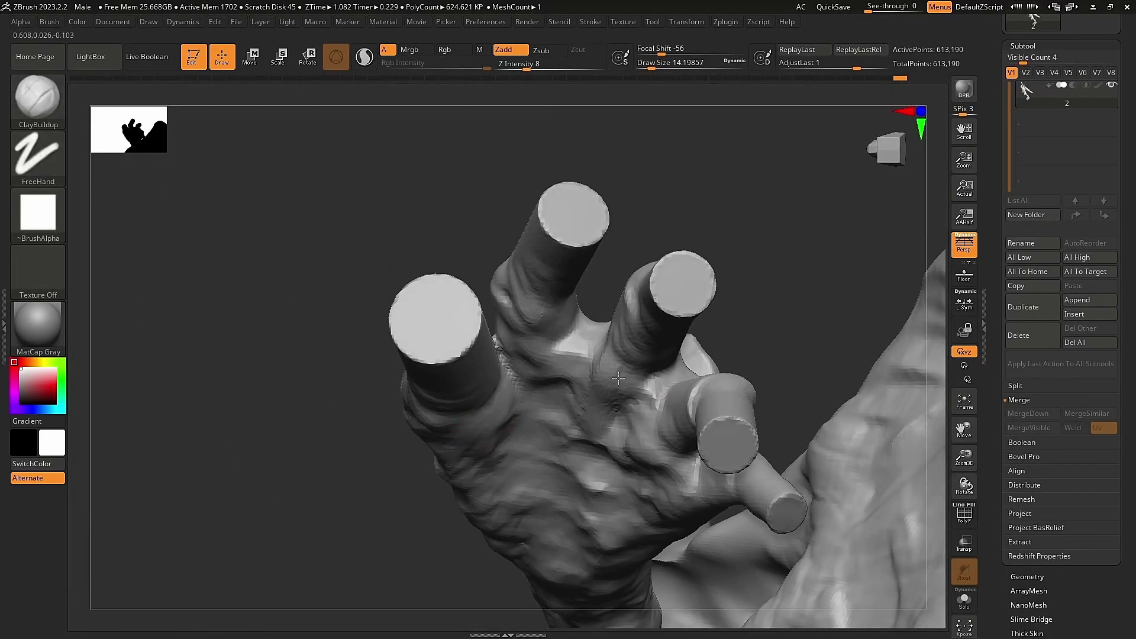
pyautogui.moveTo(618, 377); pyautogui.dragTo(631, 455)
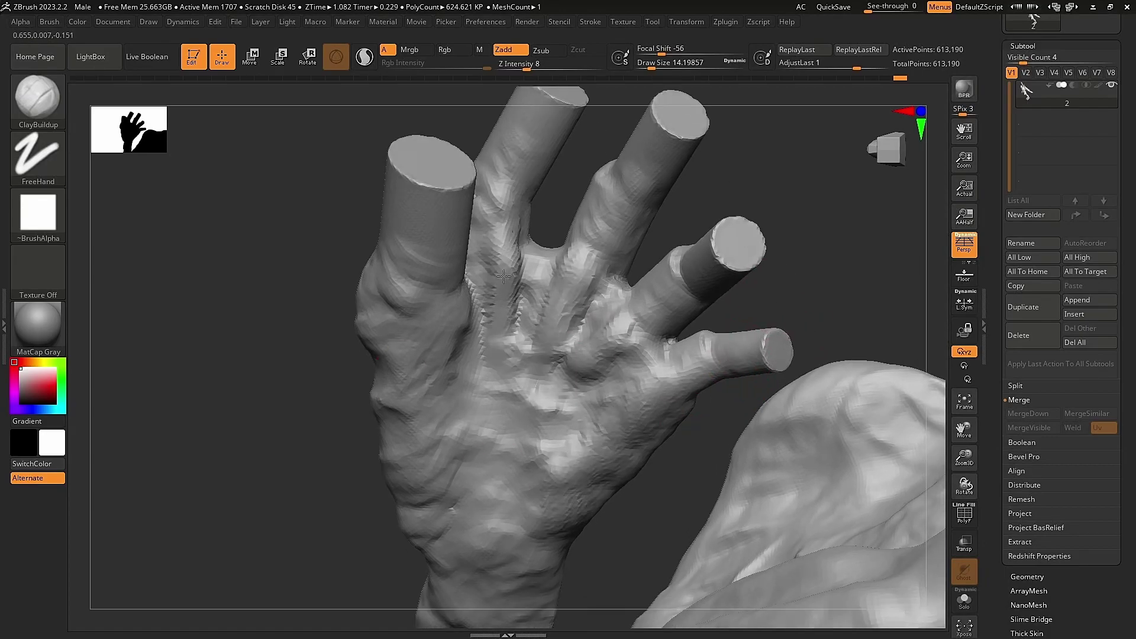
pyautogui.moveTo(592, 494)
pyautogui.mouseDown()
pyautogui.moveTo(444, 398)
pyautogui.moveTo(415, 349)
pyautogui.mouseUp()
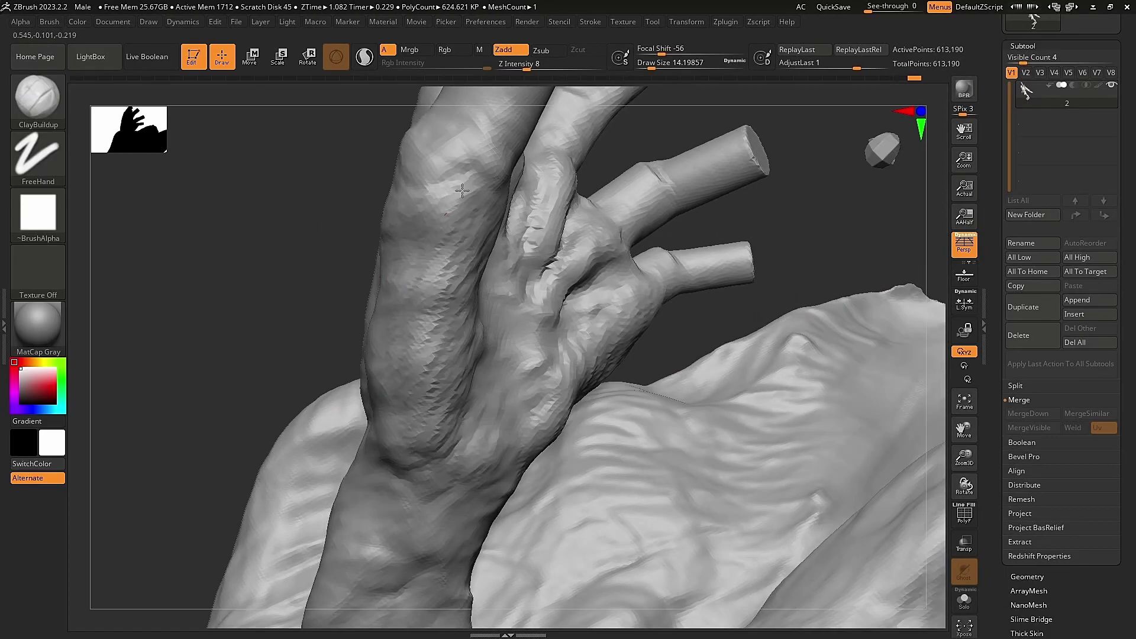
pyautogui.moveTo(612, 367); pyautogui.dragTo(506, 357)
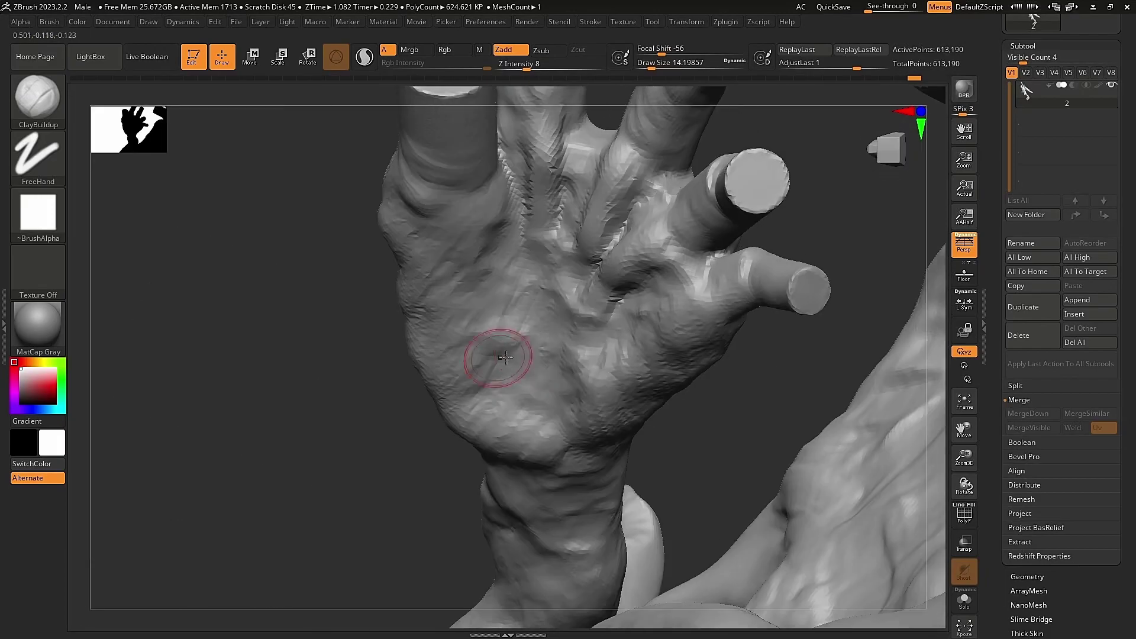
pyautogui.moveTo(736, 399)
pyautogui.mouseDown()
pyautogui.moveTo(616, 362)
pyautogui.moveTo(491, 195)
pyautogui.mouseUp()
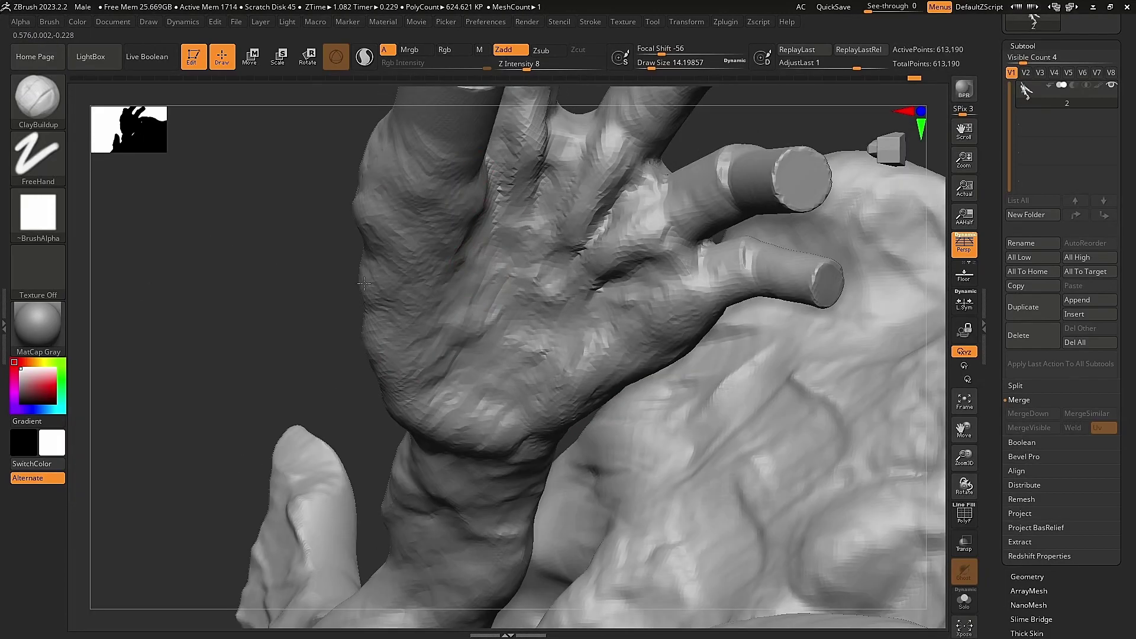
pyautogui.moveTo(506, 362); pyautogui.dragTo(468, 210)
pyautogui.moveTo(458, 260)
pyautogui.mouseDown()
pyautogui.moveTo(431, 223)
pyautogui.moveTo(580, 365)
pyautogui.moveTo(754, 472)
pyautogui.moveTo(622, 414)
pyautogui.moveTo(190, 403)
pyautogui.moveTo(610, 363)
pyautogui.mouseUp()
pyautogui.moveTo(594, 204); pyautogui.dragTo(614, 354)
pyautogui.moveTo(909, 267)
pyautogui.mouseDown()
pyautogui.moveTo(863, 216)
pyautogui.moveTo(489, 341)
pyautogui.moveTo(151, 475)
pyautogui.moveTo(375, 353)
pyautogui.moveTo(424, 371)
pyautogui.moveTo(740, 309)
pyautogui.moveTo(482, 278)
pyautogui.moveTo(685, 258)
pyautogui.mouseUp()
pyautogui.moveTo(685, 310)
pyautogui.mouseDown(button='right')
pyautogui.moveTo(456, 381)
pyautogui.moveTo(381, 419)
pyautogui.moveTo(639, 407)
pyautogui.moveTo(722, 385)
pyautogui.moveTo(680, 378)
pyautogui.moveTo(734, 390)
pyautogui.moveTo(638, 296)
pyautogui.moveTo(786, 431)
pyautogui.moveTo(779, 421)
pyautogui.mouseUp(button='right')
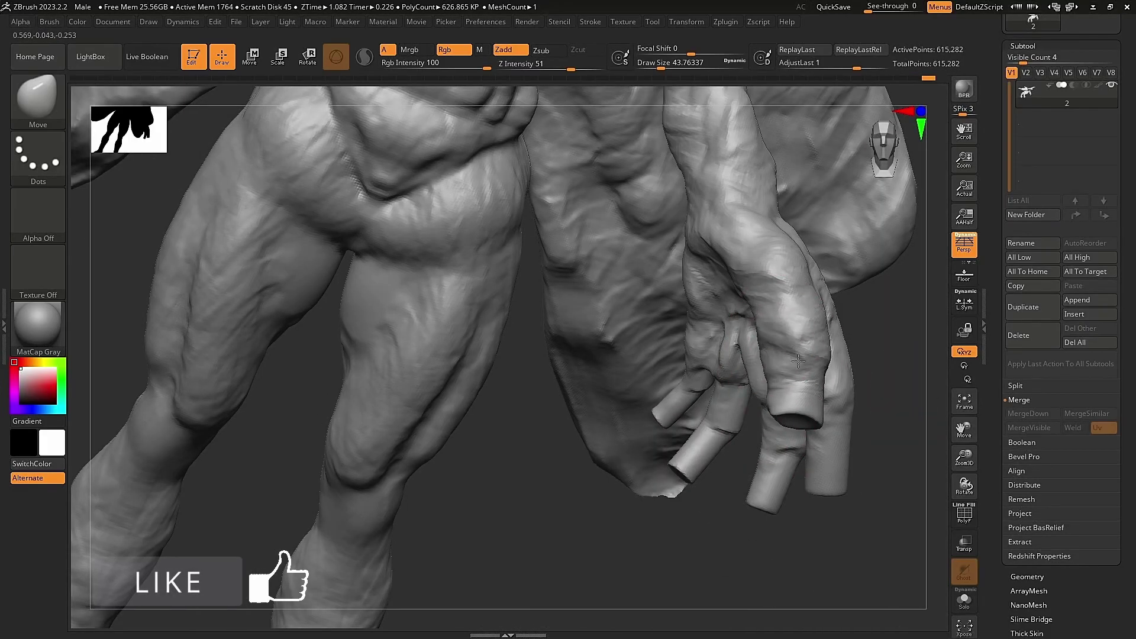
# Orbit to a frontal view of the torso and hands, with the brush size reduced to about 32.7.
pyautogui.moveTo(798, 361)
pyautogui.mouseDown(button='right')
pyautogui.moveTo(770, 332)
pyautogui.moveTo(786, 267)
pyautogui.moveTo(533, 456)
pyautogui.moveTo(608, 437)
pyautogui.mouseUp(button='right')
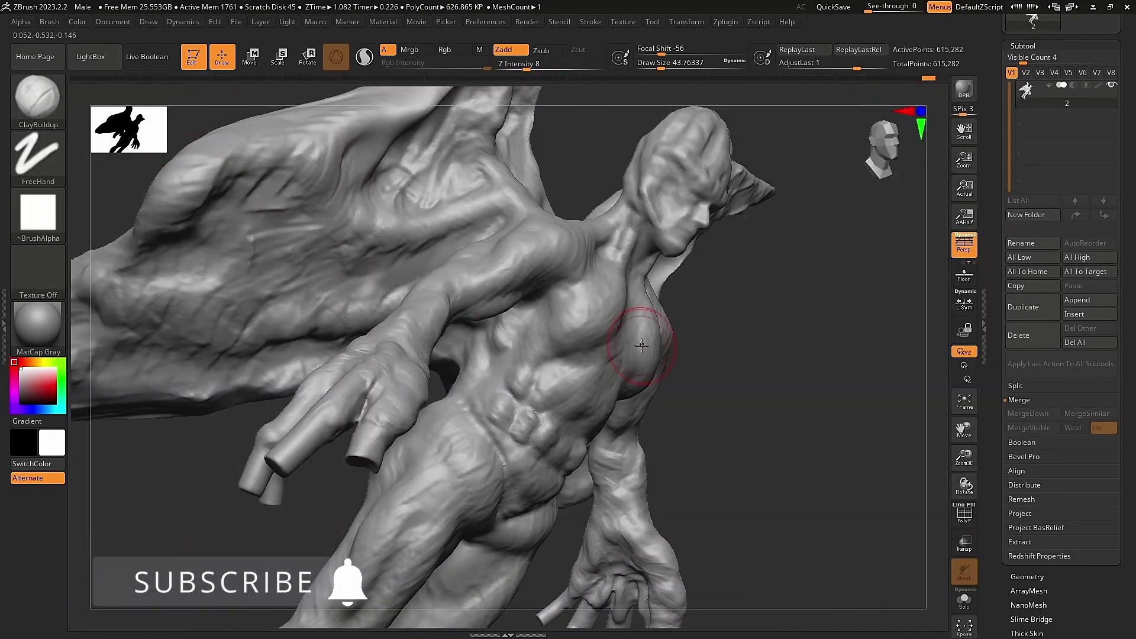
pyautogui.moveTo(590, 307); pyautogui.dragTo(761, 315, button='right')
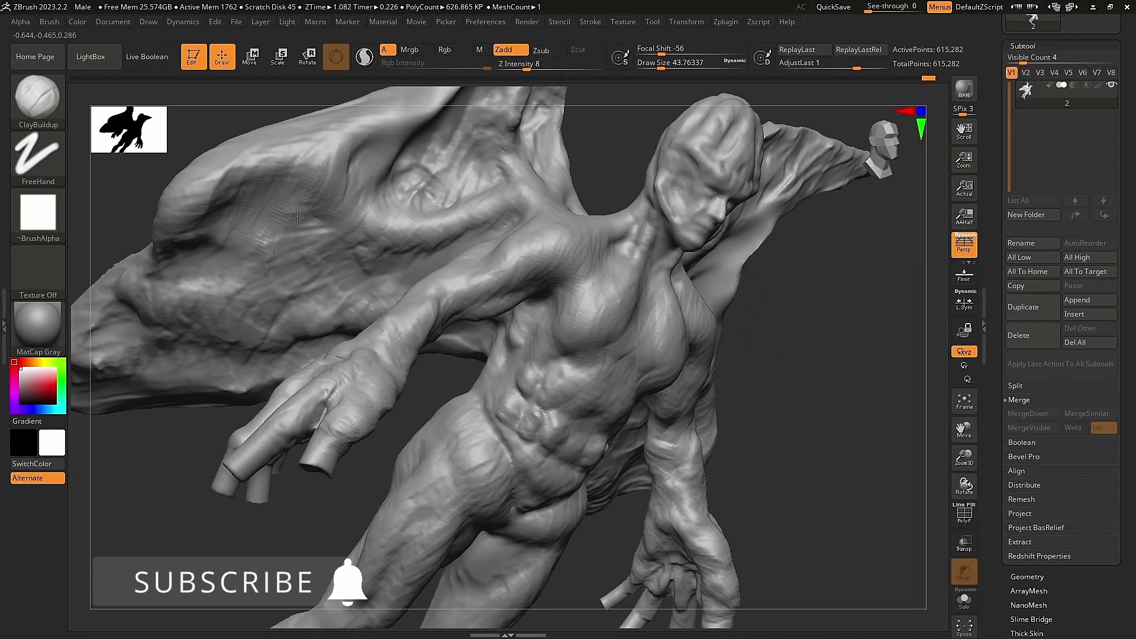
pyautogui.moveTo(287, 503); pyautogui.dragTo(279, 503)
pyautogui.moveTo(367, 380)
pyautogui.mouseDown(button='right')
pyautogui.moveTo(329, 443)
pyautogui.moveTo(364, 394)
pyautogui.moveTo(470, 438)
pyautogui.moveTo(469, 423)
pyautogui.moveTo(353, 325)
pyautogui.mouseUp(button='right')
pyautogui.moveTo(404, 287)
pyautogui.mouseDown(button='right')
pyautogui.moveTo(302, 131)
pyautogui.moveTo(495, 452)
pyautogui.moveTo(557, 262)
pyautogui.moveTo(602, 400)
pyautogui.moveTo(783, 295)
pyautogui.moveTo(494, 352)
pyautogui.moveTo(472, 337)
pyautogui.moveTo(464, 356)
pyautogui.moveTo(560, 401)
pyautogui.moveTo(518, 190)
pyautogui.moveTo(504, 229)
pyautogui.moveTo(707, 383)
pyautogui.mouseUp(button='right')
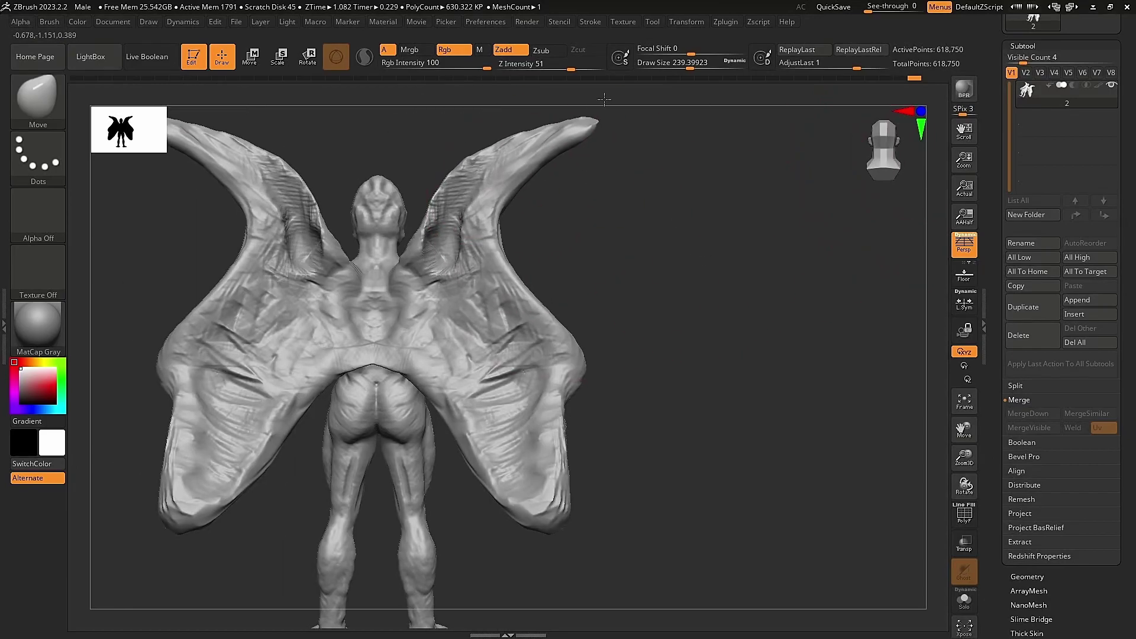
# Orbit from the back to the front and below to inspect where the wing meets the shoulder.
pyautogui.moveTo(620, 432)
pyautogui.mouseDown(button='right')
pyautogui.moveTo(663, 367)
pyautogui.moveTo(460, 261)
pyautogui.mouseUp(button='right')
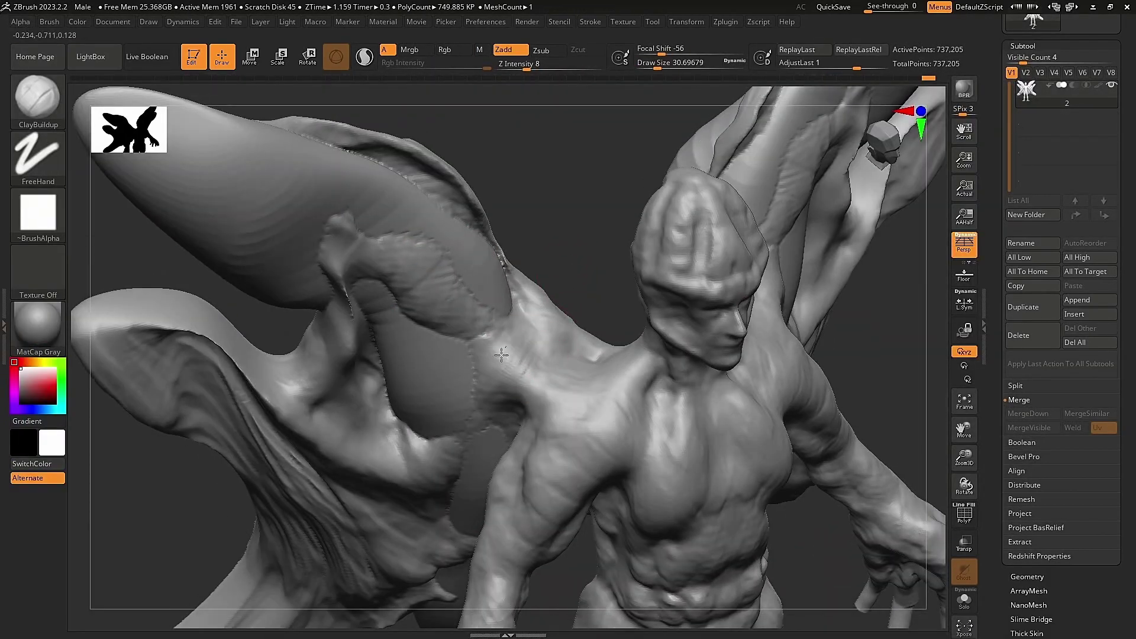
pyautogui.moveTo(375, 179); pyautogui.dragTo(353, 272, button='right')
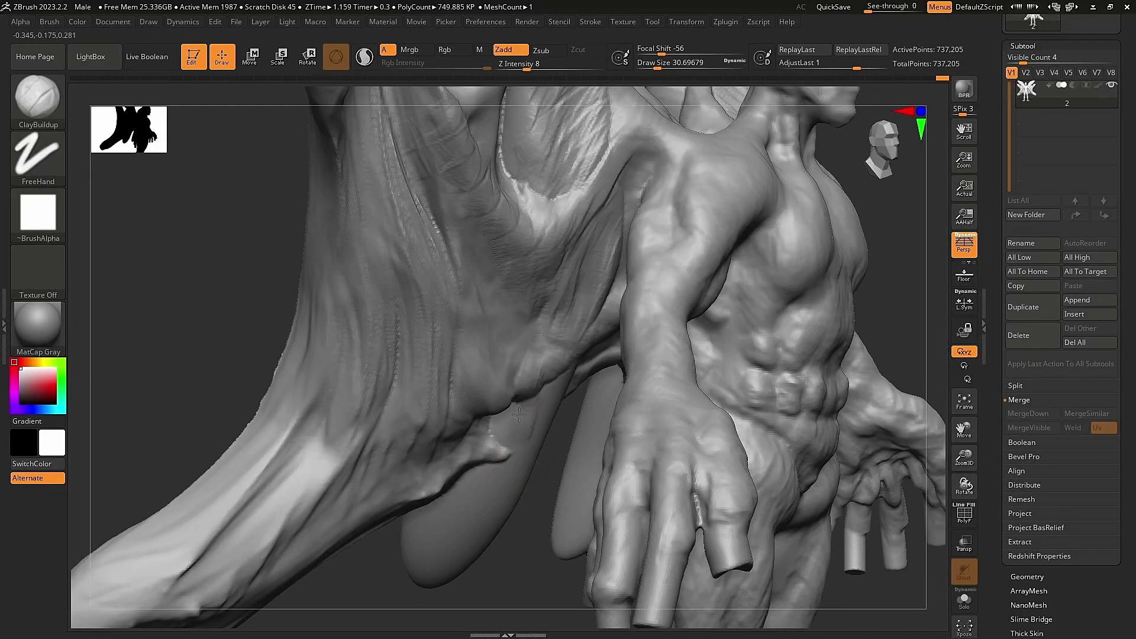
pyautogui.moveTo(518, 416); pyautogui.dragTo(484, 233, button='right')
pyautogui.moveTo(495, 285); pyautogui.dragTo(564, 274, button='right')
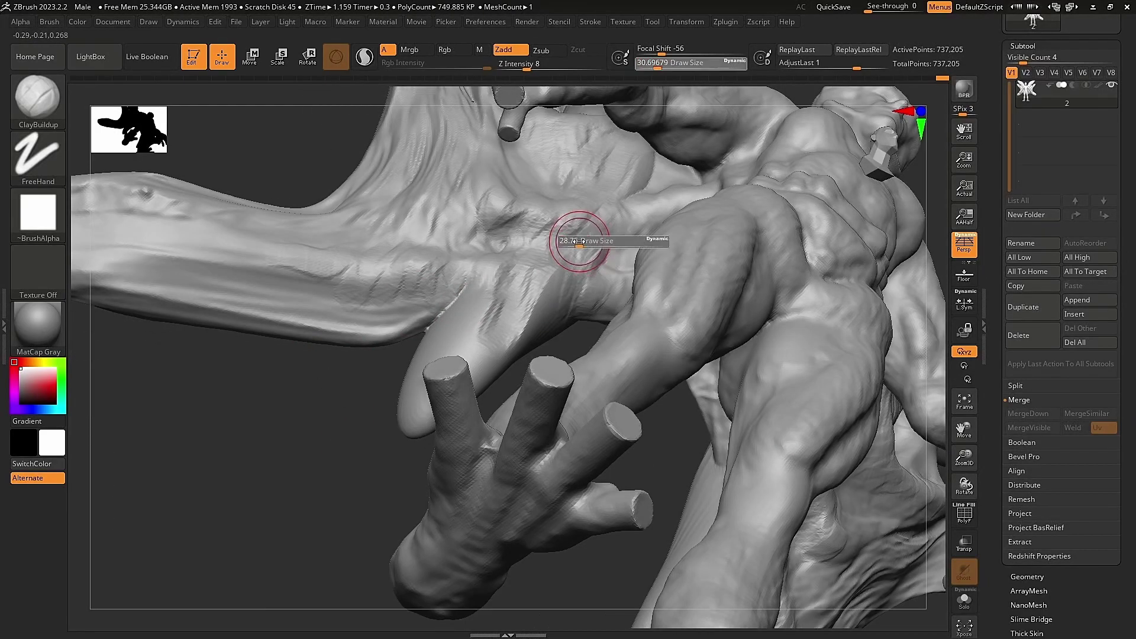
pyautogui.moveTo(471, 252); pyautogui.dragTo(658, 290, button='right')
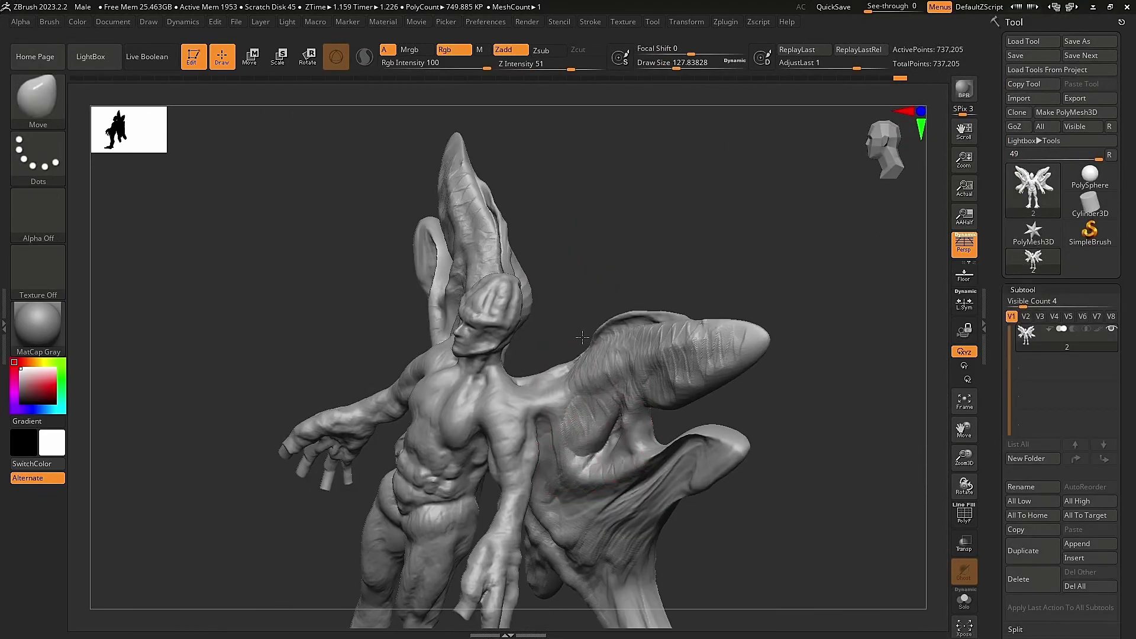
pyautogui.moveTo(582, 337)
pyautogui.mouseDown(button='right')
pyautogui.moveTo(596, 431)
pyautogui.moveTo(520, 355)
pyautogui.moveTo(529, 365)
pyautogui.mouseUp(button='right')
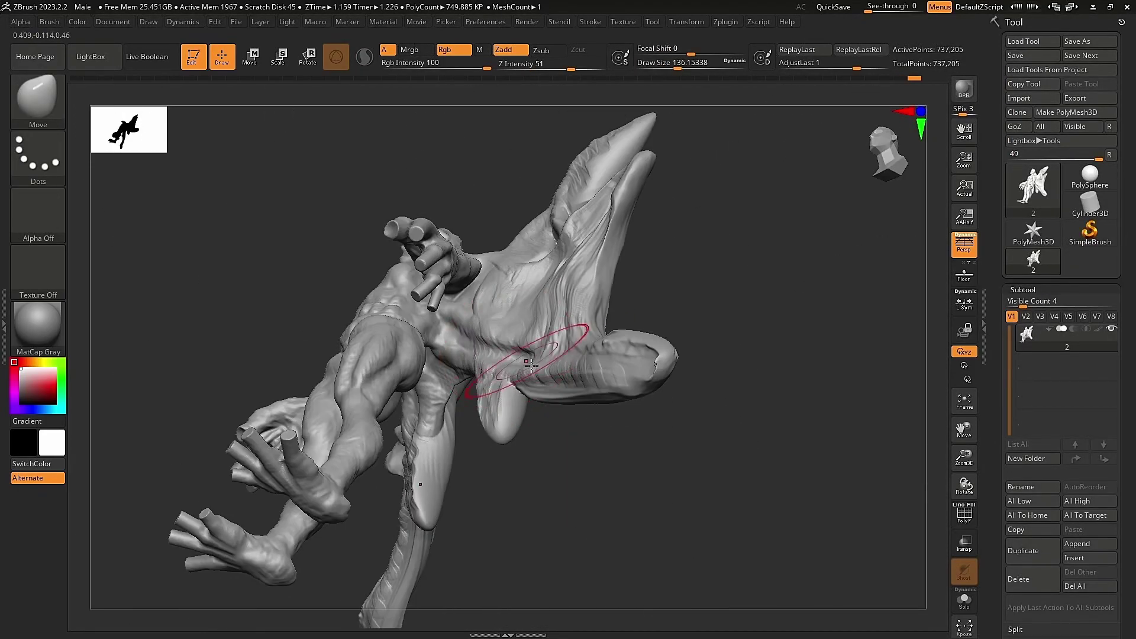
# From a side view, stretch the upper wing outward to the right, then turn to the back.
pyautogui.moveTo(566, 302)
pyautogui.mouseDown(button='right')
pyautogui.moveTo(622, 320)
pyautogui.moveTo(462, 379)
pyautogui.moveTo(424, 246)
pyautogui.moveTo(874, 153)
pyautogui.moveTo(582, 326)
pyautogui.moveTo(479, 261)
pyautogui.moveTo(368, 292)
pyautogui.moveTo(498, 203)
pyautogui.moveTo(652, 337)
pyautogui.moveTo(527, 355)
pyautogui.moveTo(625, 358)
pyautogui.mouseUp(button='right')
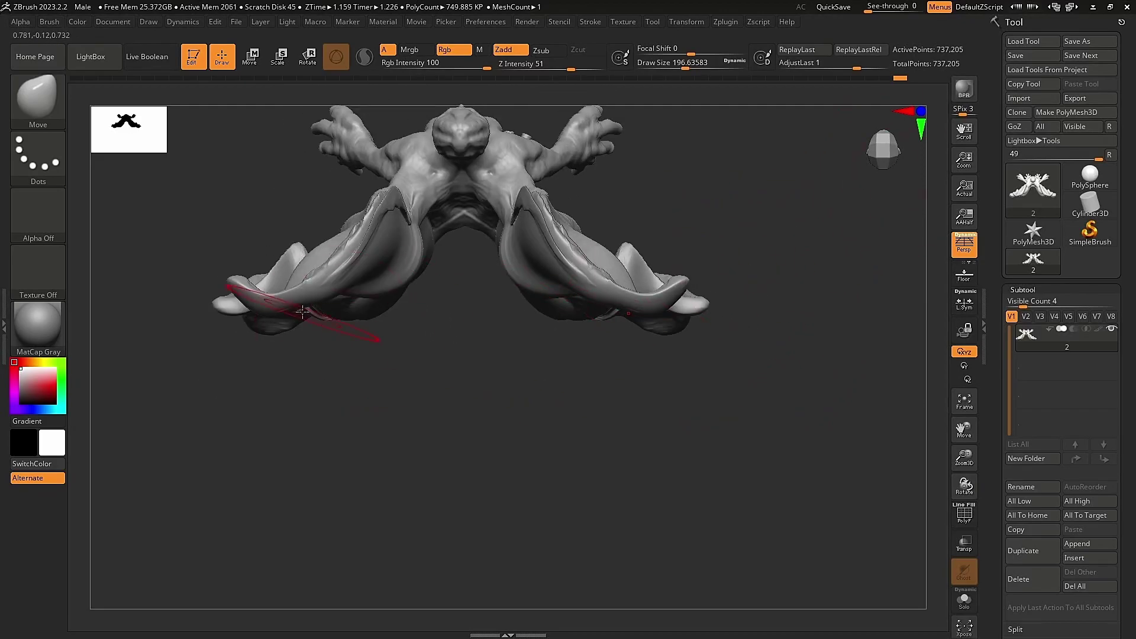
pyautogui.moveTo(302, 311)
pyautogui.mouseDown(button='right')
pyautogui.moveTo(684, 253)
pyautogui.moveTo(643, 268)
pyautogui.mouseUp(button='right')
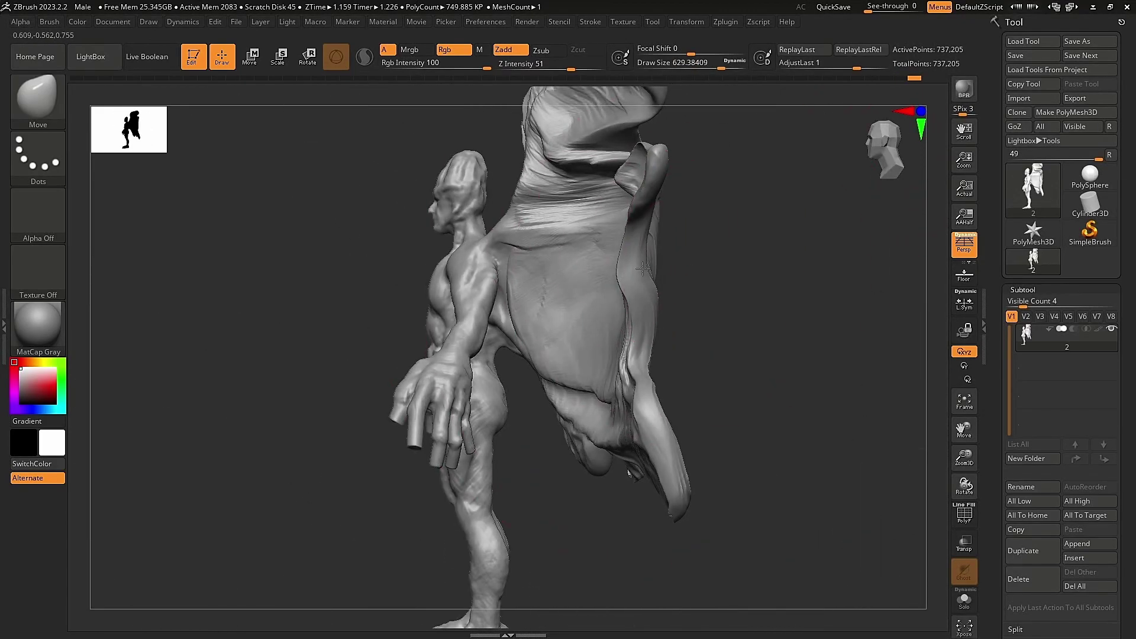
pyautogui.moveTo(590, 182); pyautogui.dragTo(782, 187)
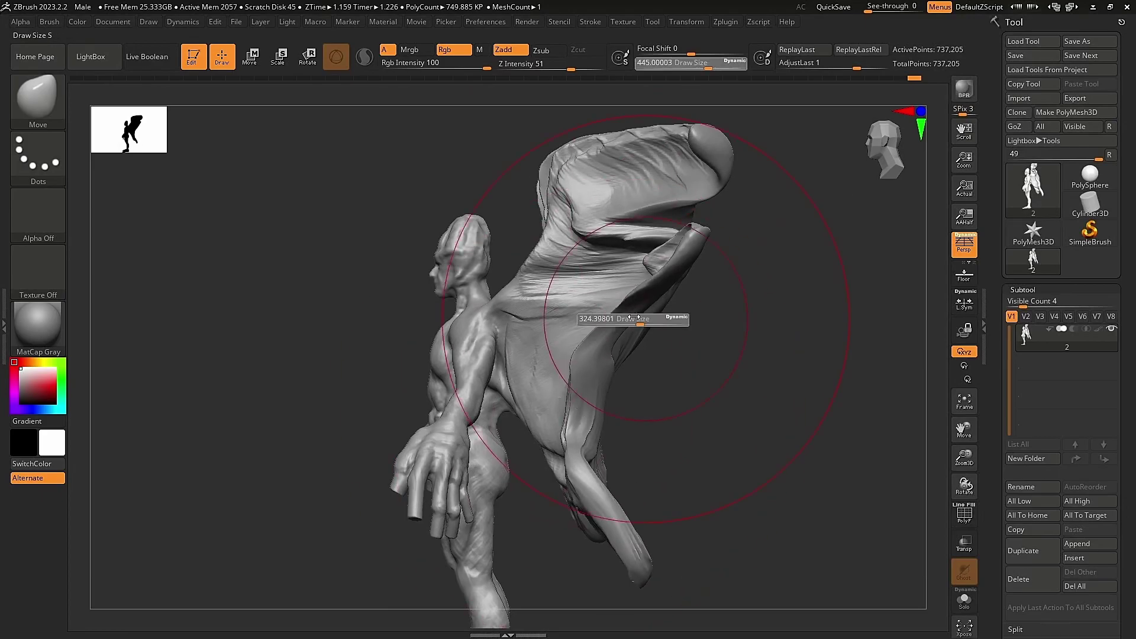
pyautogui.moveTo(614, 322)
pyautogui.mouseDown(button='right')
pyautogui.moveTo(596, 418)
pyautogui.moveTo(545, 316)
pyautogui.mouseUp(button='right')
pyautogui.keyDown('alt'); pyautogui.moveTo(622, 358); pyautogui.dragTo(608, 448, button='right'); pyautogui.keyUp('alt')
# Frame the model, return to the clay-building brush, and set the brush size to about 51.
pyautogui.press('f')
pyautogui.keyDown('ctrl'); pyautogui.moveTo(584, 329); pyautogui.dragTo(190, 233, button='right'); pyautogui.keyUp('ctrl')
pyautogui.press('b')
pyautogui.press('c')
pyautogui.press('b')
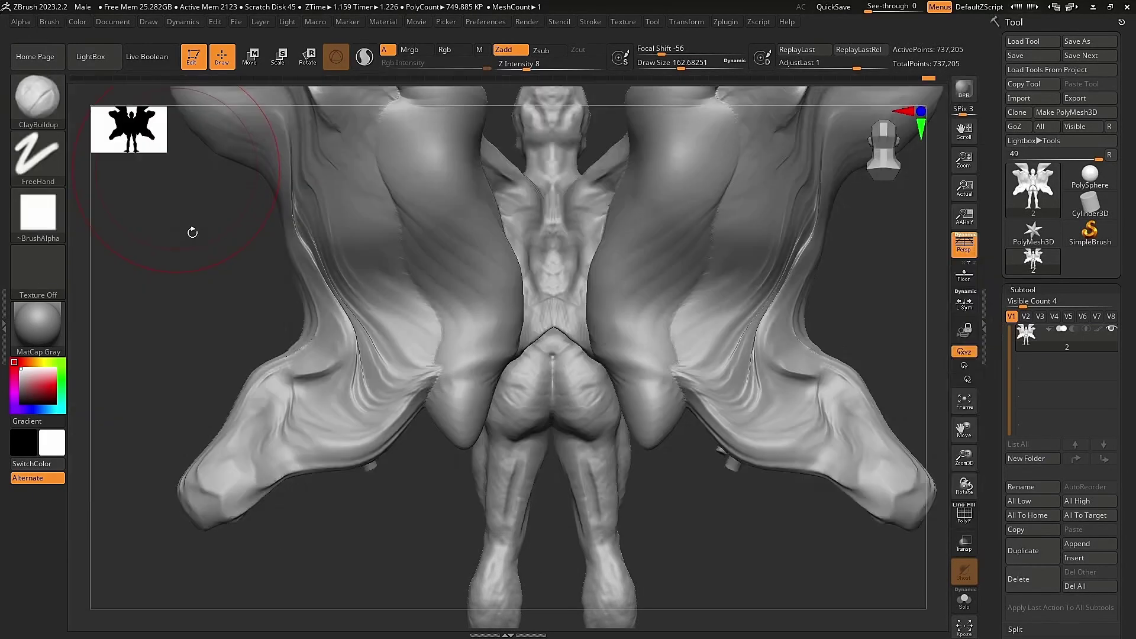
pyautogui.hotkey('shift', 'f')
pyautogui.hotkey('shift', 'f')
pyautogui.press('s')
pyautogui.moveTo(405, 308); pyautogui.dragTo(402, 309)
pyautogui.click(883, 148)
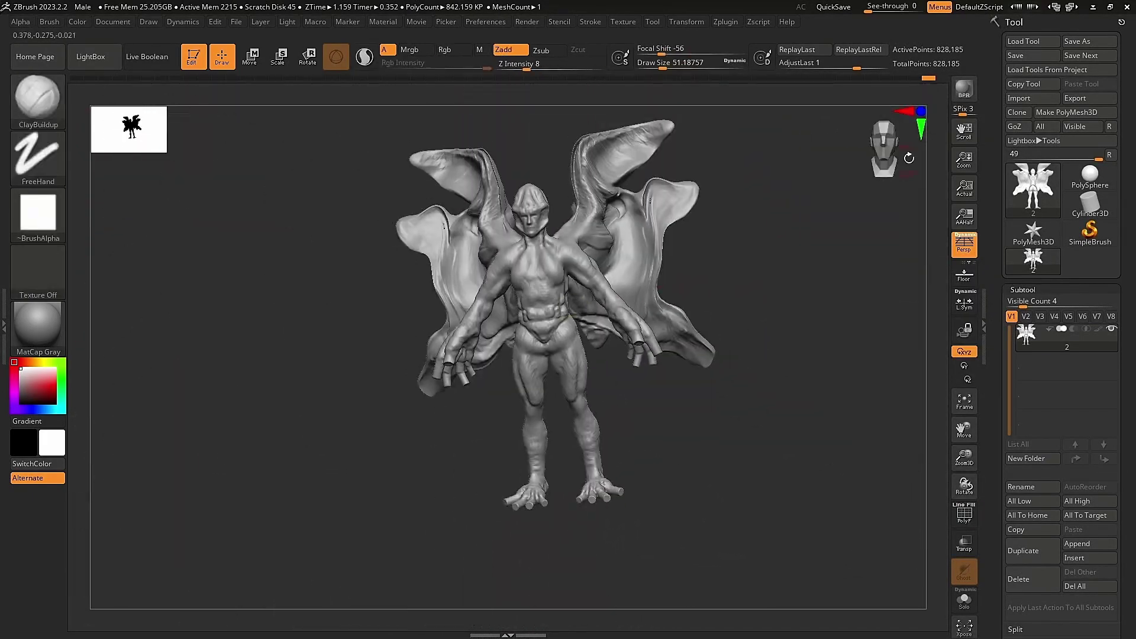
# Orbit to a centred, symmetric back view of the wings.
pyautogui.moveTo(597, 288)
pyautogui.mouseDown(button='right')
pyautogui.moveTo(580, 296)
pyautogui.moveTo(571, 367)
pyautogui.moveTo(392, 363)
pyautogui.moveTo(452, 329)
pyautogui.mouseUp(button='right')
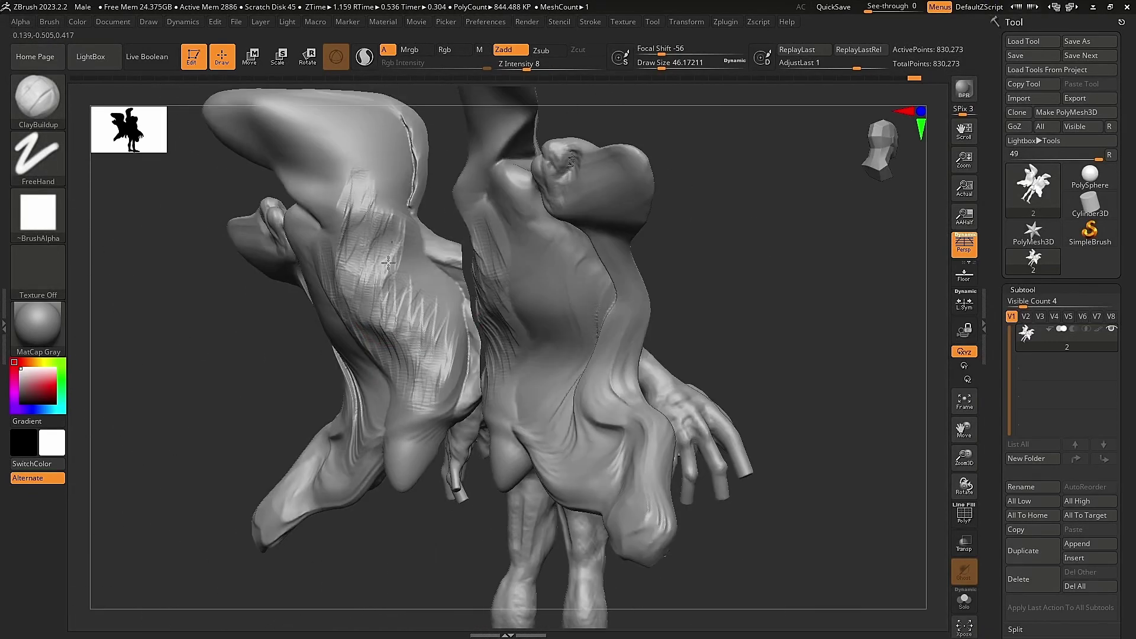
pyautogui.moveTo(443, 168)
pyautogui.mouseDown(button='right')
pyautogui.moveTo(332, 254)
pyautogui.moveTo(464, 421)
pyautogui.mouseUp(button='right')
pyautogui.moveTo(245, 247); pyautogui.dragTo(487, 285, button='right')
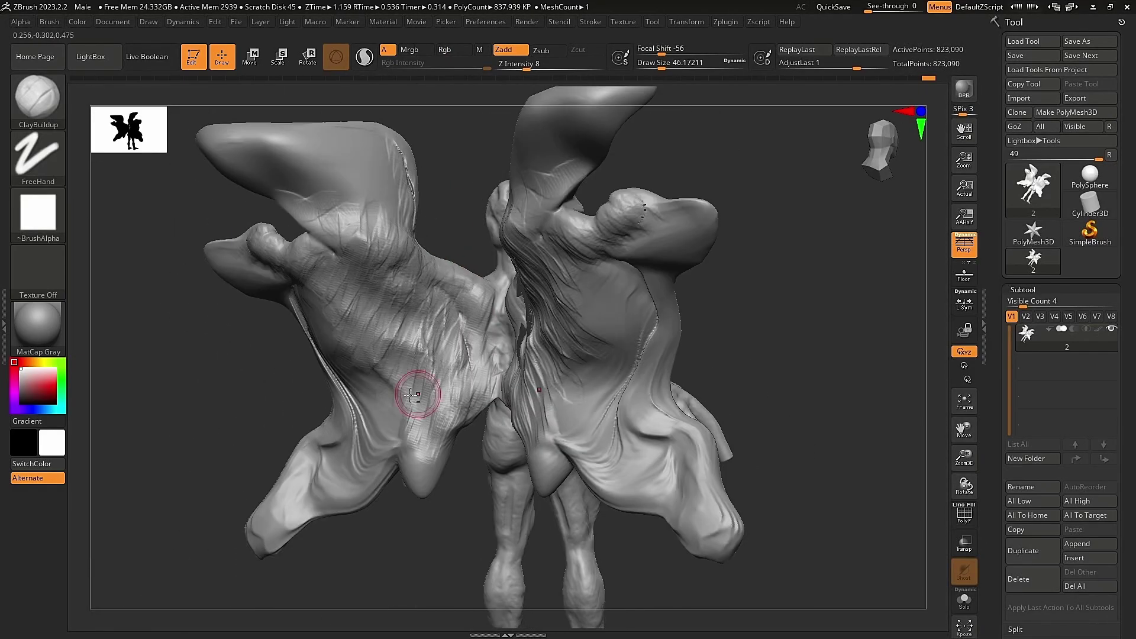
pyautogui.moveTo(412, 394)
pyautogui.mouseDown(button='right')
pyautogui.moveTo(355, 256)
pyautogui.moveTo(255, 318)
pyautogui.mouseUp(button='right')
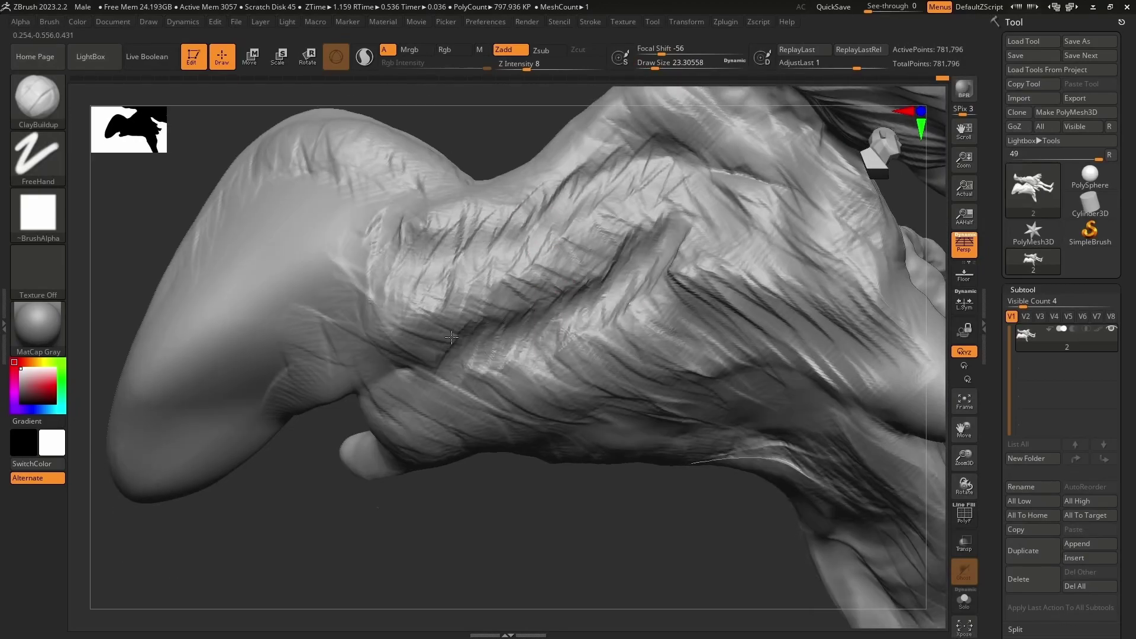
pyautogui.moveTo(497, 163); pyautogui.dragTo(388, 397)
pyautogui.moveTo(583, 520); pyautogui.dragTo(580, 245)
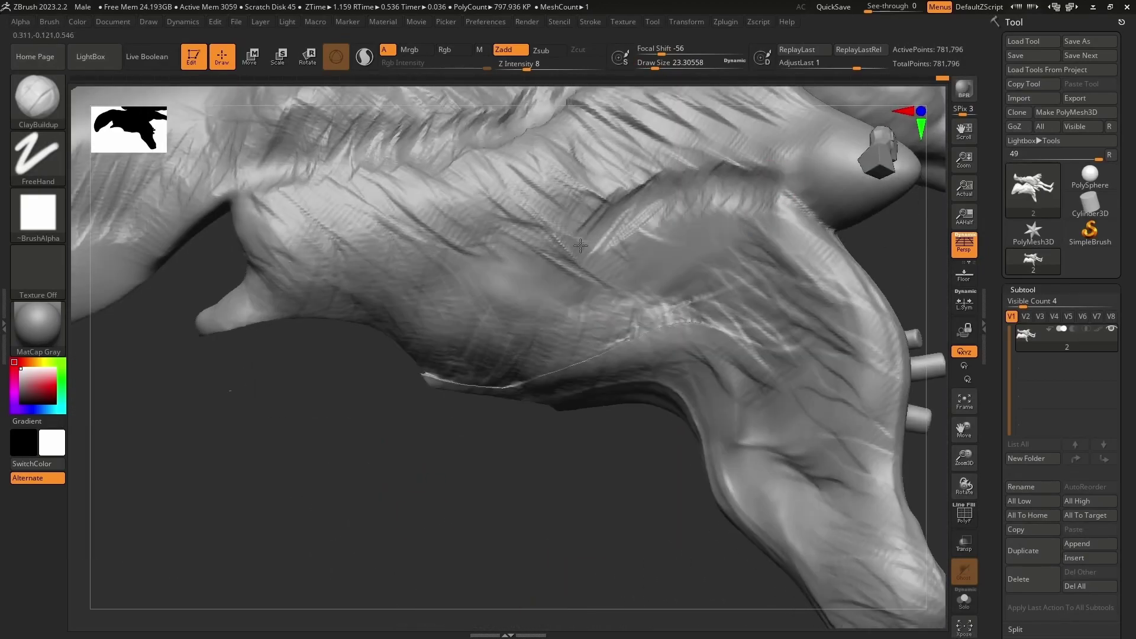
# Orbit around the wing tip and underside, ending on a front view of the figure.
pyautogui.moveTo(549, 493); pyautogui.dragTo(720, 392)
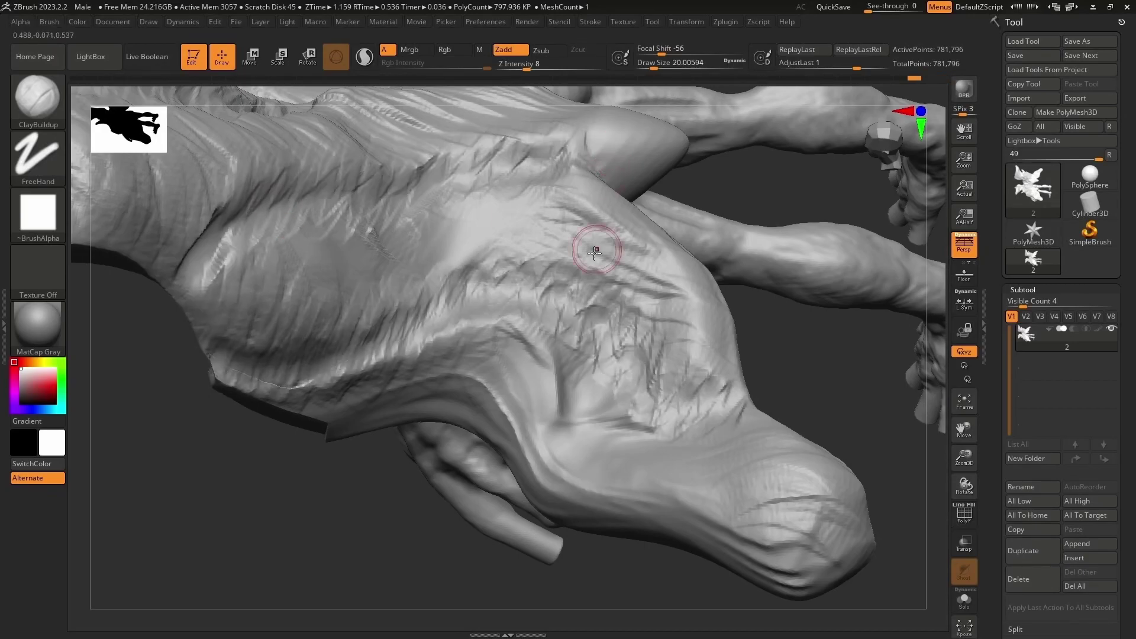
pyautogui.moveTo(594, 253); pyautogui.dragTo(643, 296, button='right')
pyautogui.moveTo(361, 223); pyautogui.dragTo(229, 389, button='right')
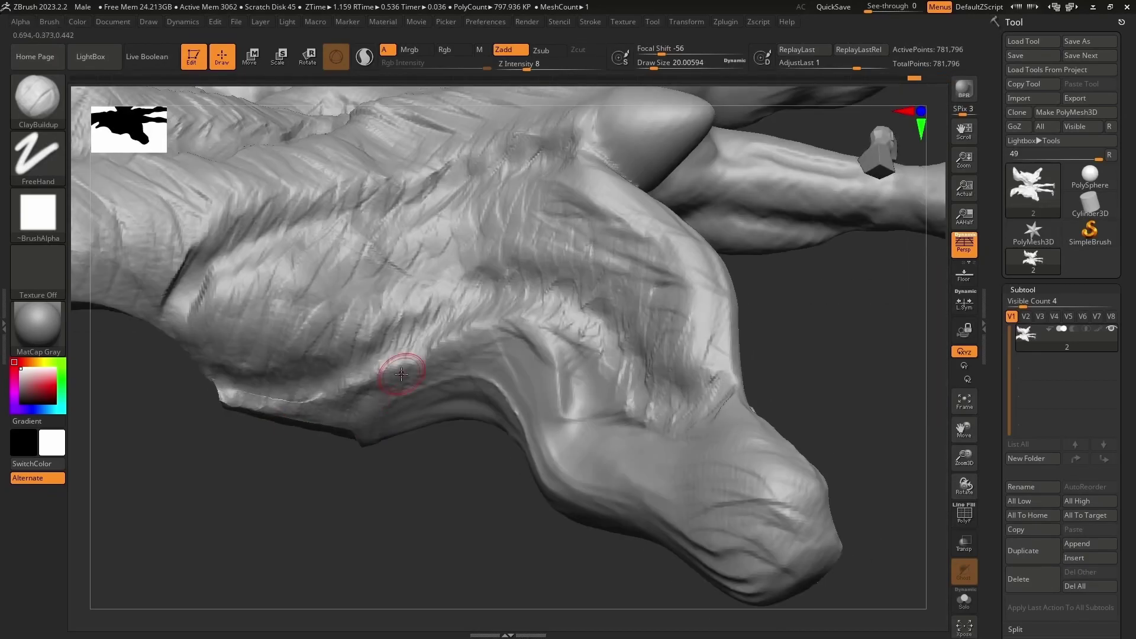
pyautogui.moveTo(502, 371); pyautogui.dragTo(609, 341, button='right')
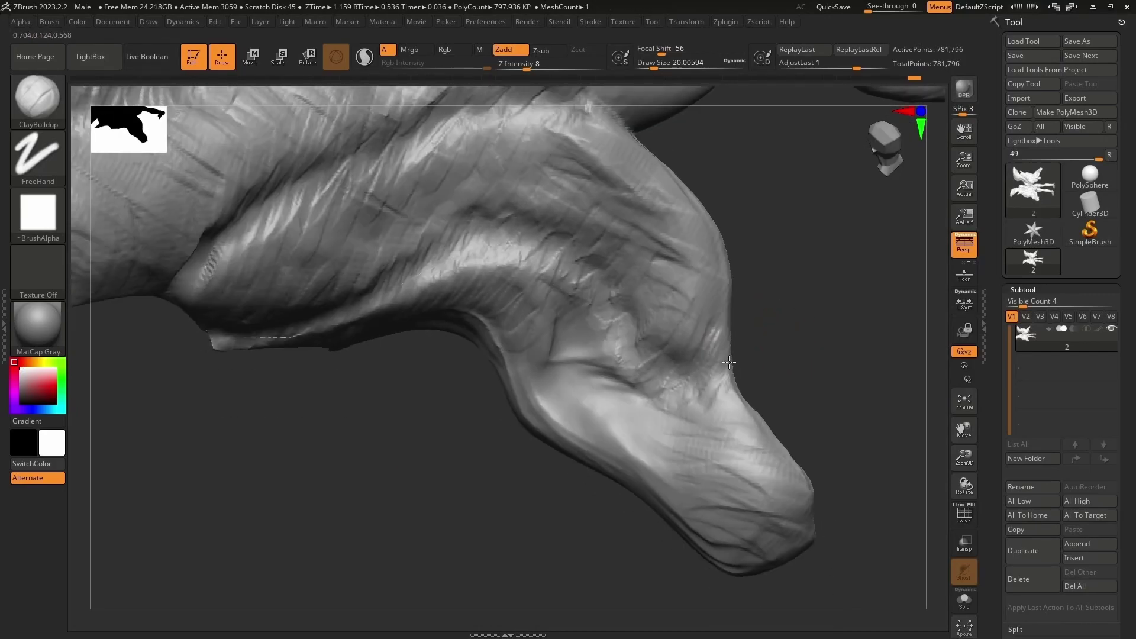
pyautogui.moveTo(739, 162); pyautogui.dragTo(228, 329, button='right')
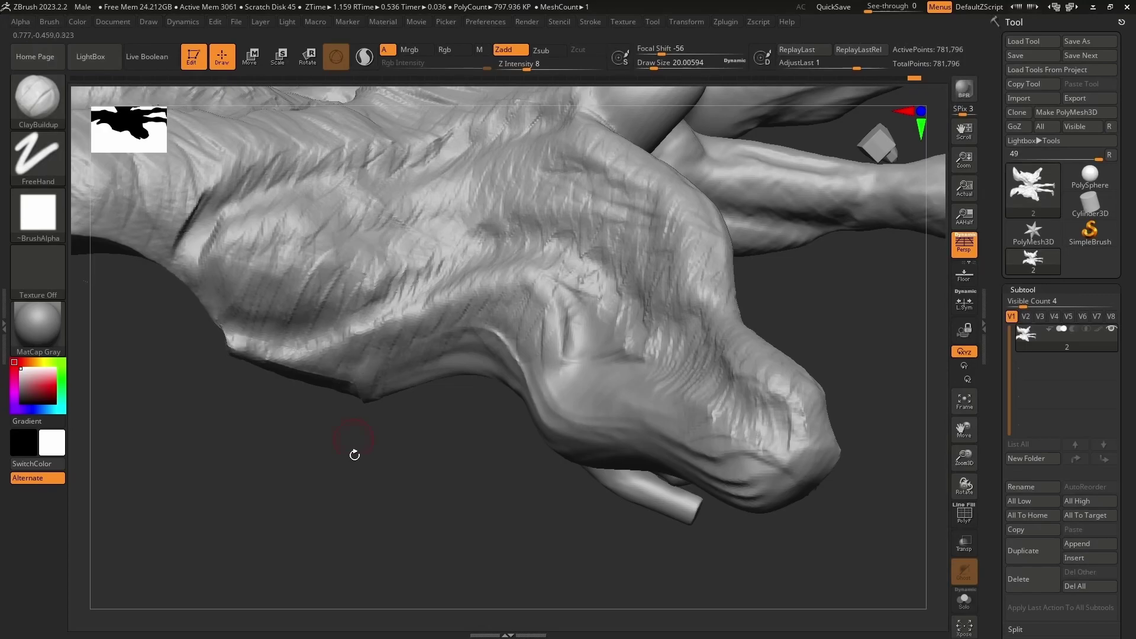
pyautogui.moveTo(354, 455); pyautogui.dragTo(475, 308, button='right')
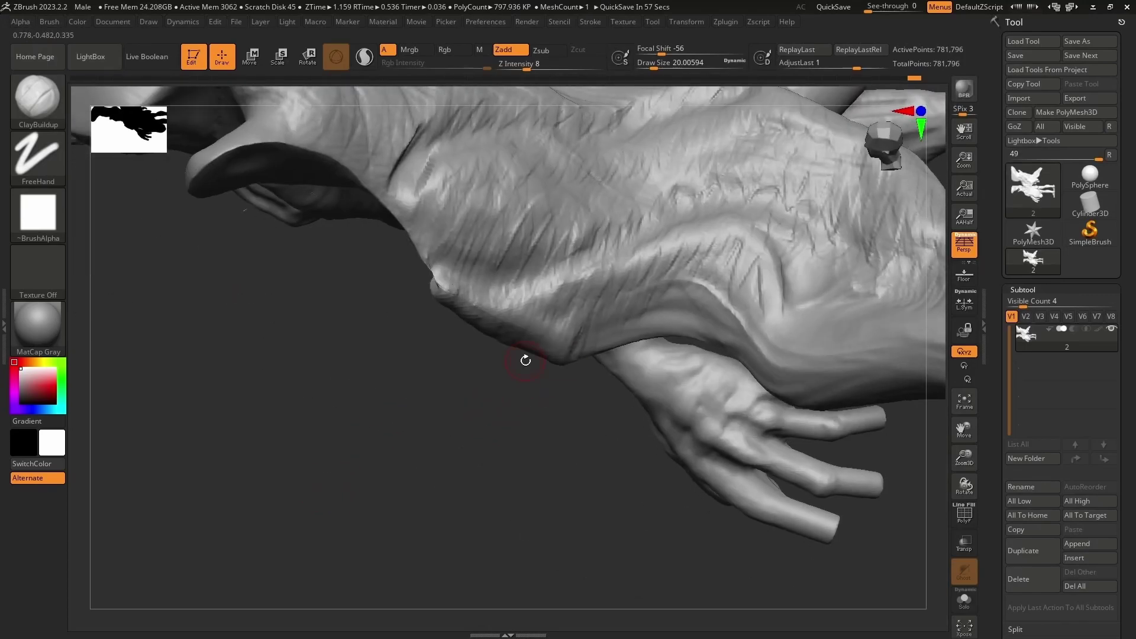
pyautogui.moveTo(525, 360); pyautogui.dragTo(705, 231, button='right')
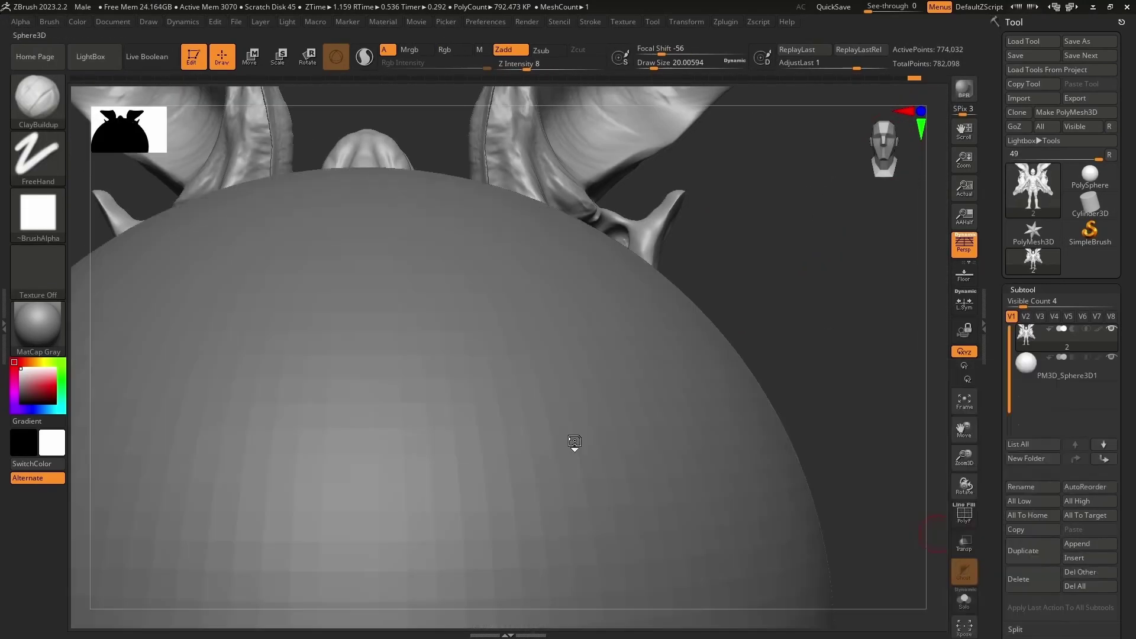
# Shrink the new sphere to a small shape with Transpose (W).
pyautogui.press('w')
pyautogui.moveTo(574, 441); pyautogui.dragTo(430, 384, button='right')
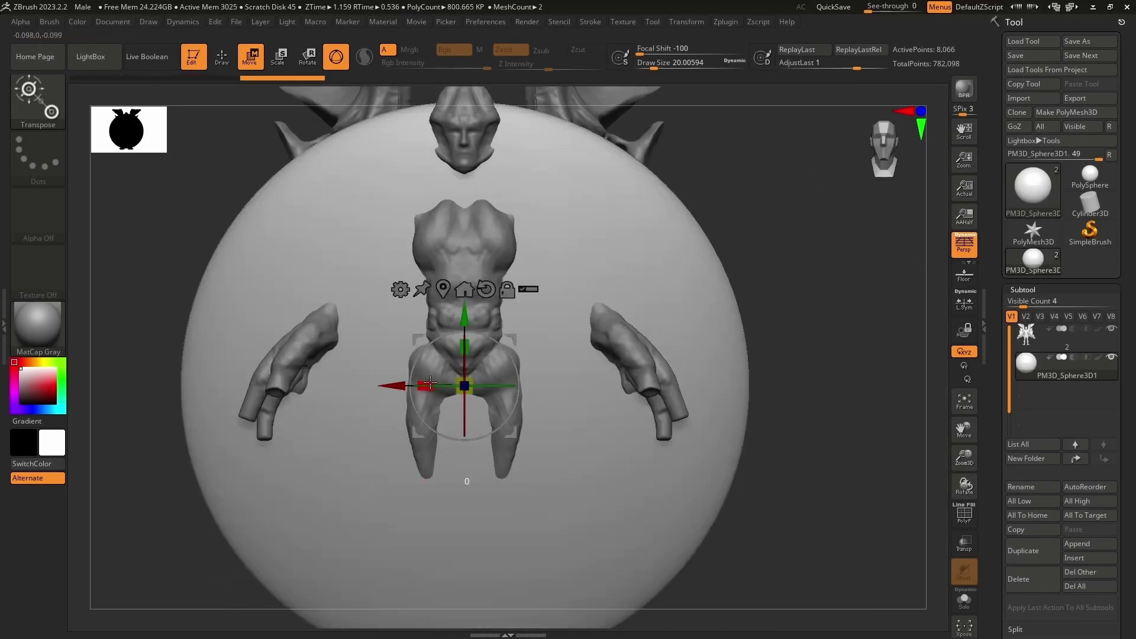
pyautogui.moveTo(430, 384); pyautogui.dragTo(464, 456)
pyautogui.moveTo(506, 341); pyautogui.dragTo(260, 260, button='right')
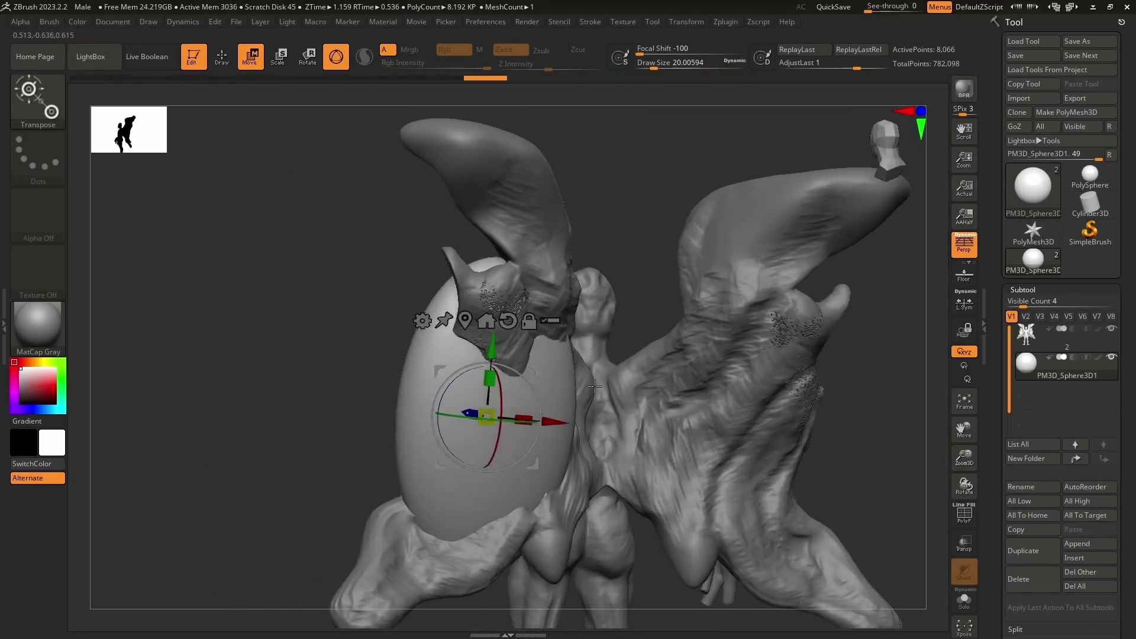
# Stretch the sphere into a tall membrane shape with the brush enlarged to 186.6.
pyautogui.press('q')
pyautogui.press('s')
pyautogui.moveTo(259, 260); pyautogui.dragTo(278, 260)
pyautogui.moveTo(278, 261)
pyautogui.mouseDown(button='right')
pyautogui.moveTo(408, 388)
pyautogui.moveTo(550, 366)
pyautogui.mouseUp(button='right')
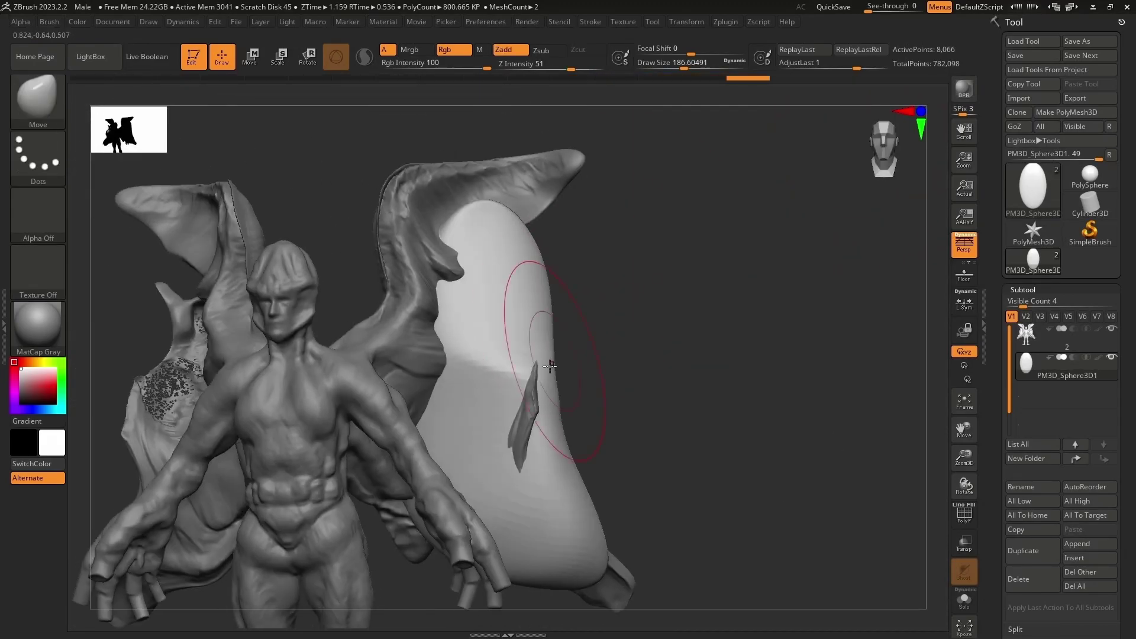
pyautogui.moveTo(487, 346)
pyautogui.mouseDown(button='right')
pyautogui.moveTo(664, 213)
pyautogui.moveTo(639, 251)
pyautogui.mouseUp(button='right')
# Mirror the membrane across X with SubTool Master, select ClayBuildup, and merge it into the figure.
pyautogui.click(726, 21)
pyautogui.click(764, 65)
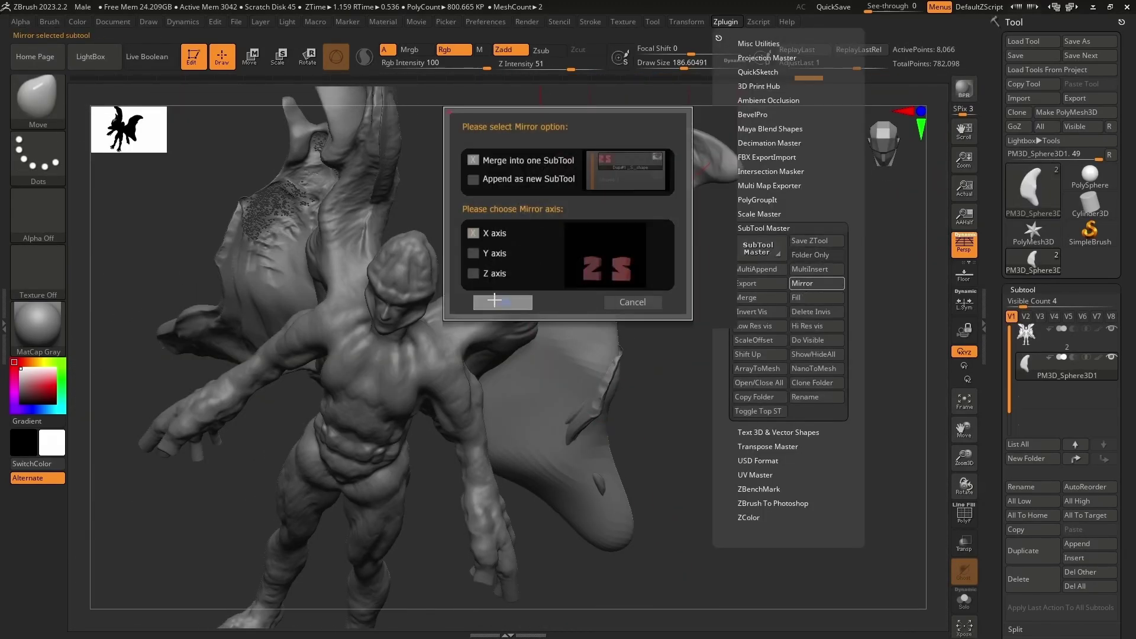
pyautogui.click(507, 300)
pyautogui.press('b')
pyautogui.click(167, 107)
pyautogui.click(1028, 421)
pyautogui.click(858, 451)
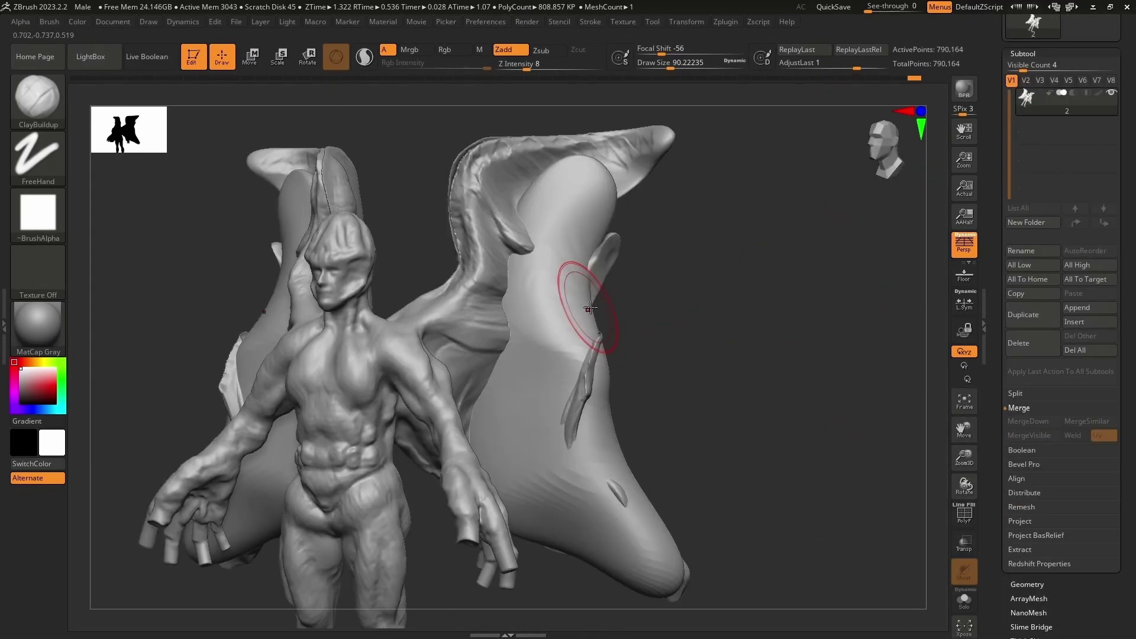
# Zoom in on the wings and select the Move brush (B, M, V).
pyautogui.moveTo(587, 354)
pyautogui.mouseDown(button='right')
pyautogui.moveTo(697, 330)
pyautogui.moveTo(690, 278)
pyautogui.moveTo(571, 233)
pyautogui.moveTo(609, 190)
pyautogui.moveTo(442, 249)
pyautogui.moveTo(305, 329)
pyautogui.moveTo(507, 278)
pyautogui.moveTo(393, 368)
pyautogui.moveTo(527, 391)
pyautogui.moveTo(503, 278)
pyautogui.moveTo(558, 271)
pyautogui.moveTo(496, 285)
pyautogui.moveTo(118, 142)
pyautogui.mouseUp(button='right')
pyautogui.press('b')
pyautogui.press('m')
pyautogui.press('v')
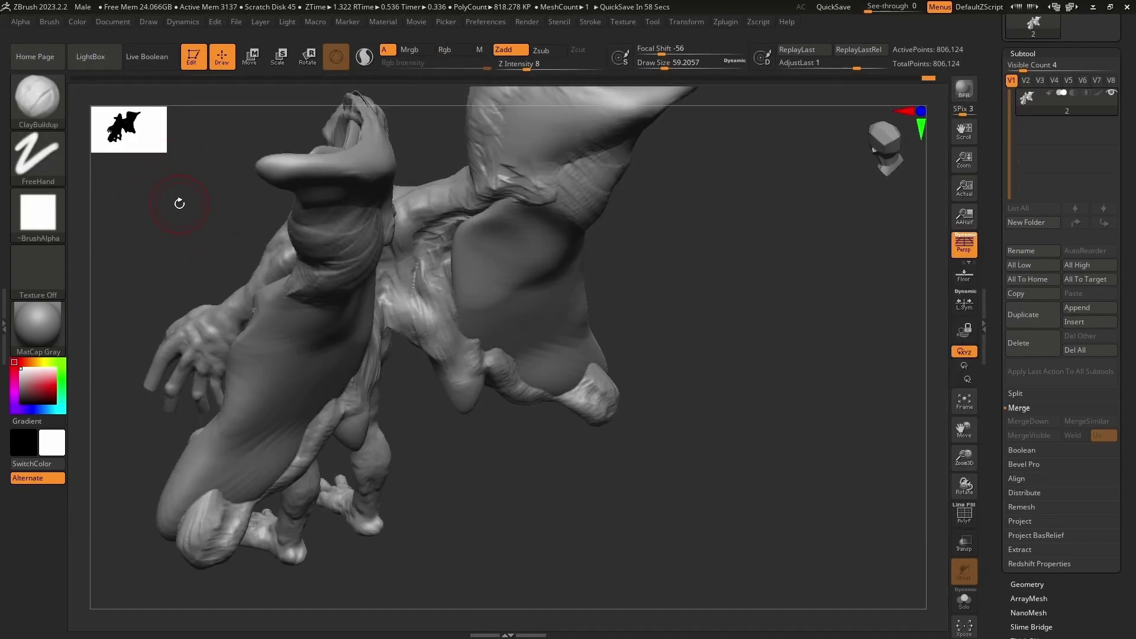
# Orbit around the wings and legs to check the membranes from several angles.
pyautogui.moveTo(179, 204); pyautogui.dragTo(375, 322, button='right')
pyautogui.moveTo(433, 375)
pyautogui.mouseDown(button='right')
pyautogui.moveTo(266, 423)
pyautogui.moveTo(698, 290)
pyautogui.moveTo(229, 442)
pyautogui.moveTo(732, 262)
pyautogui.mouseUp(button='right')
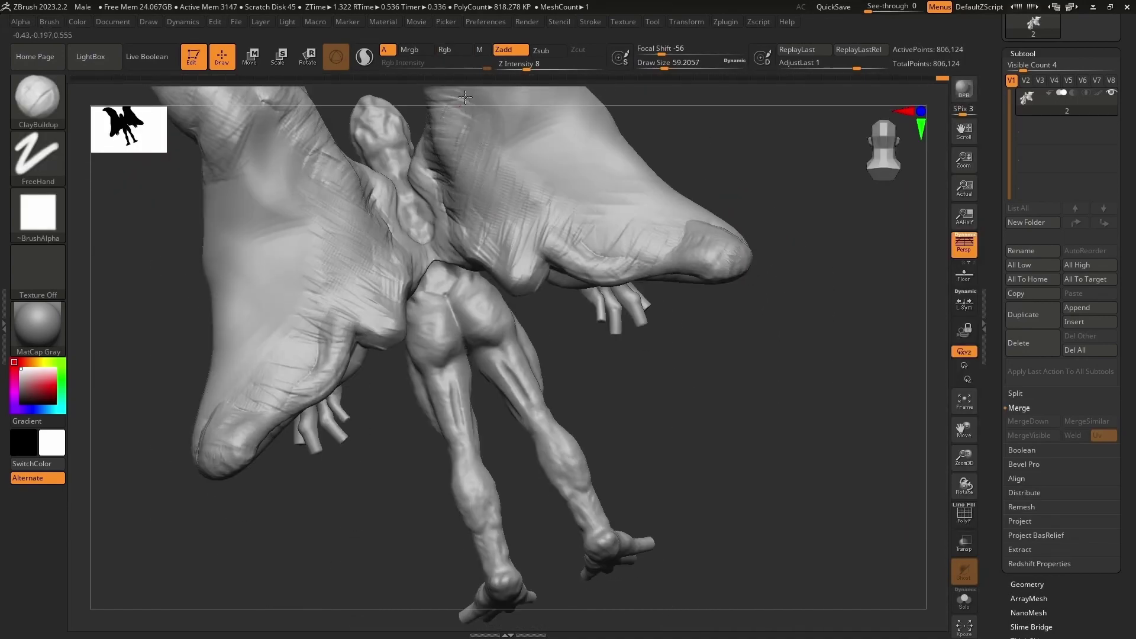
pyautogui.moveTo(649, 252); pyautogui.dragTo(532, 428, button='right')
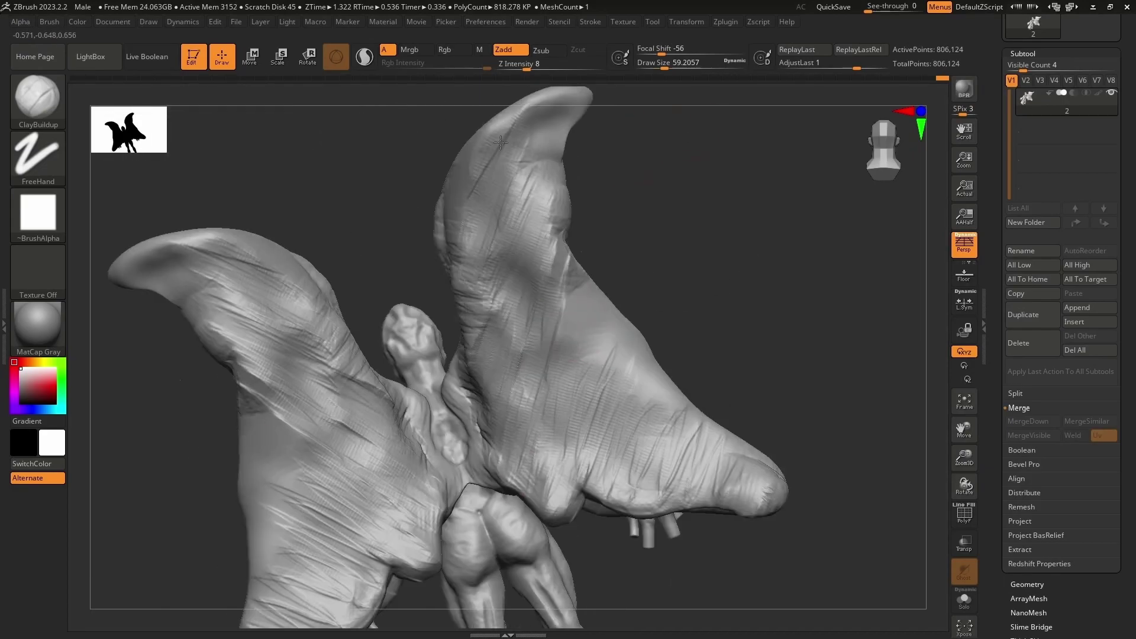
pyautogui.moveTo(592, 344); pyautogui.dragTo(613, 417, button='right')
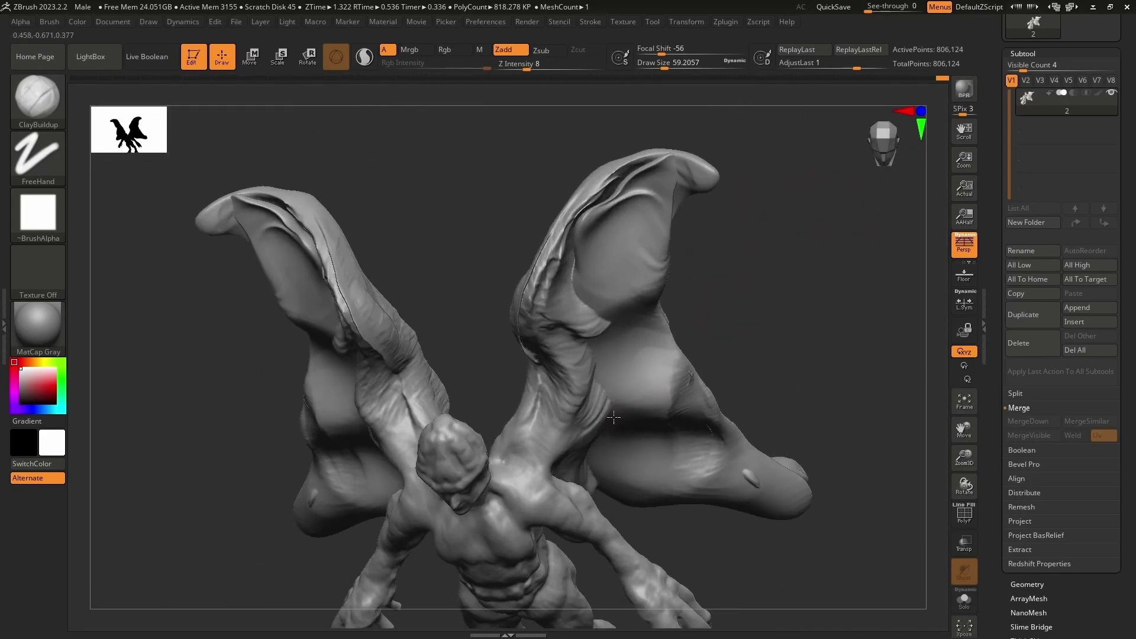
pyautogui.moveTo(591, 285); pyautogui.dragTo(682, 164, button='right')
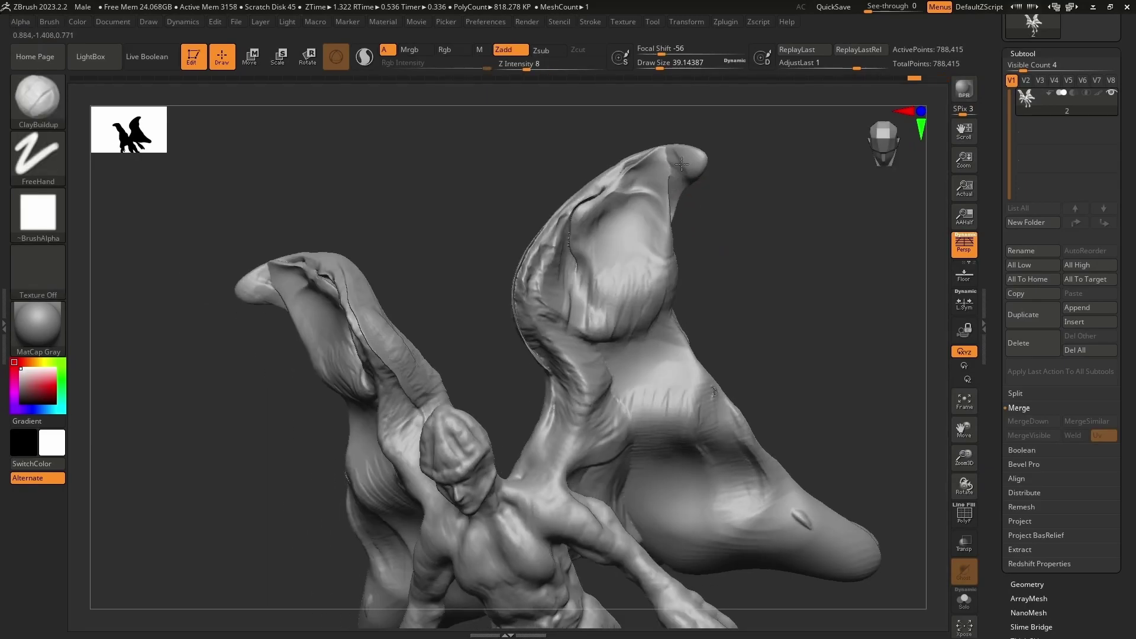
pyautogui.moveTo(599, 173)
pyautogui.mouseDown(button='right')
pyautogui.moveTo(685, 261)
pyautogui.moveTo(555, 239)
pyautogui.moveTo(609, 229)
pyautogui.moveTo(636, 172)
pyautogui.moveTo(510, 343)
pyautogui.moveTo(482, 321)
pyautogui.moveTo(497, 319)
pyautogui.moveTo(456, 436)
pyautogui.moveTo(485, 343)
pyautogui.moveTo(474, 278)
pyautogui.moveTo(439, 243)
pyautogui.moveTo(538, 344)
pyautogui.moveTo(497, 336)
pyautogui.mouseUp(button='right')
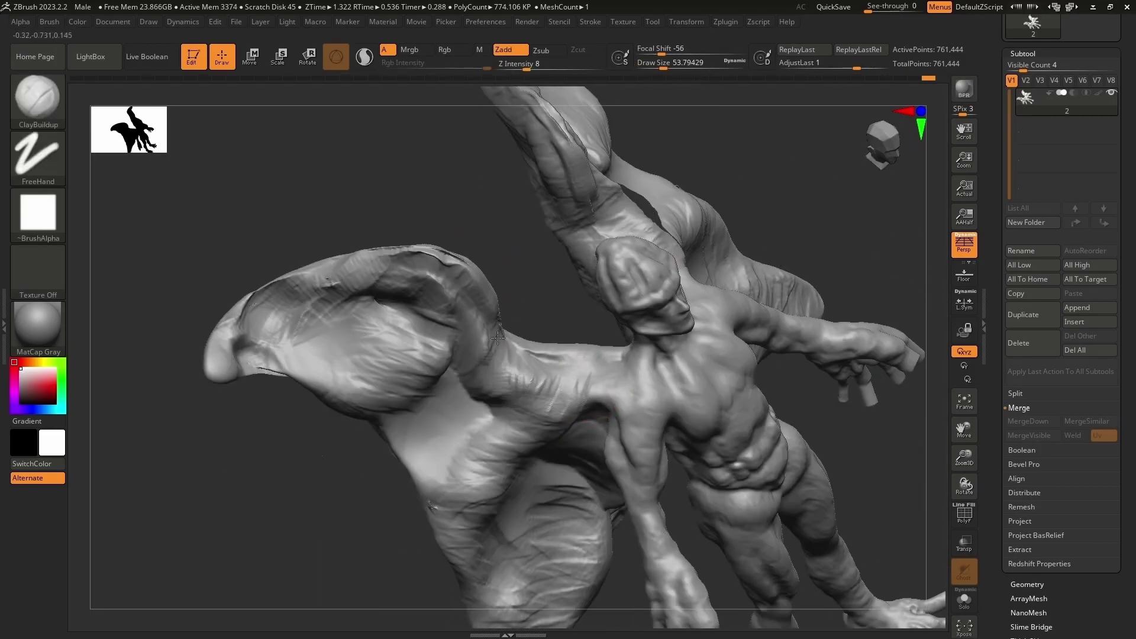
# Orbit behind the figure and build up ridged clay patches across the wing membrane.
pyautogui.moveTo(457, 298)
pyautogui.mouseDown(button='right')
pyautogui.moveTo(531, 283)
pyautogui.moveTo(500, 303)
pyautogui.mouseUp(button='right')
pyautogui.moveTo(567, 193); pyautogui.dragTo(513, 327, button='right')
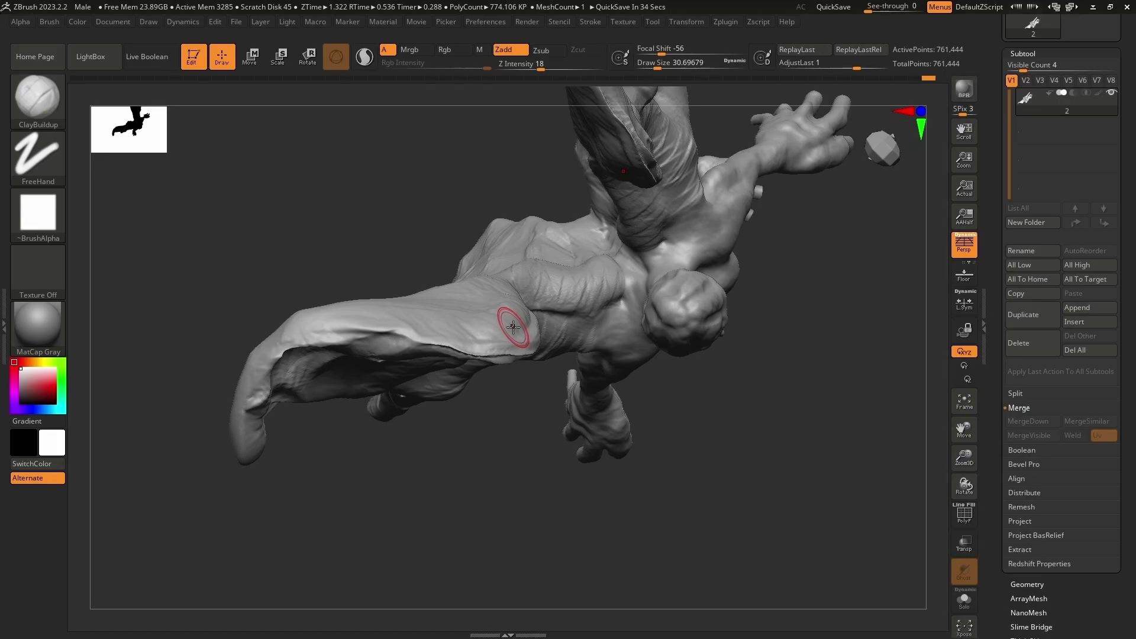
pyautogui.moveTo(576, 292)
pyautogui.mouseDown(button='right')
pyautogui.moveTo(451, 405)
pyautogui.moveTo(520, 482)
pyautogui.moveTo(288, 439)
pyautogui.moveTo(510, 358)
pyautogui.moveTo(437, 336)
pyautogui.moveTo(574, 277)
pyautogui.mouseUp(button='right')
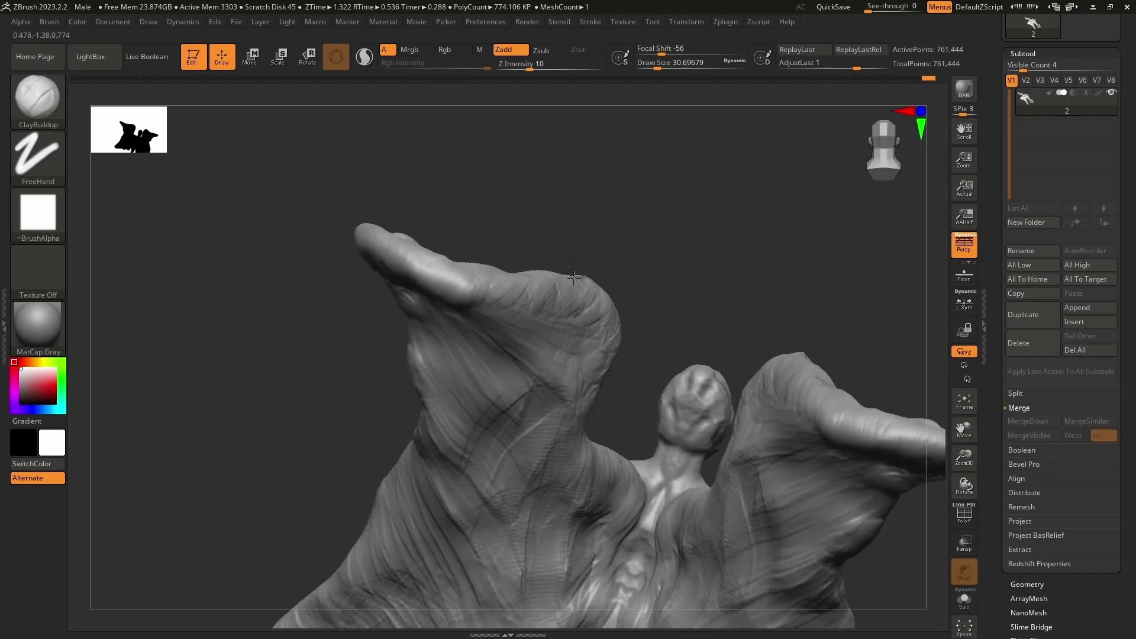
pyautogui.moveTo(489, 302)
pyautogui.mouseDown(button='right')
pyautogui.moveTo(426, 246)
pyautogui.moveTo(707, 213)
pyautogui.moveTo(490, 244)
pyautogui.mouseUp(button='right')
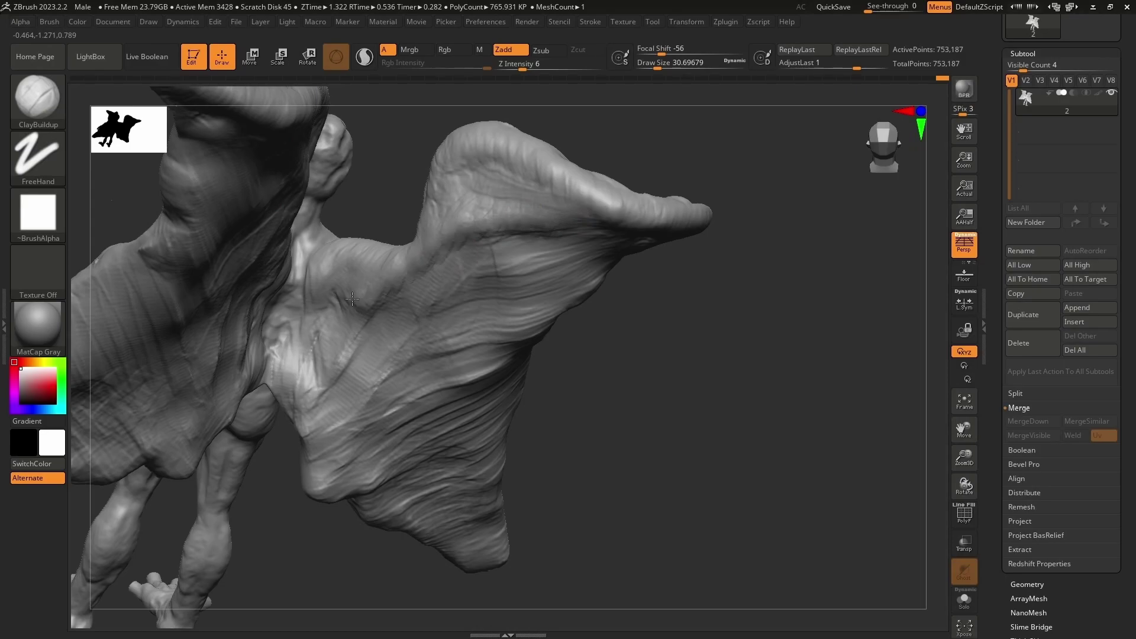
pyautogui.moveTo(352, 299)
pyautogui.mouseDown(button='right')
pyautogui.moveTo(443, 190)
pyautogui.moveTo(349, 309)
pyautogui.mouseUp(button='right')
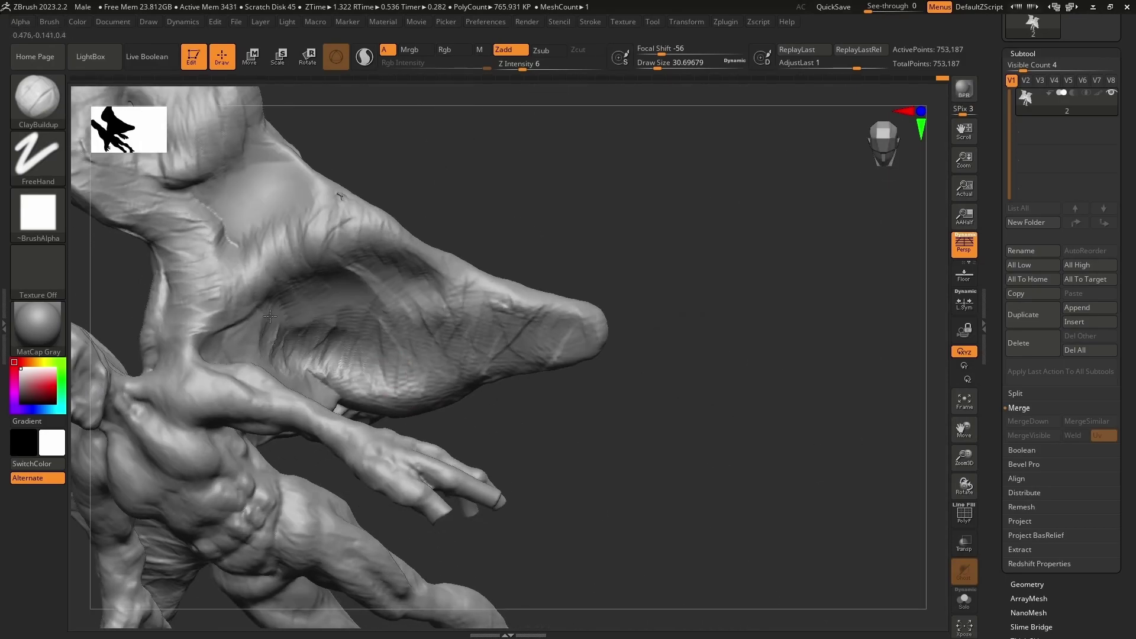
pyautogui.moveTo(270, 317); pyautogui.dragTo(507, 378)
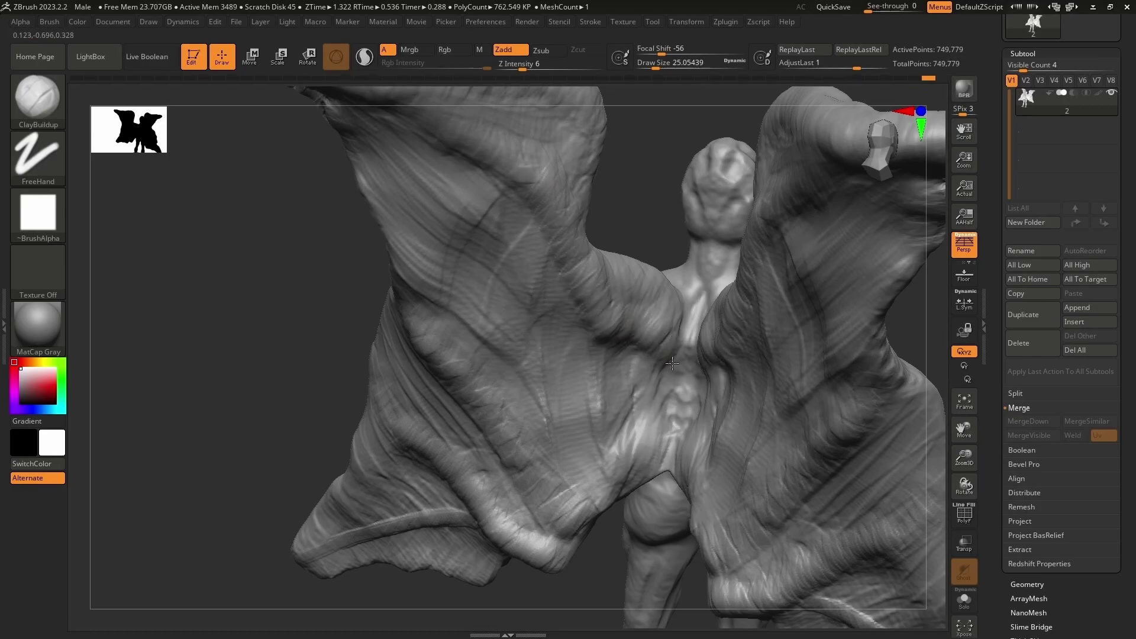
pyautogui.moveTo(673, 363); pyautogui.dragTo(632, 419)
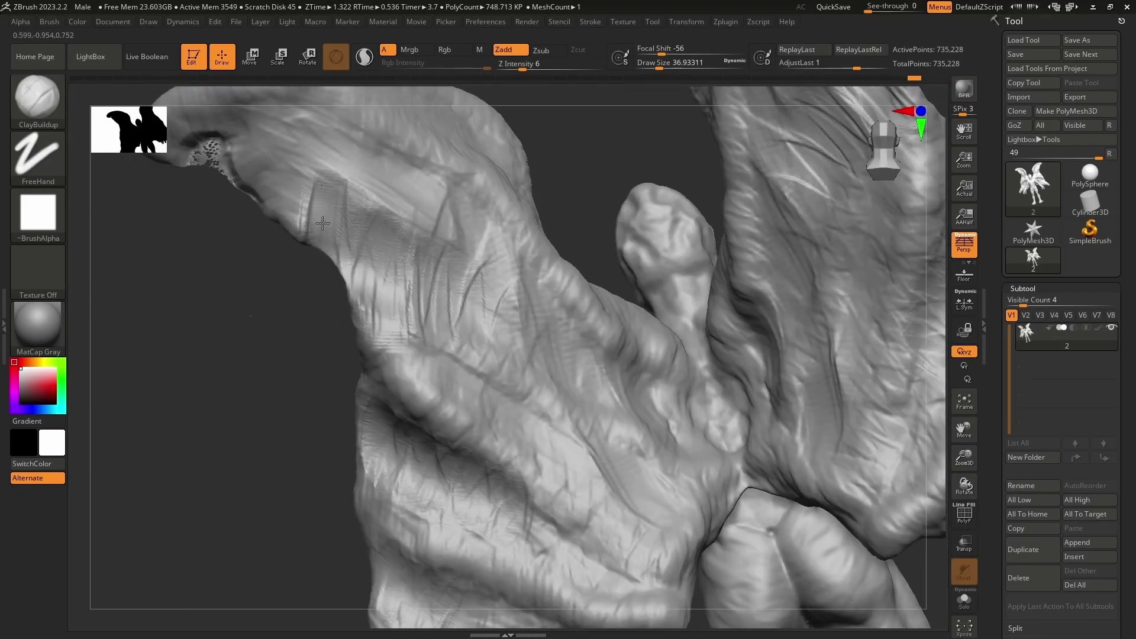
# Add faint ridged clay strokes along the wing and beside the arm, brush size about 18.5.
pyautogui.moveTo(341, 265)
pyautogui.mouseDown()
pyautogui.moveTo(622, 236)
pyautogui.moveTo(221, 329)
pyautogui.moveTo(342, 325)
pyautogui.mouseUp()
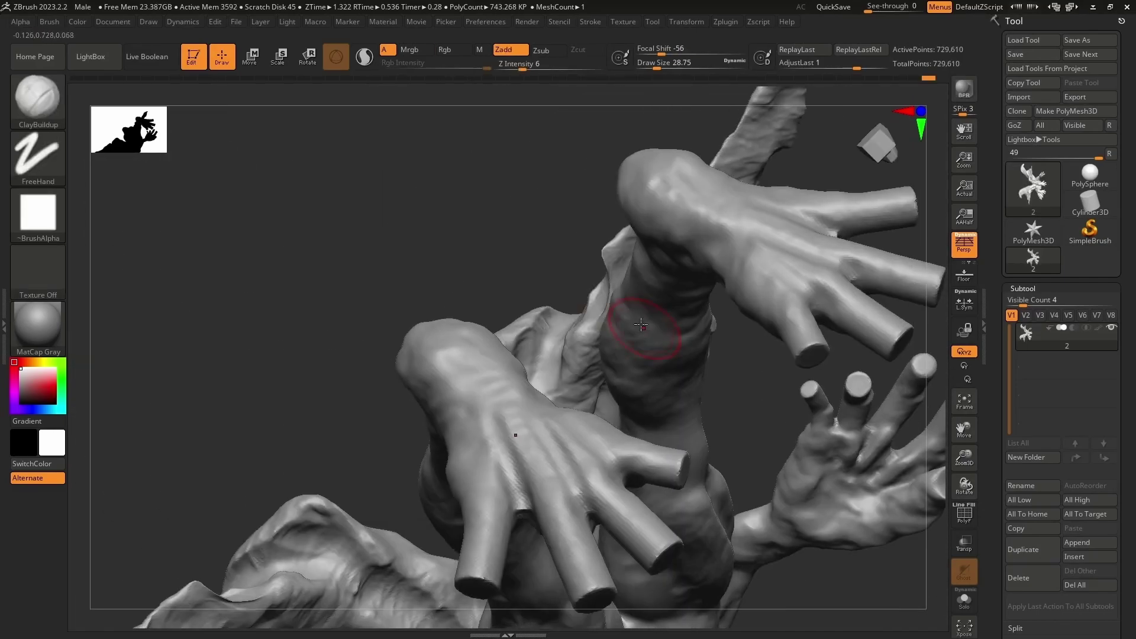
pyautogui.moveTo(641, 324); pyautogui.dragTo(639, 279, button='right')
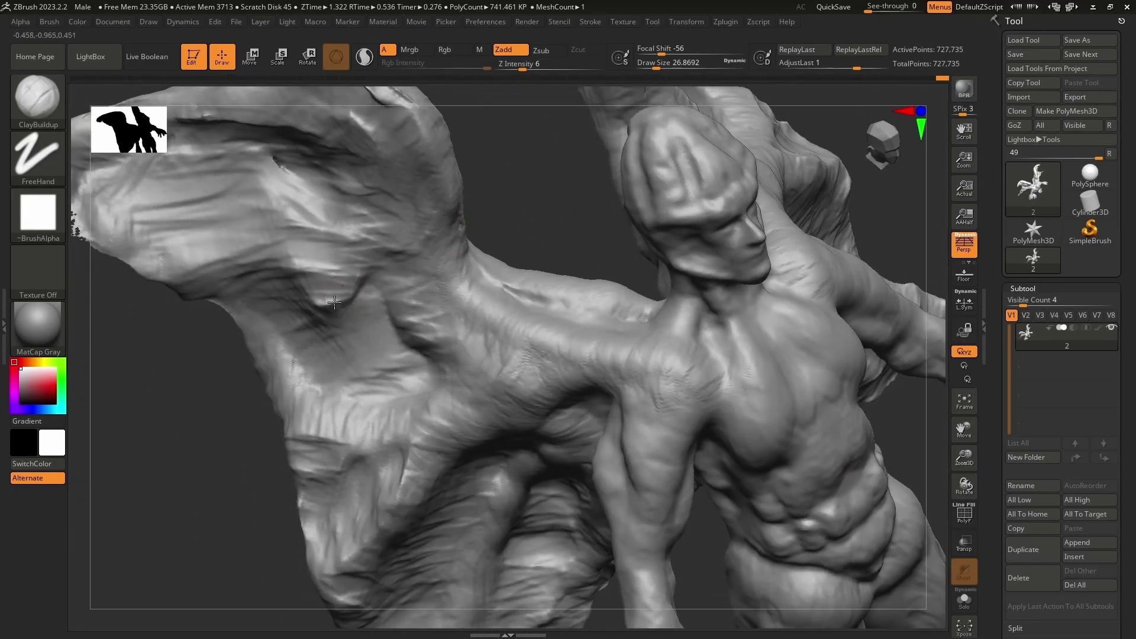
pyautogui.moveTo(326, 268); pyautogui.dragTo(308, 254, button='right')
pyautogui.moveTo(307, 254); pyautogui.dragTo(348, 320)
pyautogui.moveTo(228, 300); pyautogui.dragTo(223, 297)
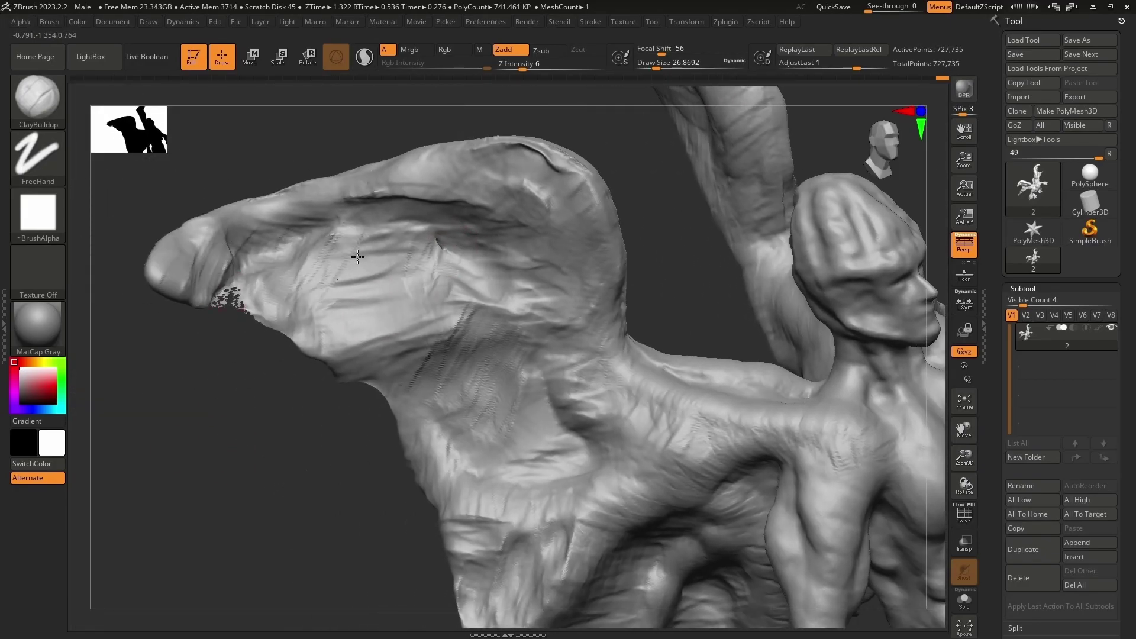
pyautogui.moveTo(409, 485); pyautogui.dragTo(439, 349)
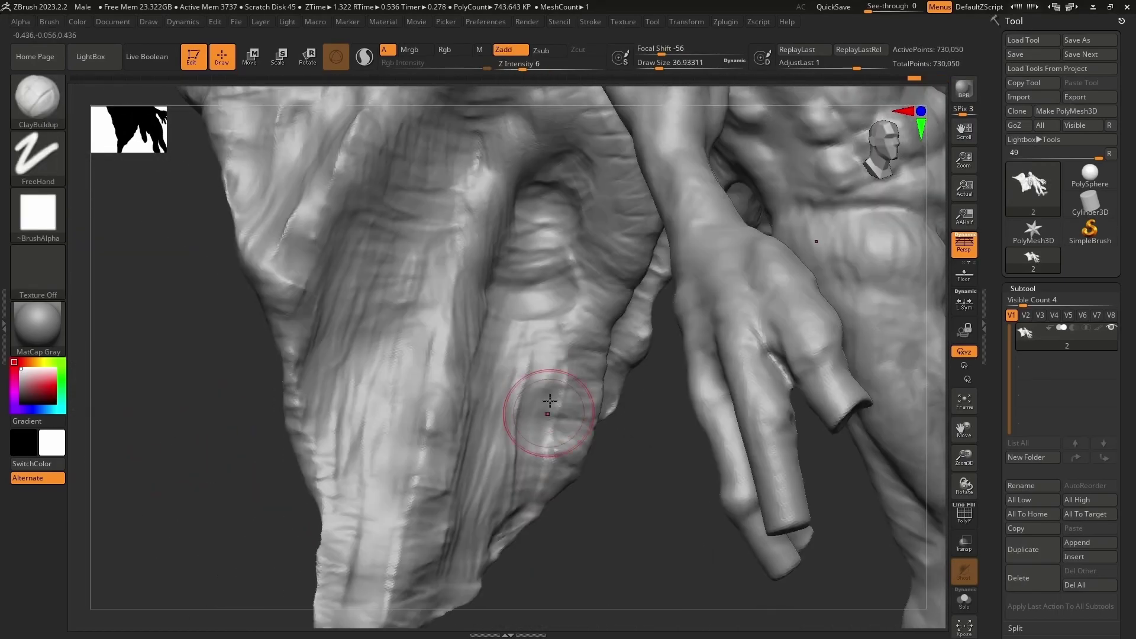
pyautogui.moveTo(550, 400); pyautogui.dragTo(492, 467)
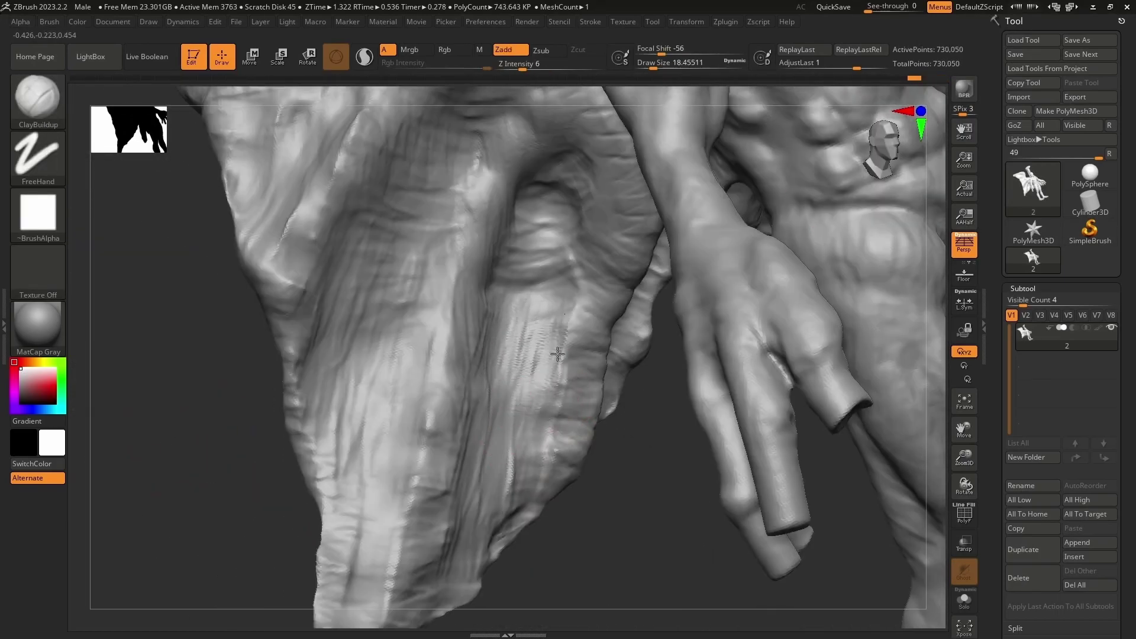